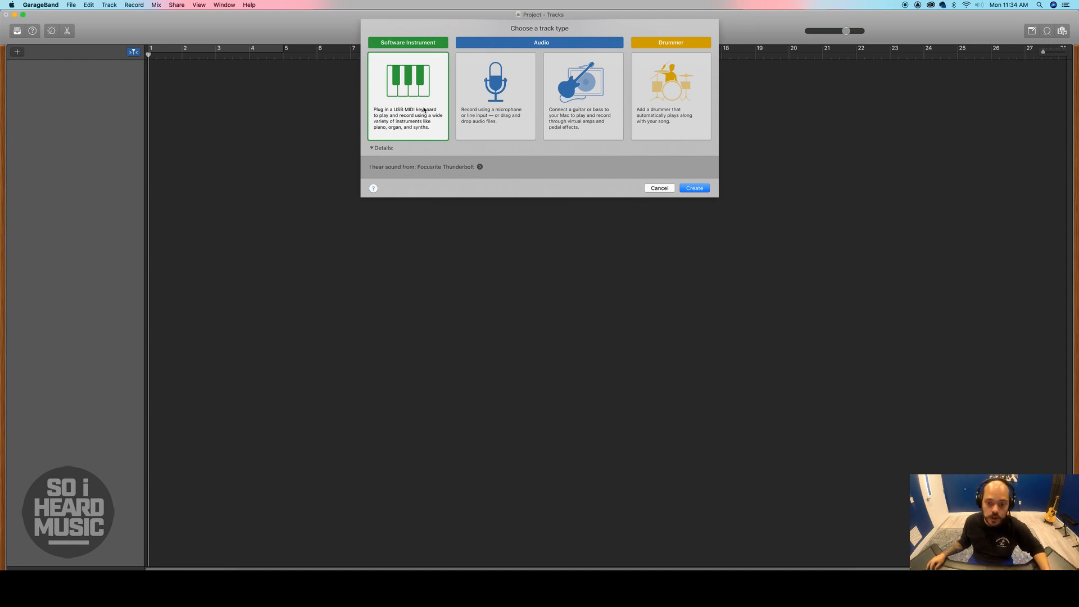
Step: Look through the audio track types and create a new Software Instrument track
left_click(513, 94)
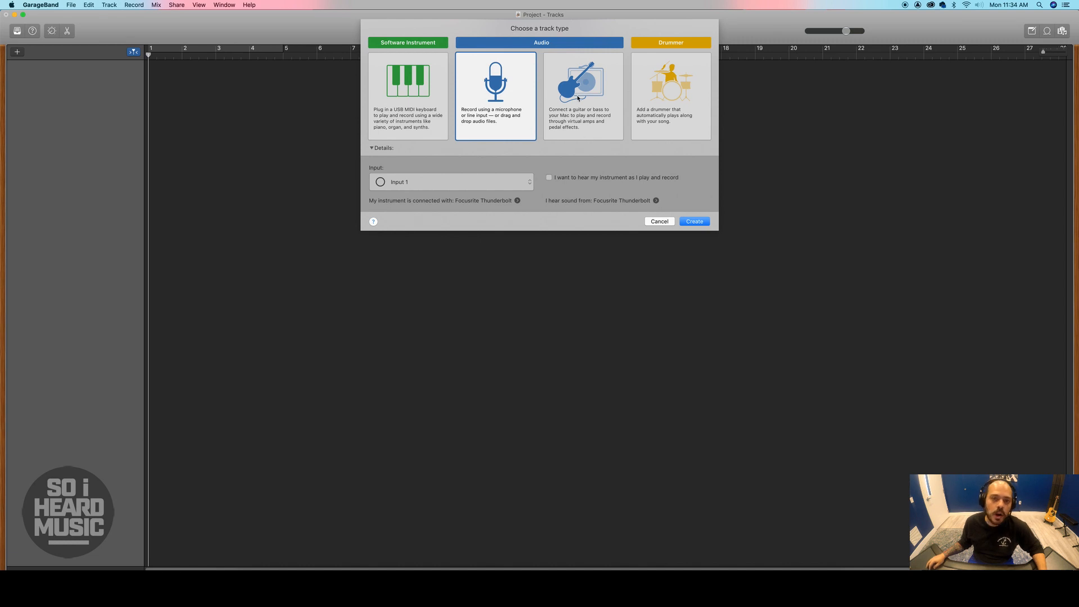
left_click(577, 98)
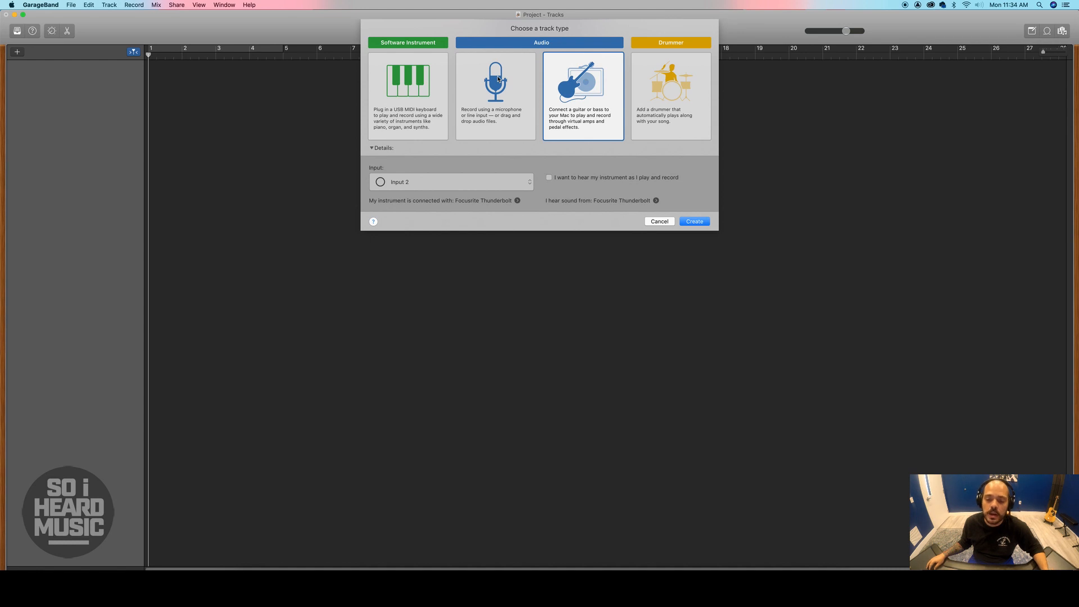
left_click(524, 80)
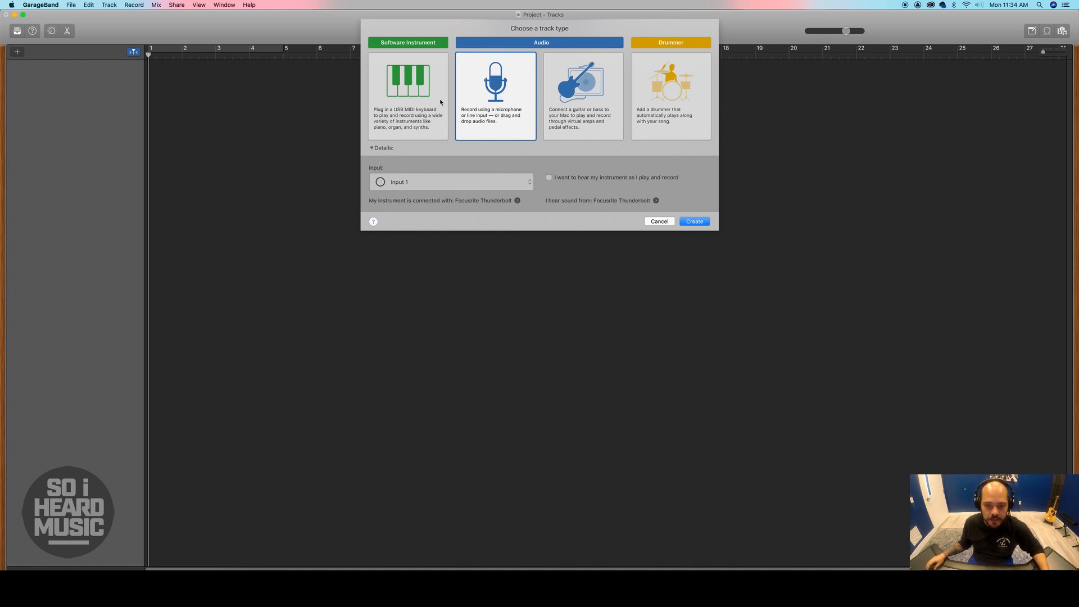
left_click(402, 83)
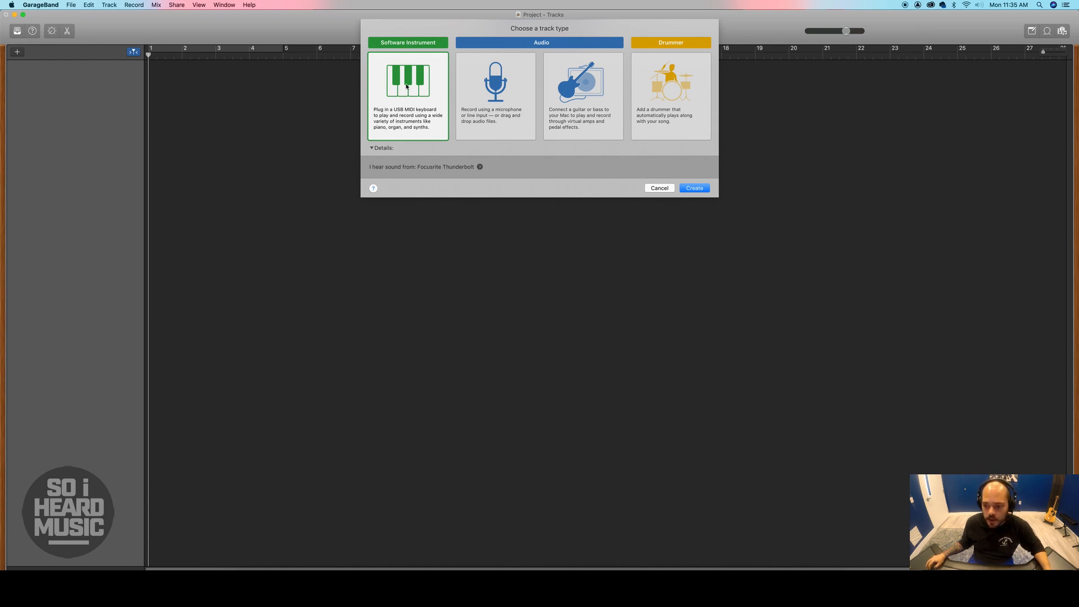
left_click(695, 188)
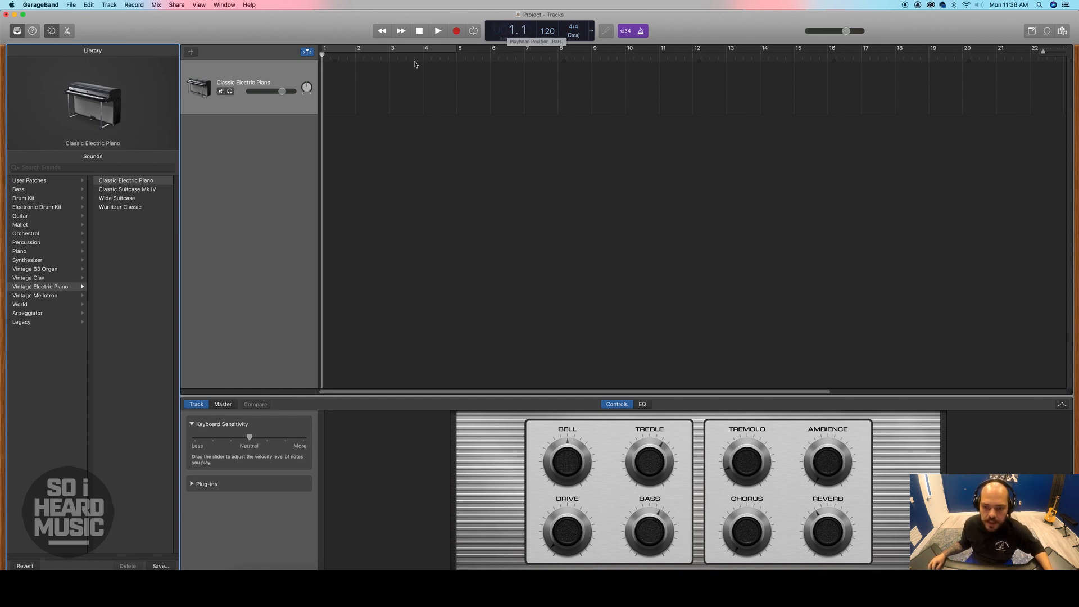
Step: Move the playhead along the ruler to bar 18, beat 2
left_click(324, 55)
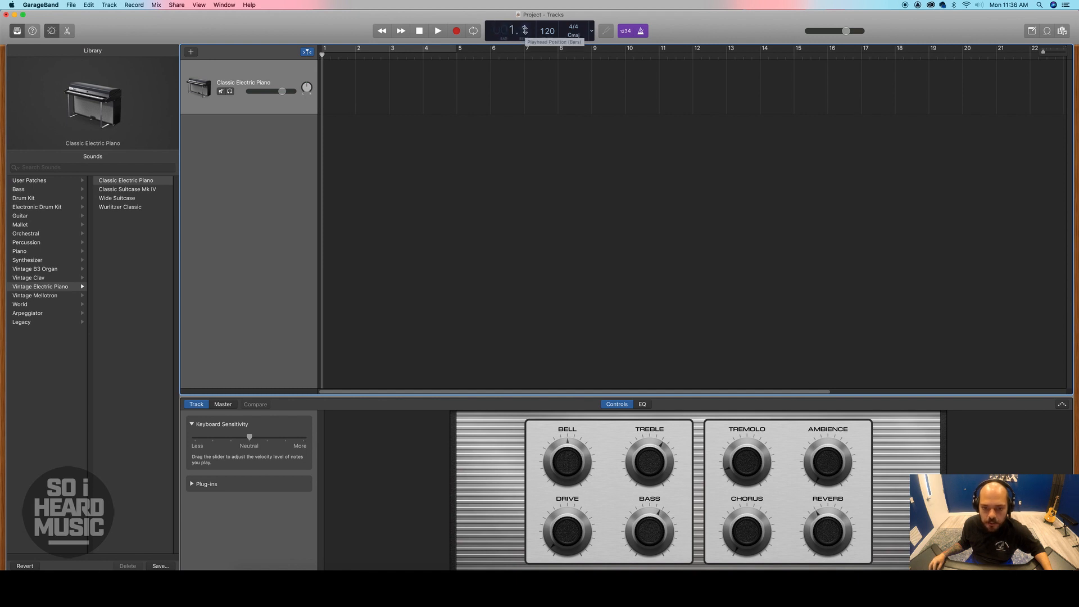
left_click(339, 56)
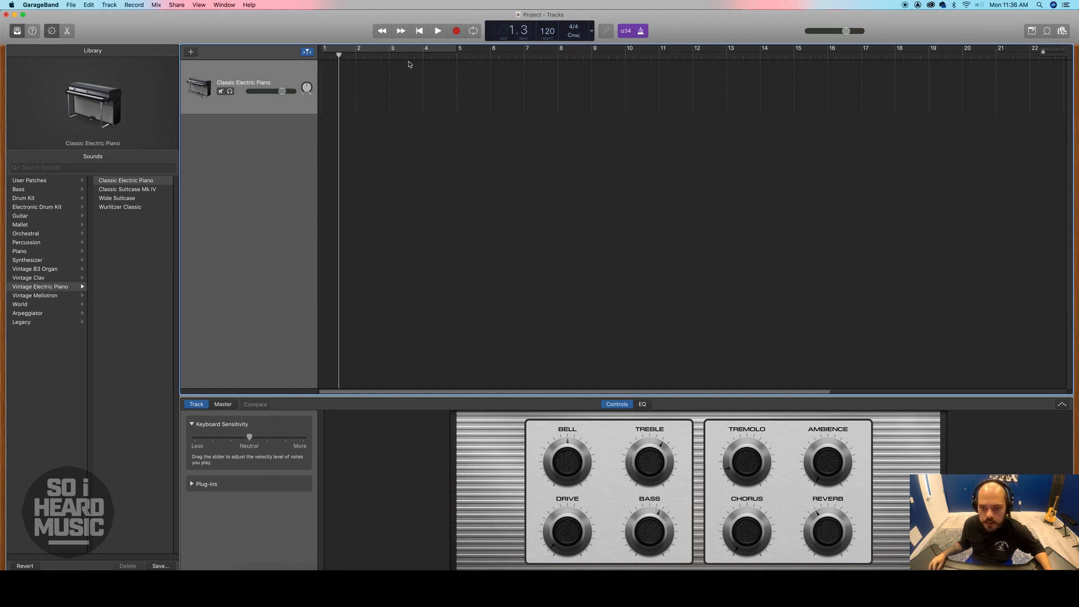
left_click_drag(339, 55, 901, 52)
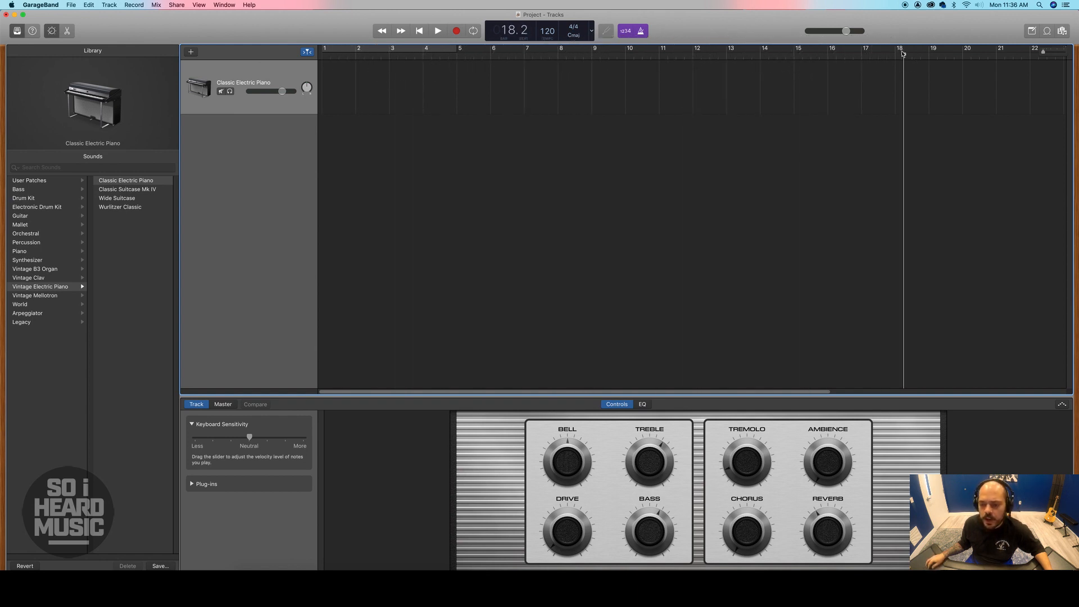
Step: Set the project tempo to 80, check the time signature choices and keep the key at C major
mouse_move(551, 31)
left_mouse_down()
mouse_move(551, 62)
mouse_move(533, 0)
mouse_move(549, 60)
mouse_move(548, 155)
mouse_move(548, 31)
left_mouse_up()
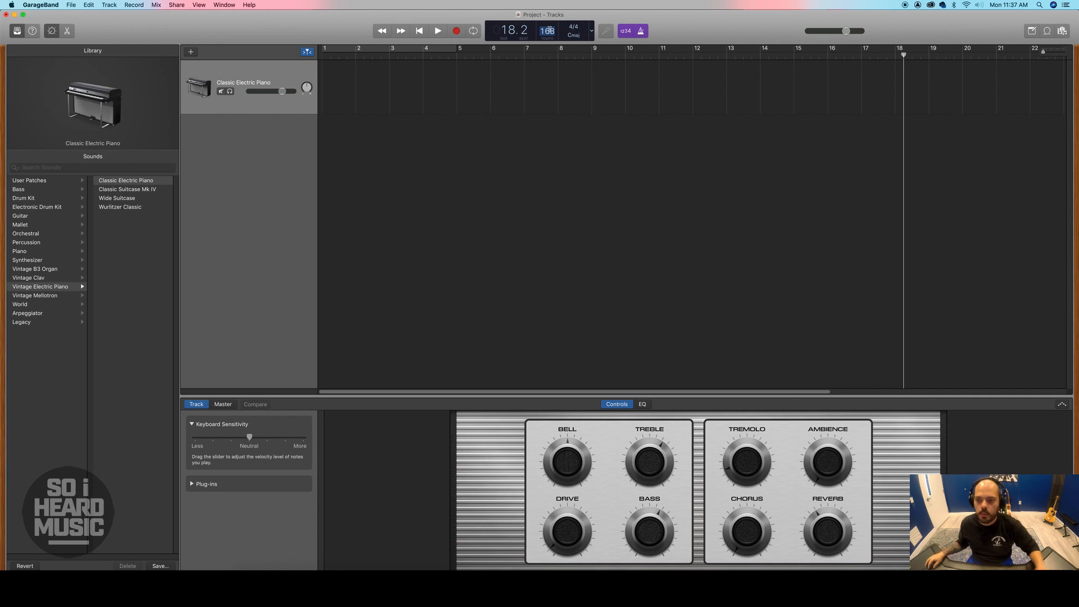
key("Return")
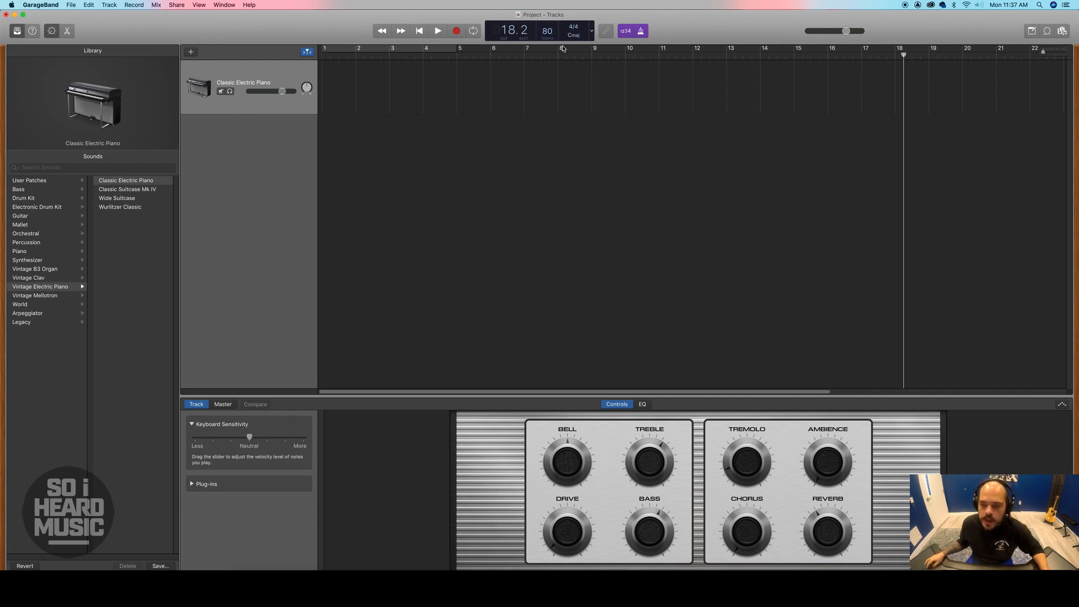
left_click(575, 30)
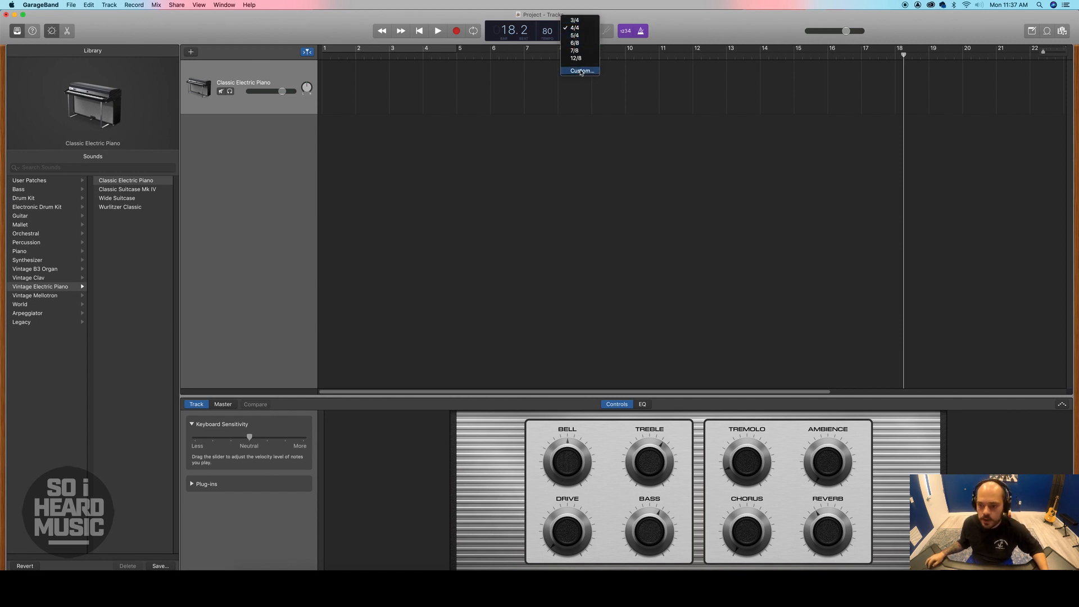
left_click(542, 15)
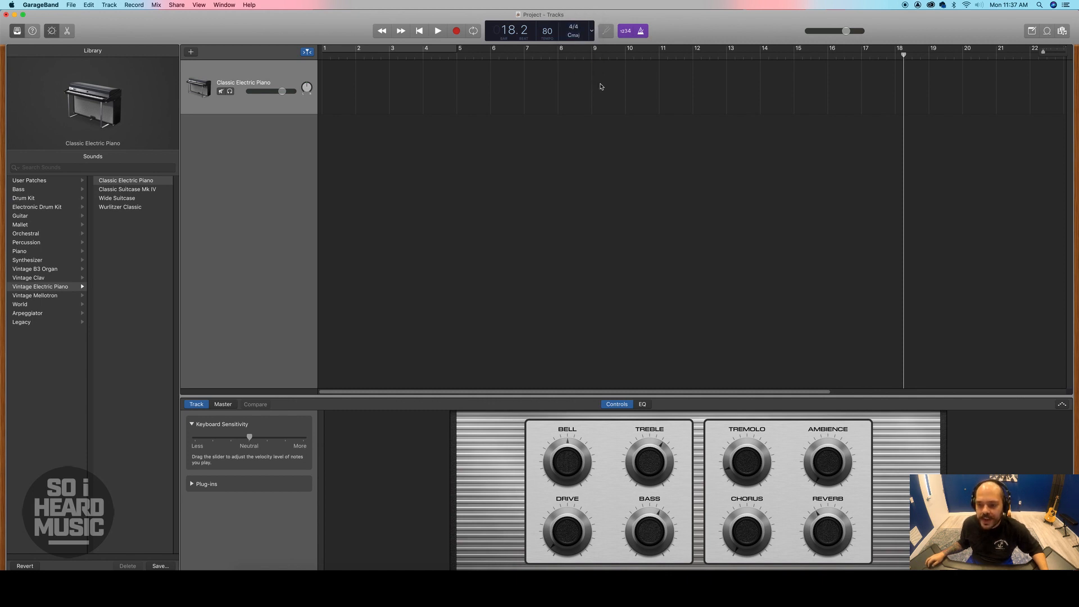
left_click(576, 39)
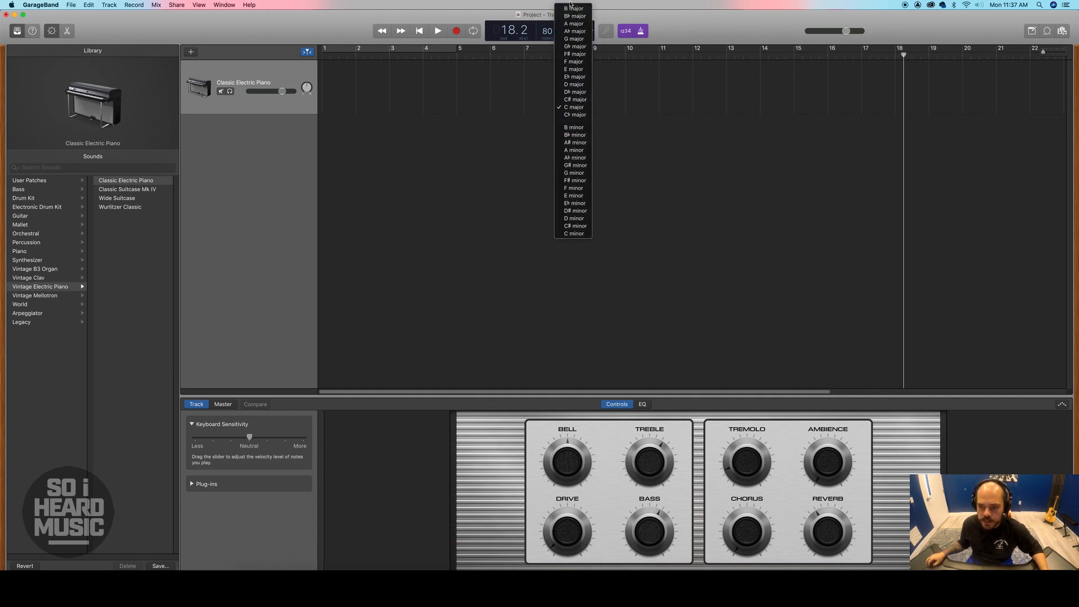
left_click(577, 108)
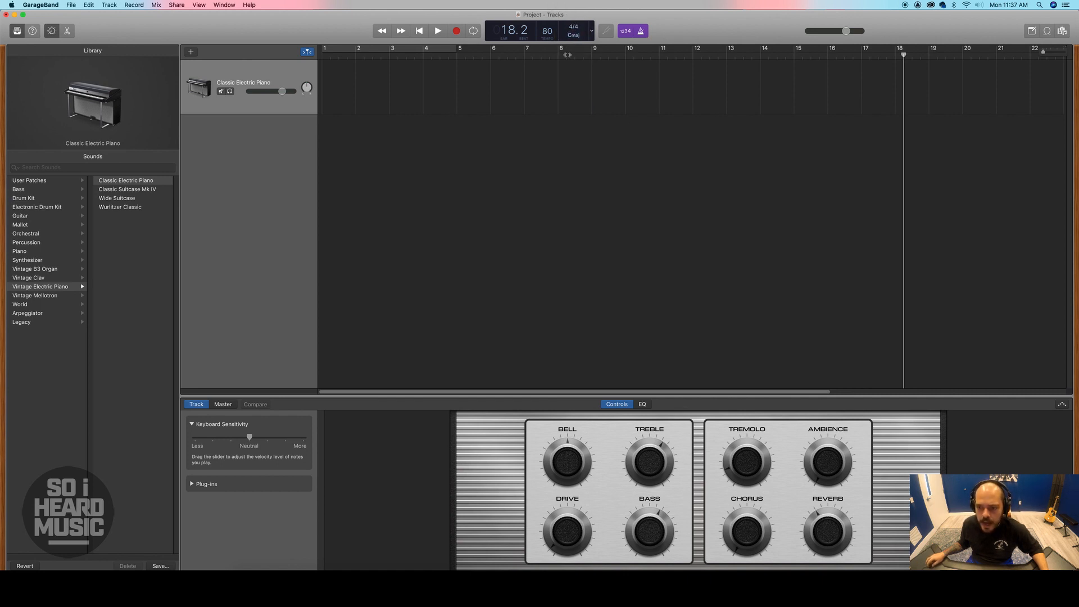
Step: Switch the transport display to Beats & Time and move the playhead to bar 20, and back to bar 14
left_click(593, 32)
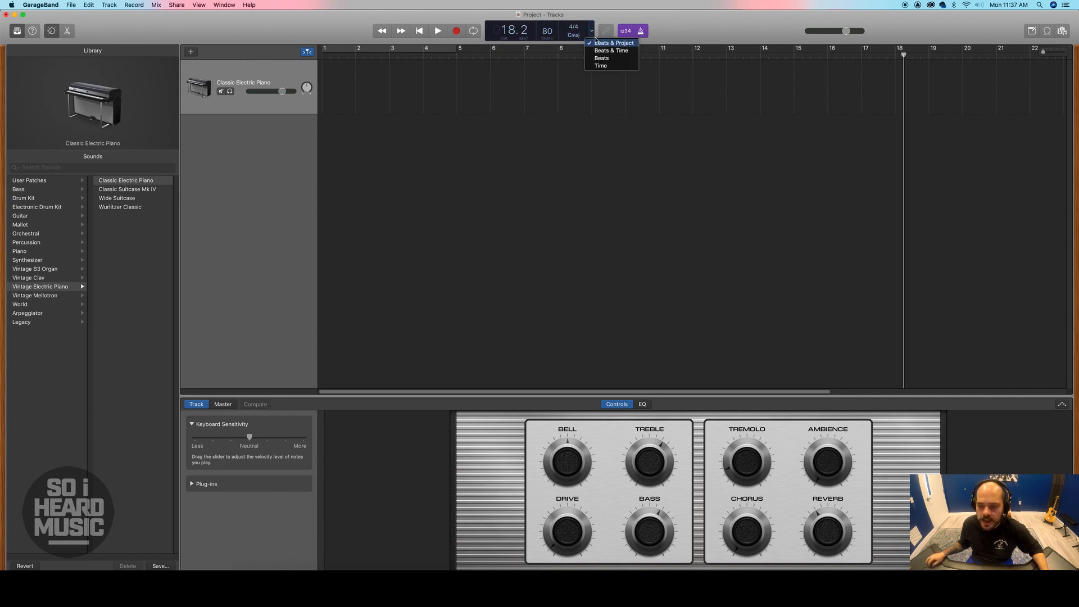
left_click(613, 43)
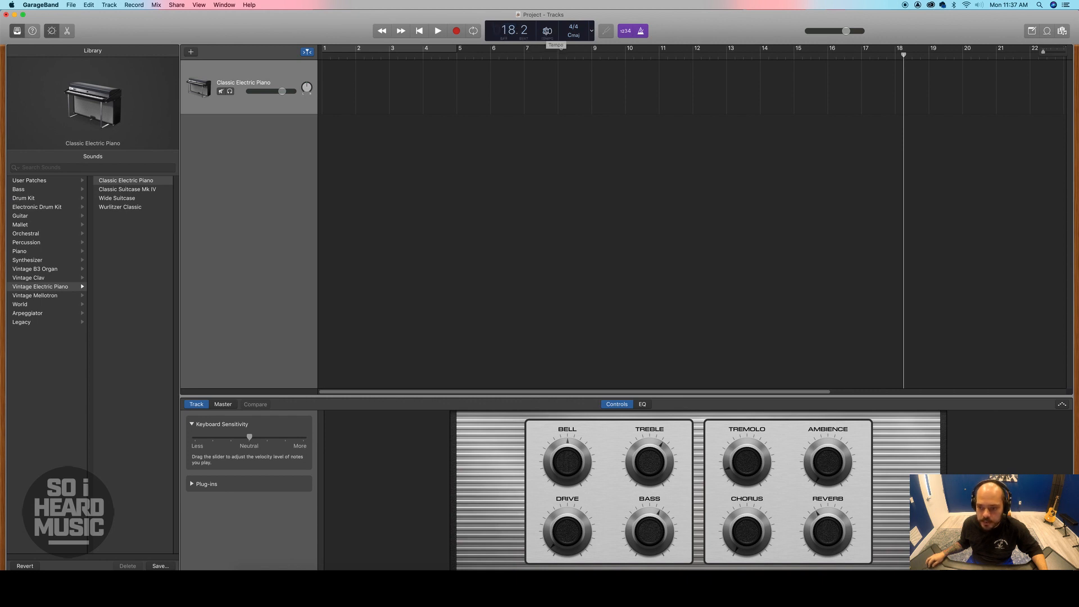
left_click(591, 33)
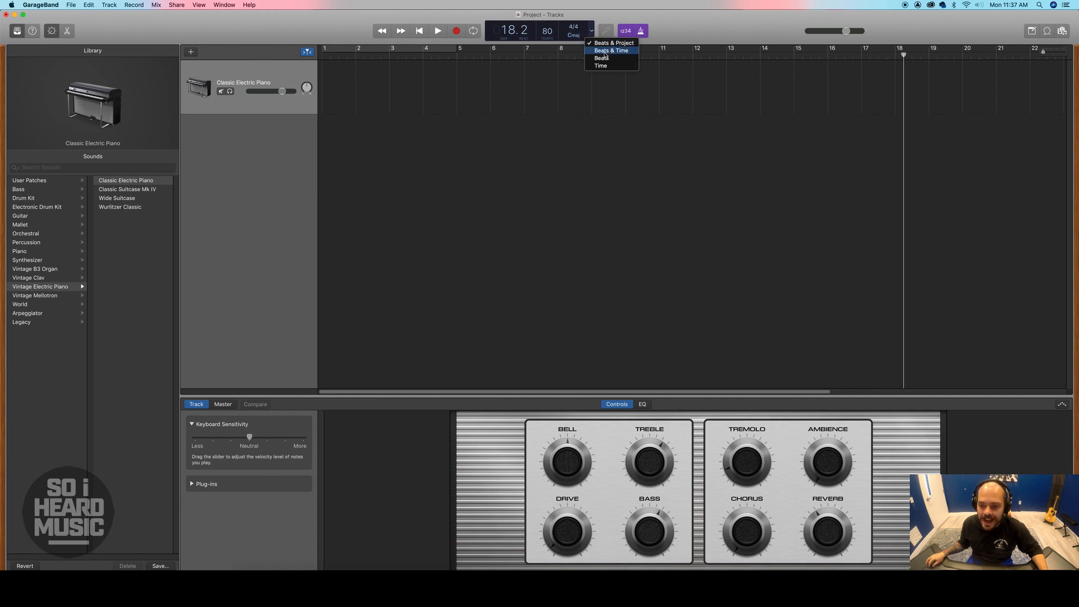
left_click(605, 51)
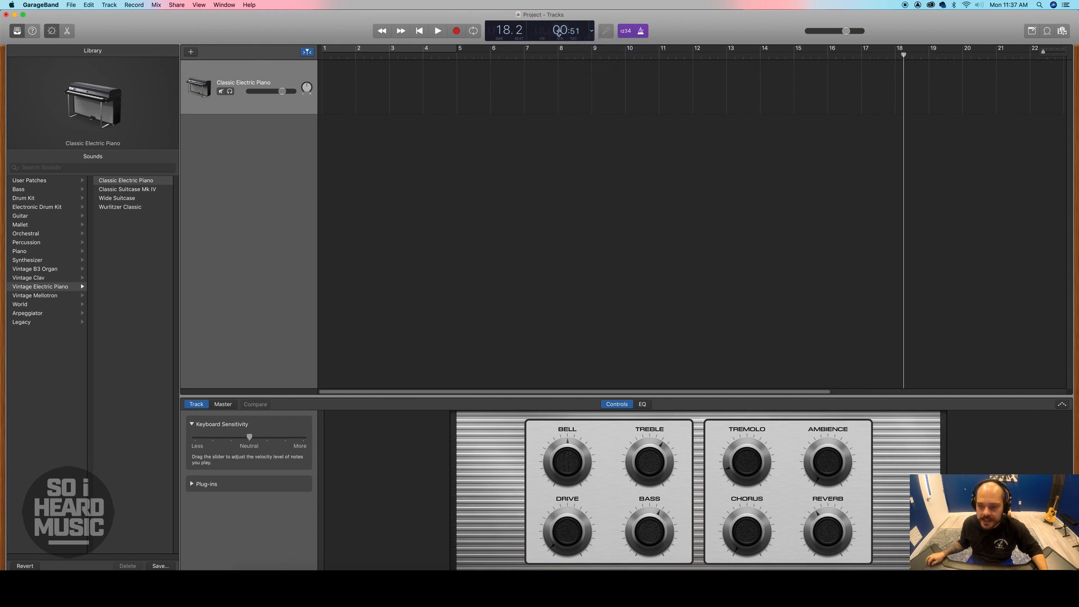
left_click_drag(620, 56, 966, 47)
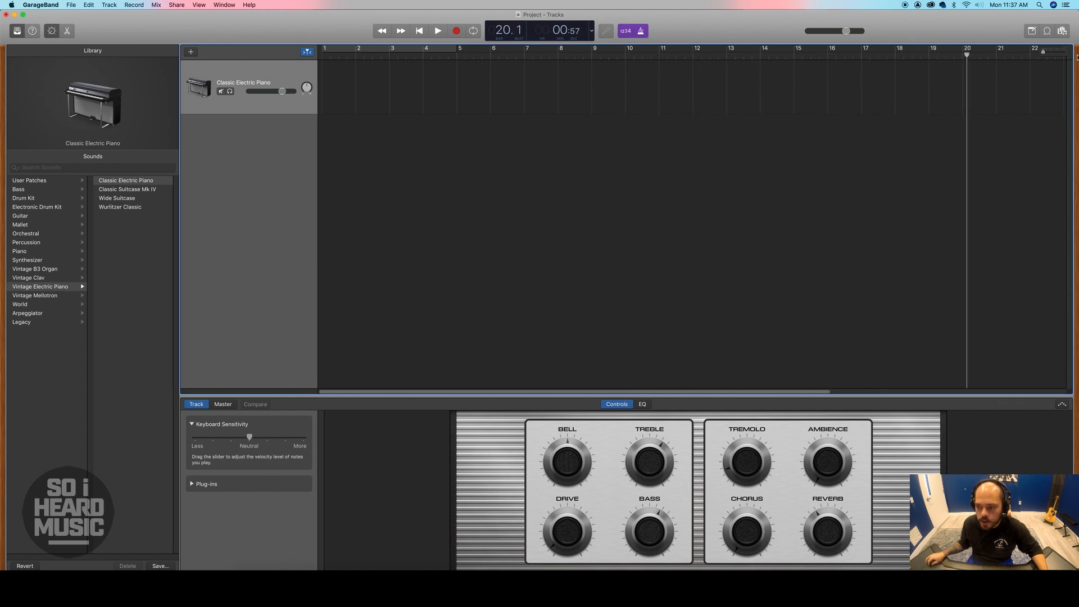
scroll(1028, 57, "right", 10)
left_click(859, 57)
key("comma")
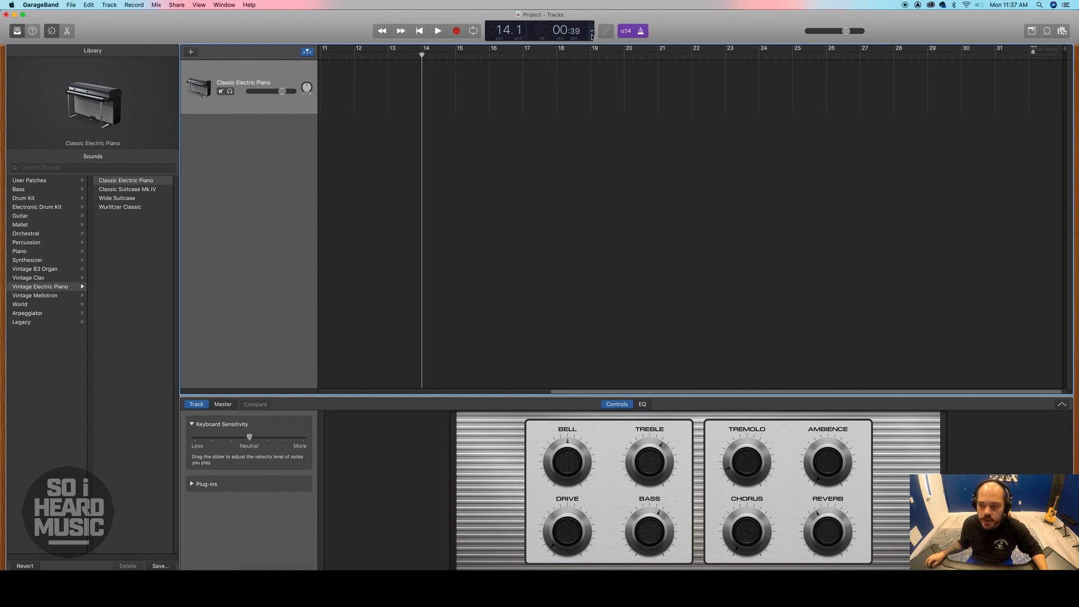
Step: Try the Beats and Time display modes and return the transport display to Beats & Project
left_click(592, 32)
left_click(599, 51)
left_click(590, 33)
left_click(596, 52)
left_click(590, 34)
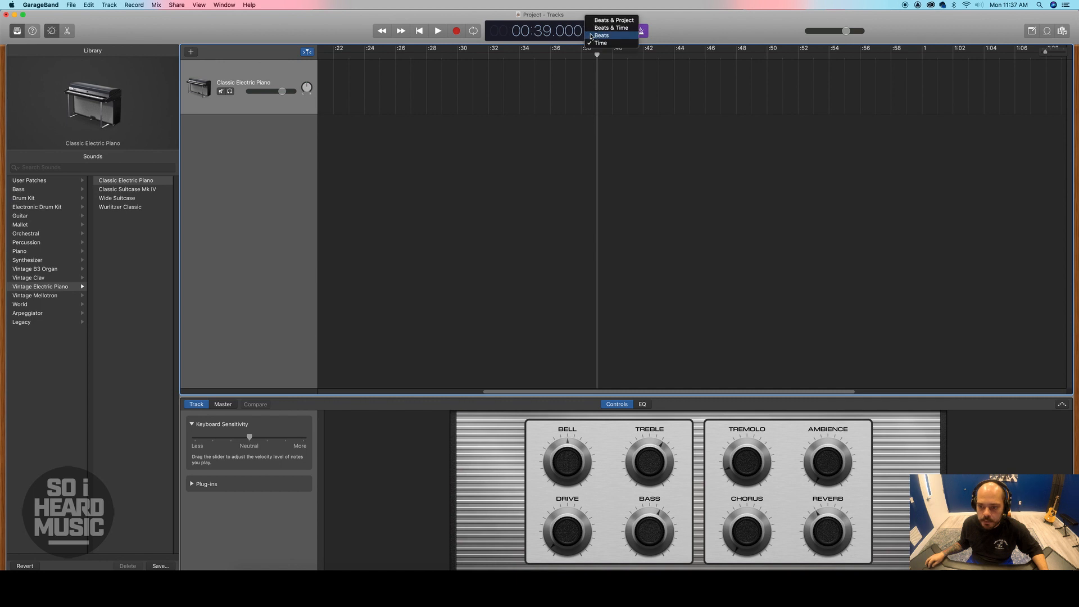
left_click(607, 21)
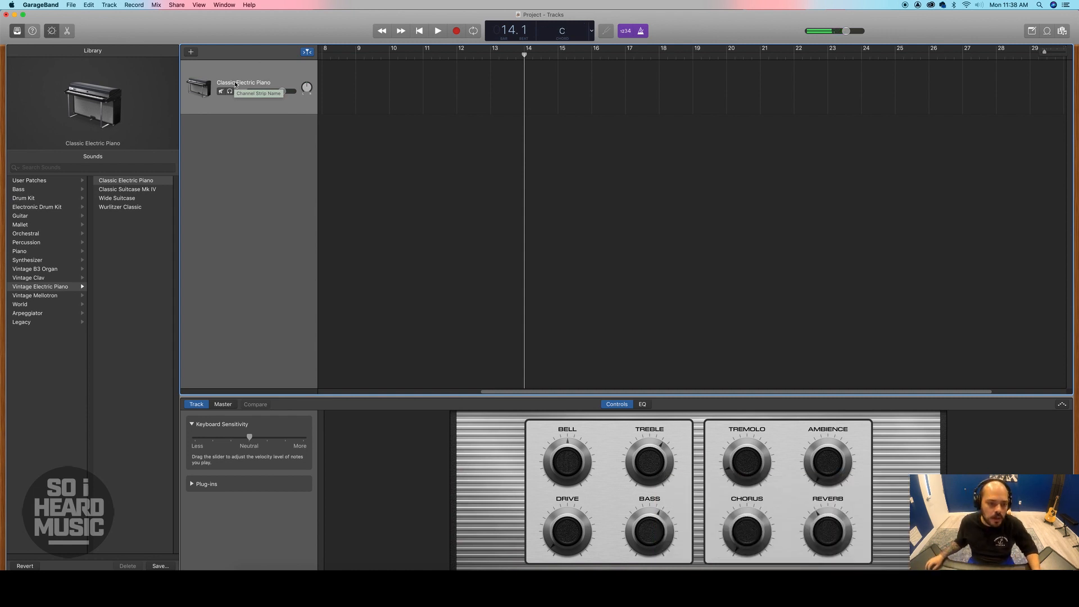
Step: Try the Steinway Grand Piano sound on the track and replace it with Acoustic Guitar
mouse_move(108, 97)
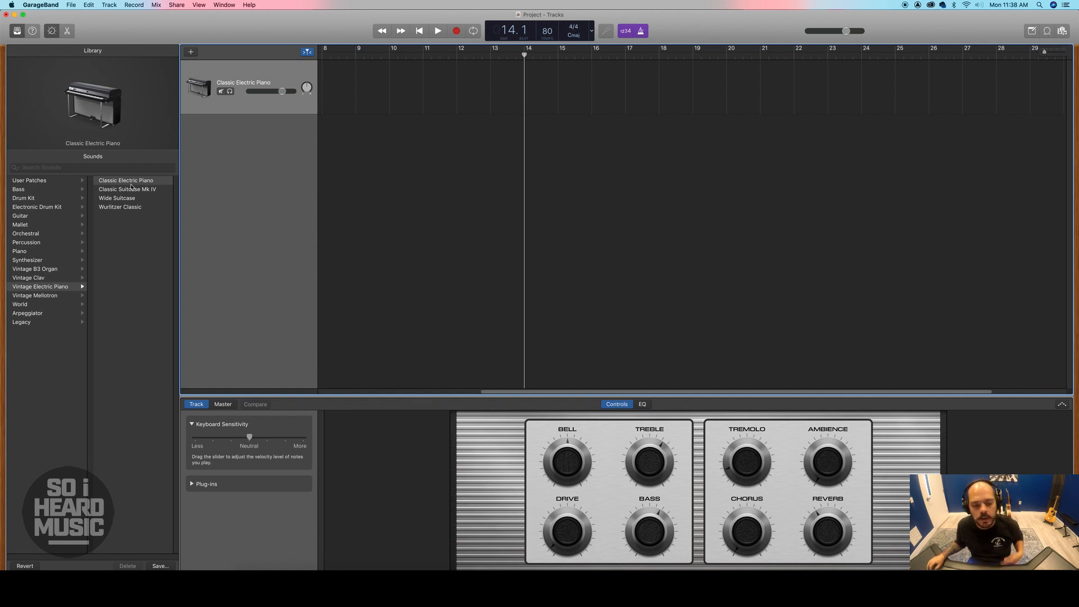
left_click(22, 252)
left_click(132, 181)
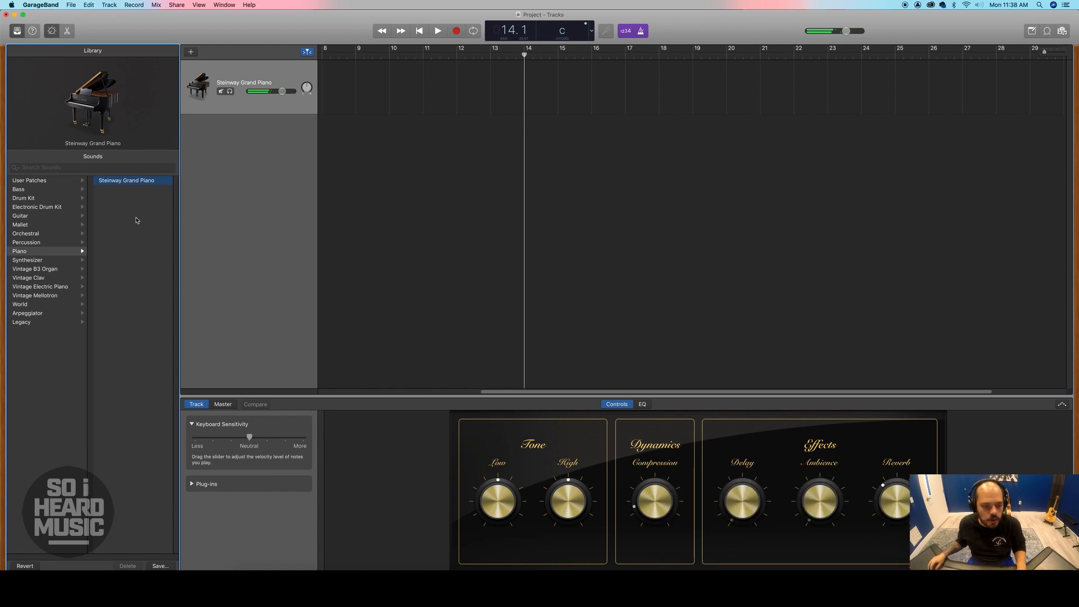
left_click(44, 218)
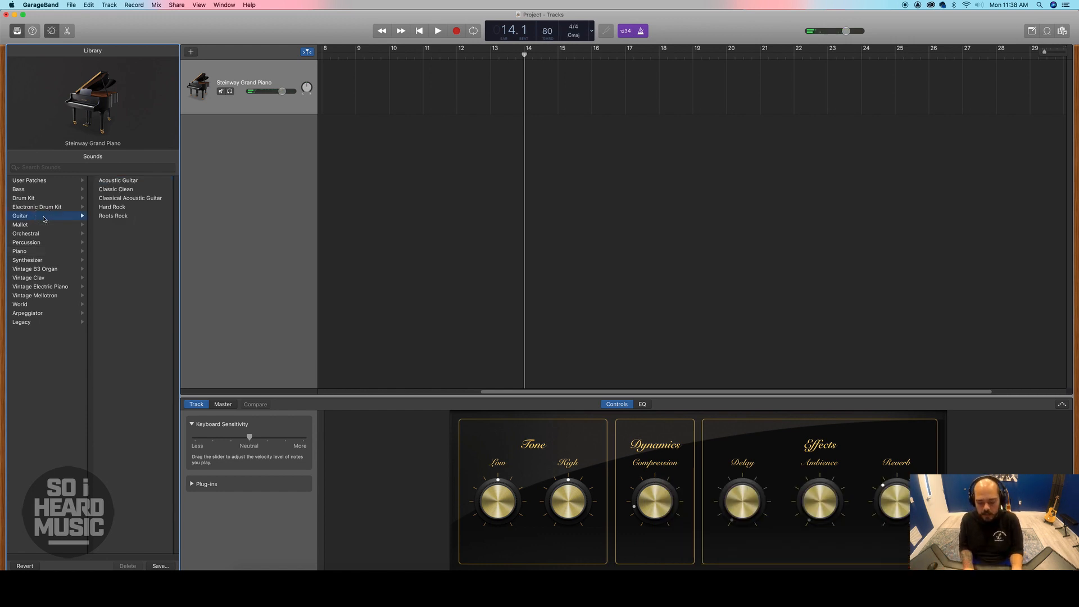
left_click(127, 181)
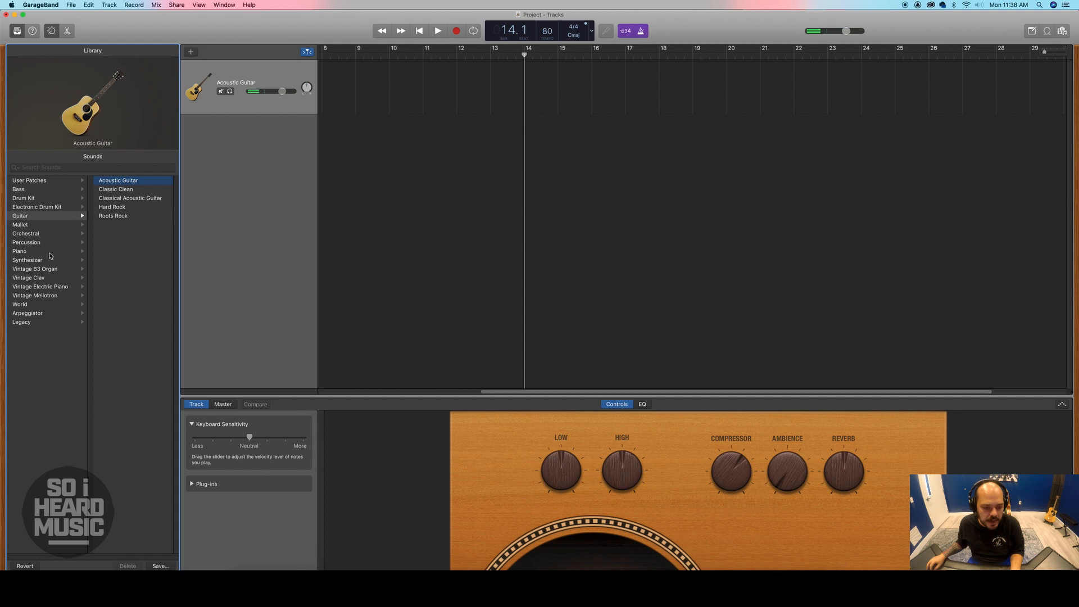
Step: Browse the Synthesizer sounds and the Orchestral Strings and Brass sounds, and load Steinway Grand Piano on the track
left_click(31, 260)
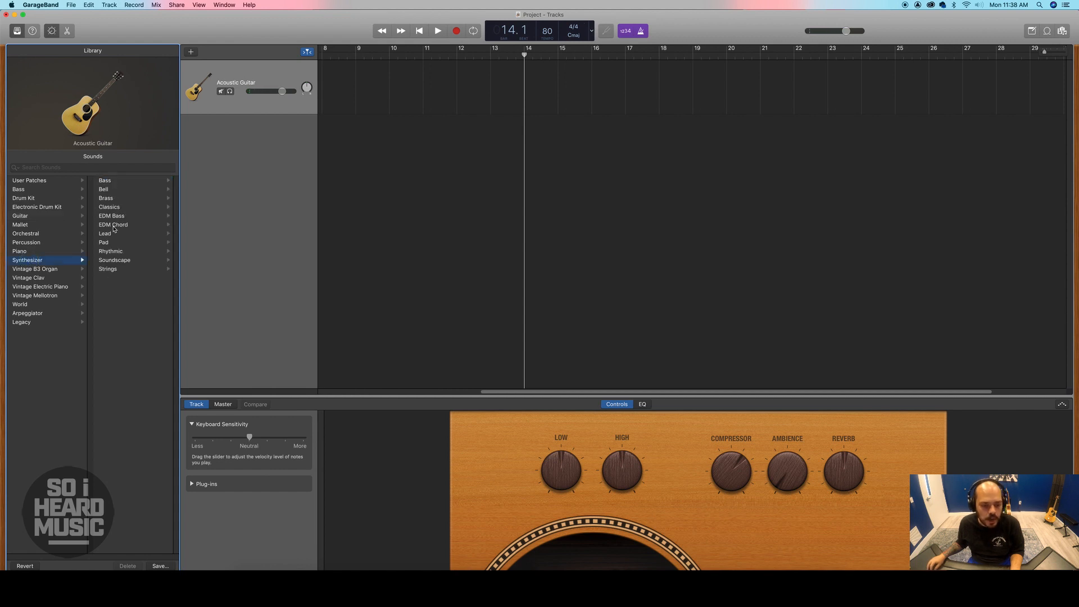
left_click(39, 234)
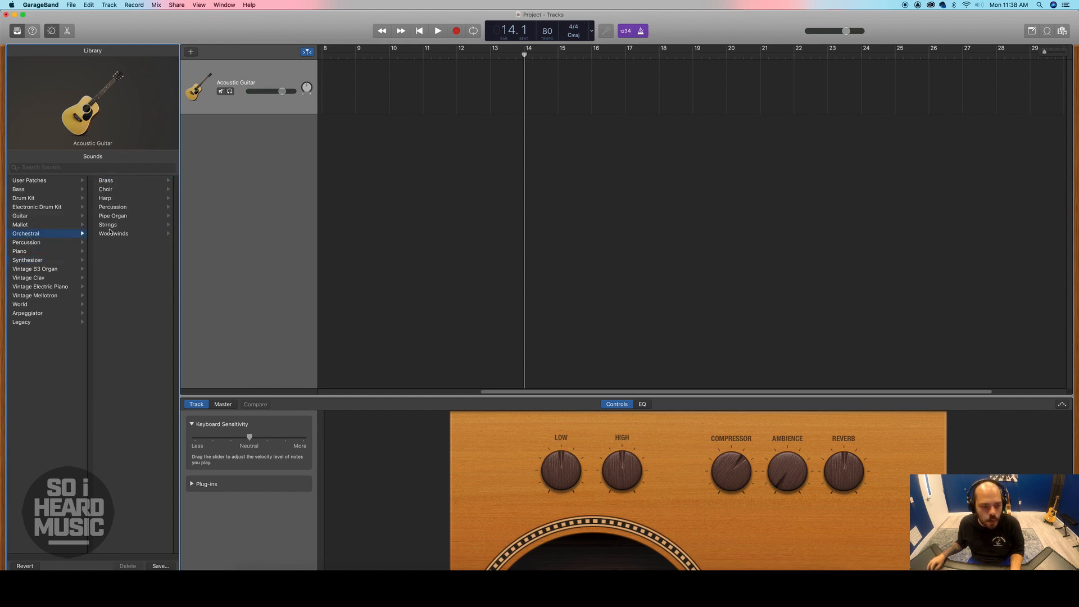
left_click(113, 225)
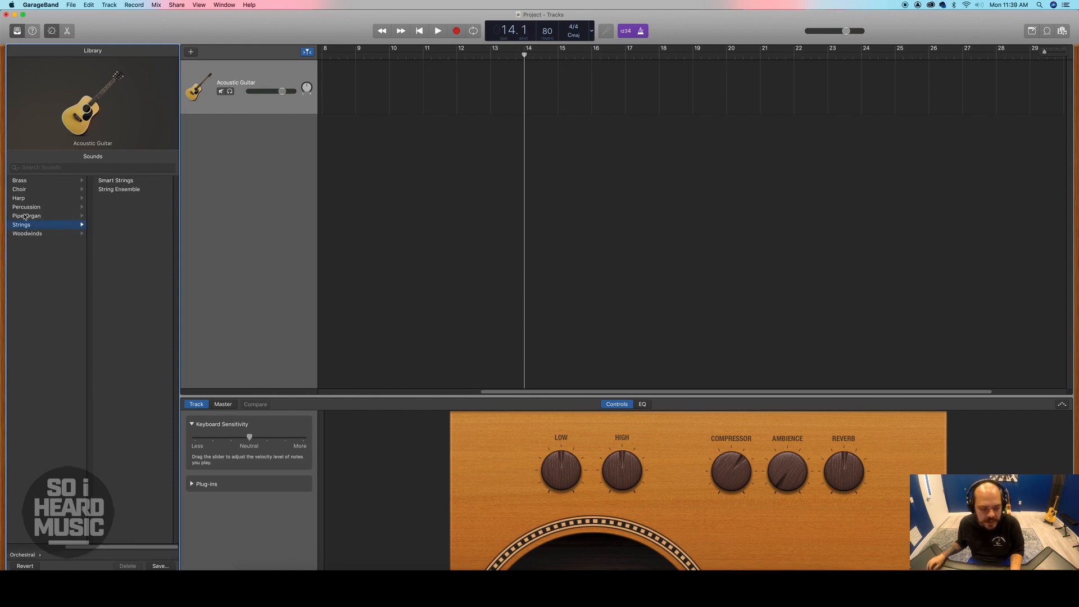
left_click(30, 183)
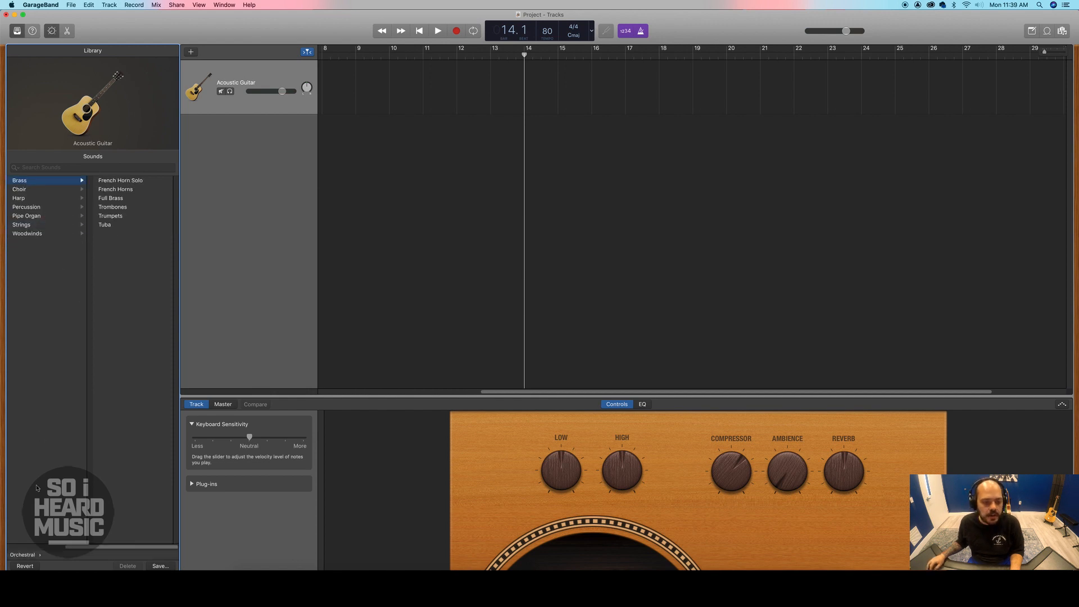
left_click(32, 555)
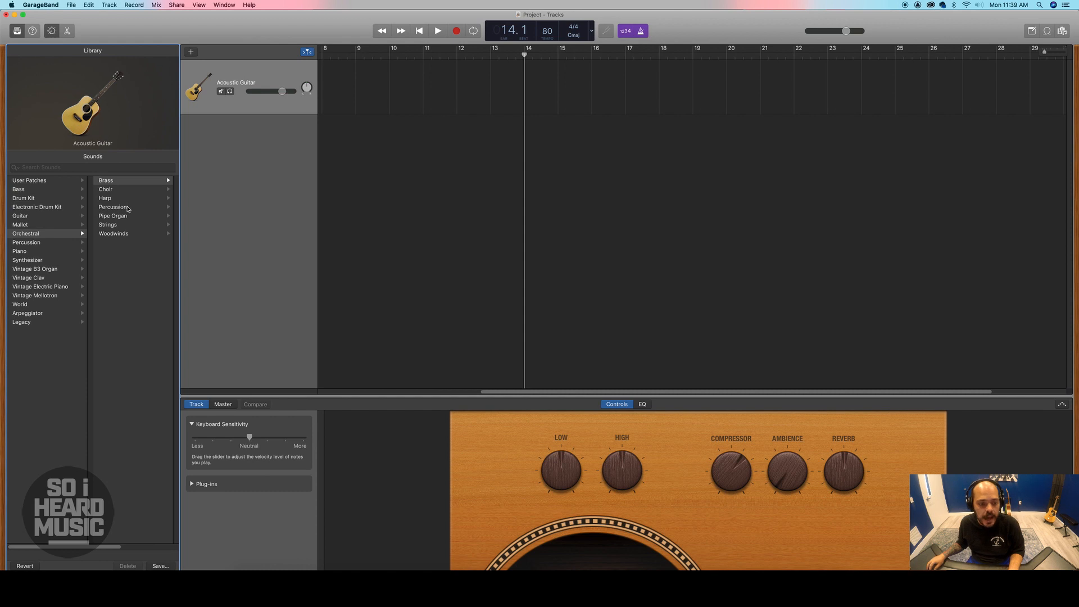
left_click(26, 252)
left_click(127, 181)
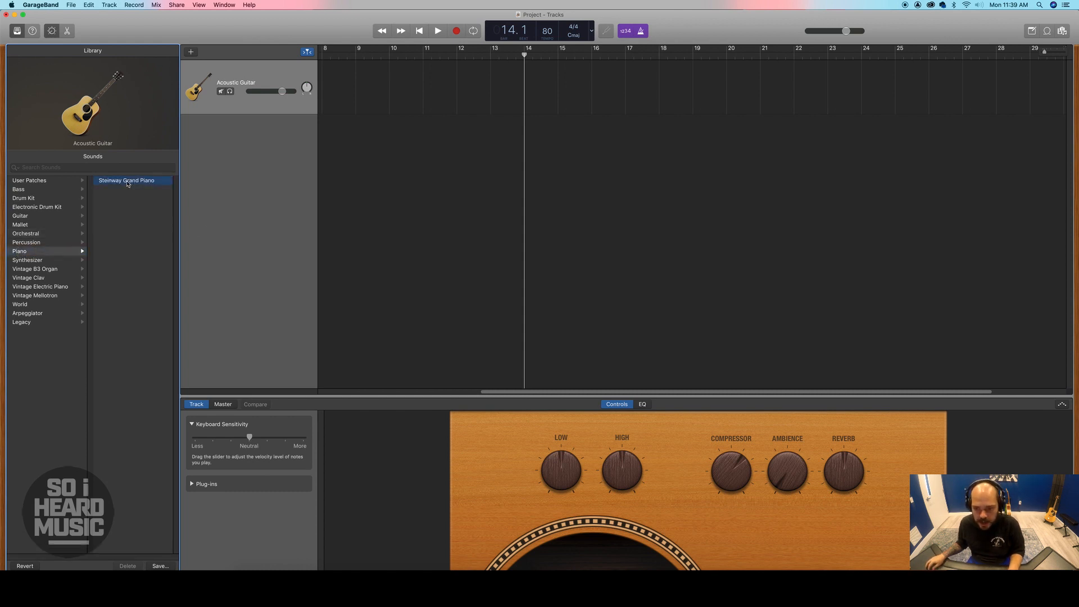
Step: Place the playhead at bar 7, beat 1 on the ruler
left_click_drag(524, 56, 458, 55)
scroll(512, 126, "left", 10)
left_click(525, 56)
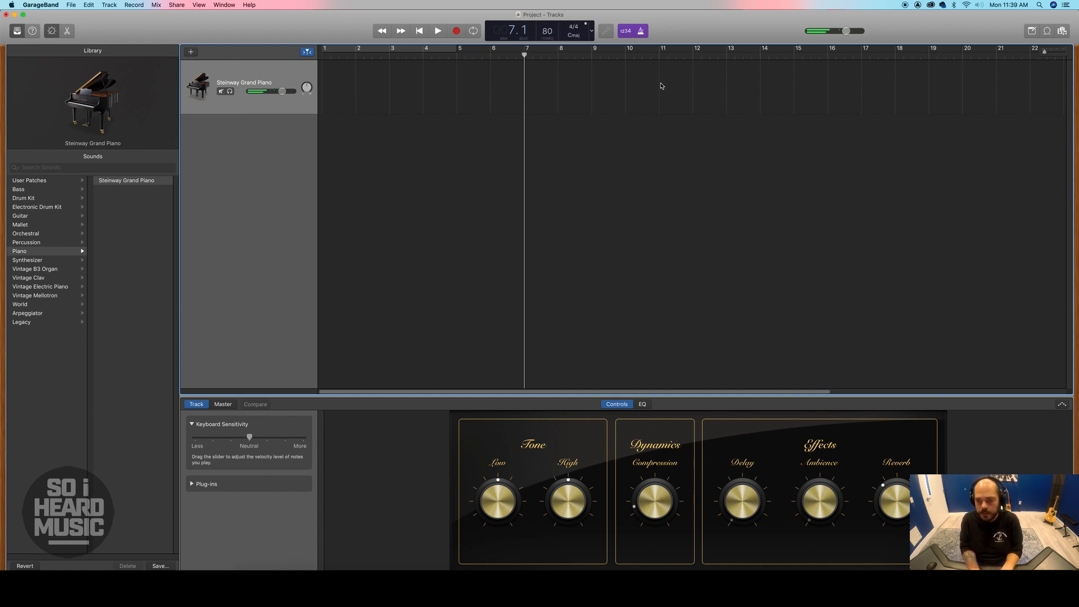
mouse_move(526, 57)
left_mouse_down()
mouse_move(500, 56)
mouse_move(525, 56)
left_mouse_up()
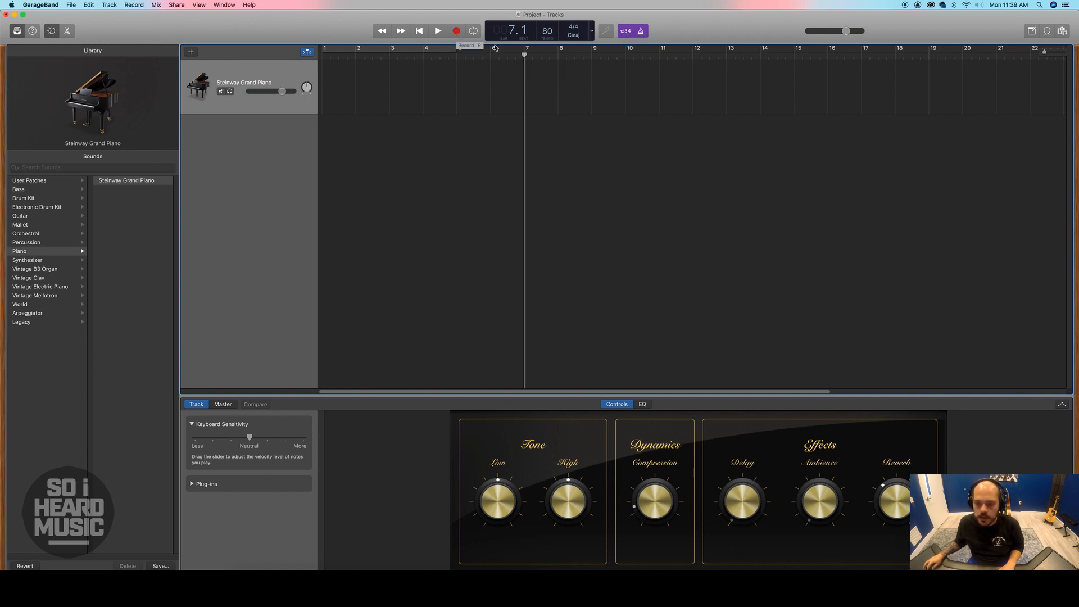
mouse_move(524, 54)
left_mouse_down()
mouse_move(490, 60)
mouse_move(523, 59)
left_mouse_up()
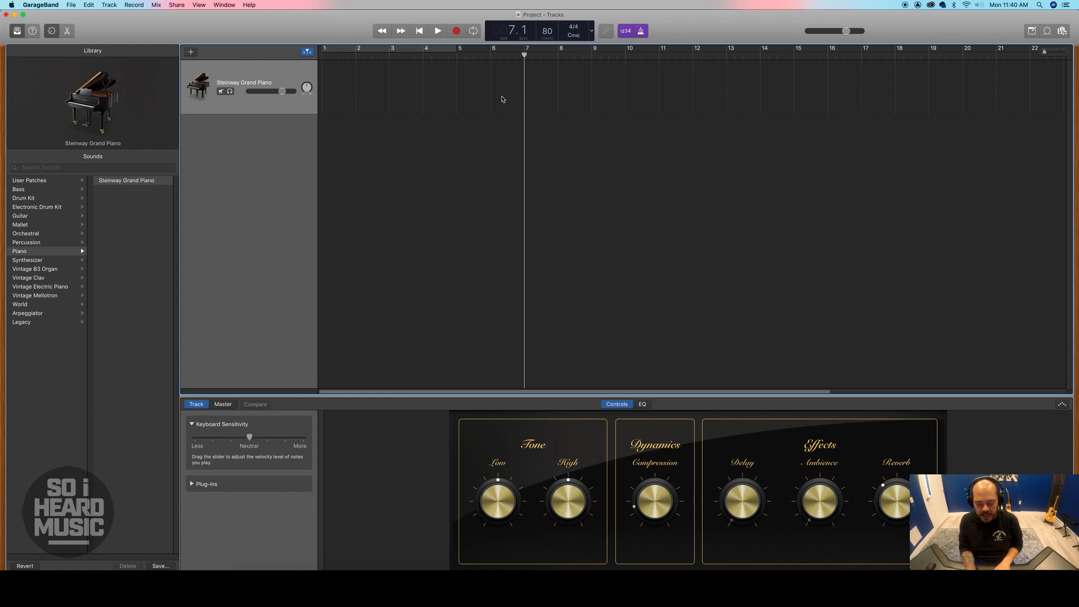
Step: Record a piano chord part with bass notes from bar 7 to bar 15 on the Steinway Grand Piano track
key("r")
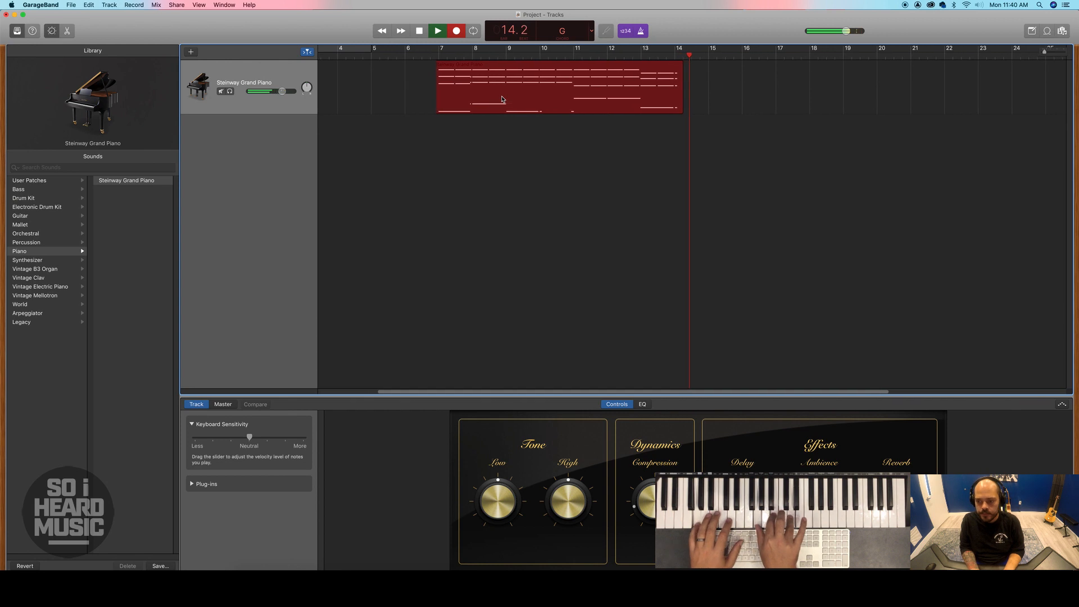
key("space")
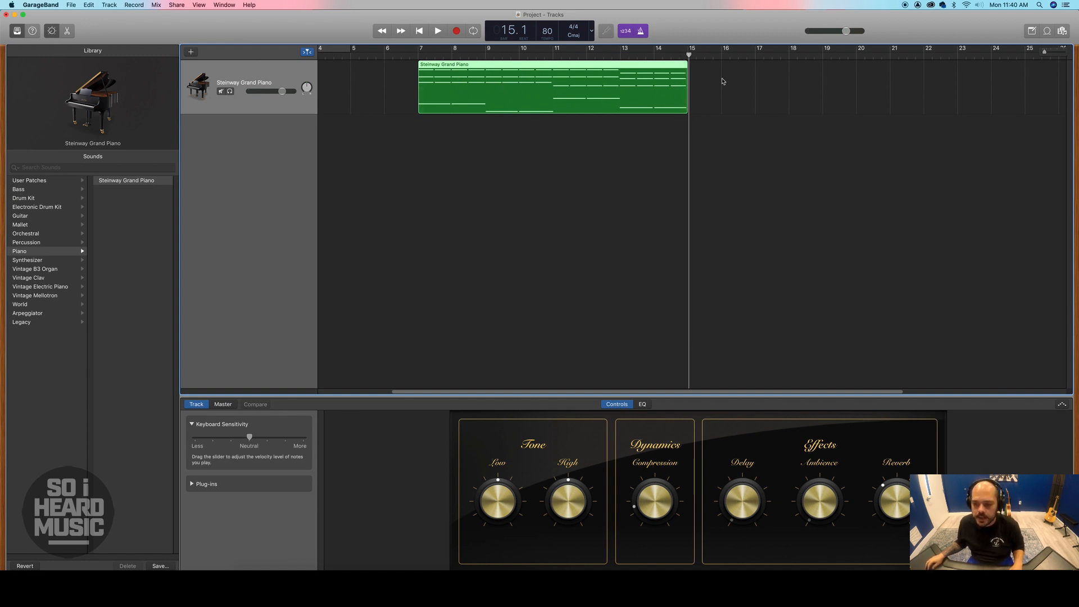
left_click(419, 56)
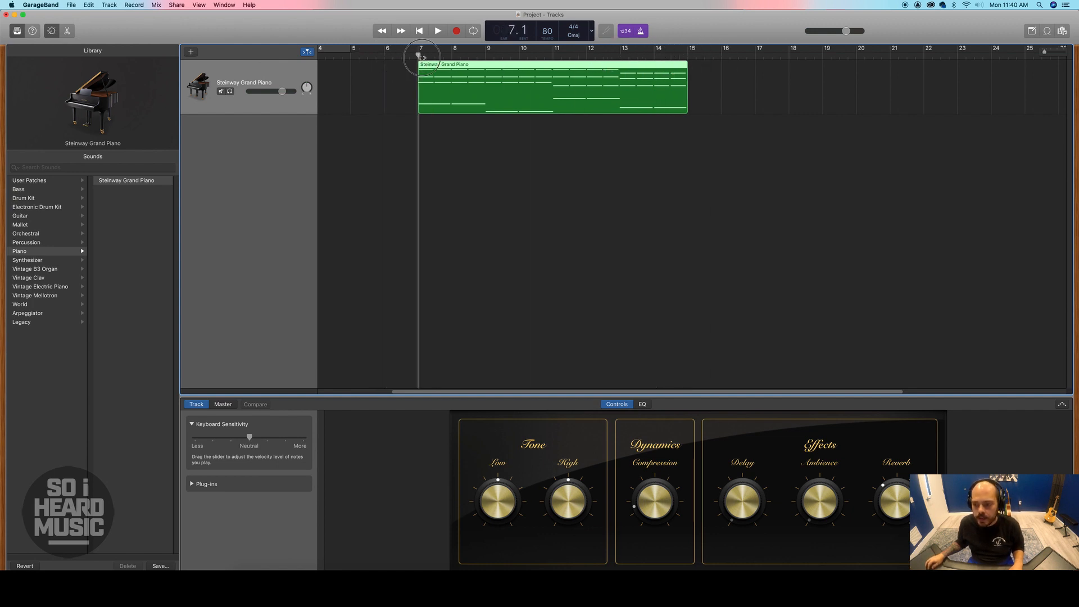
left_click(788, 55)
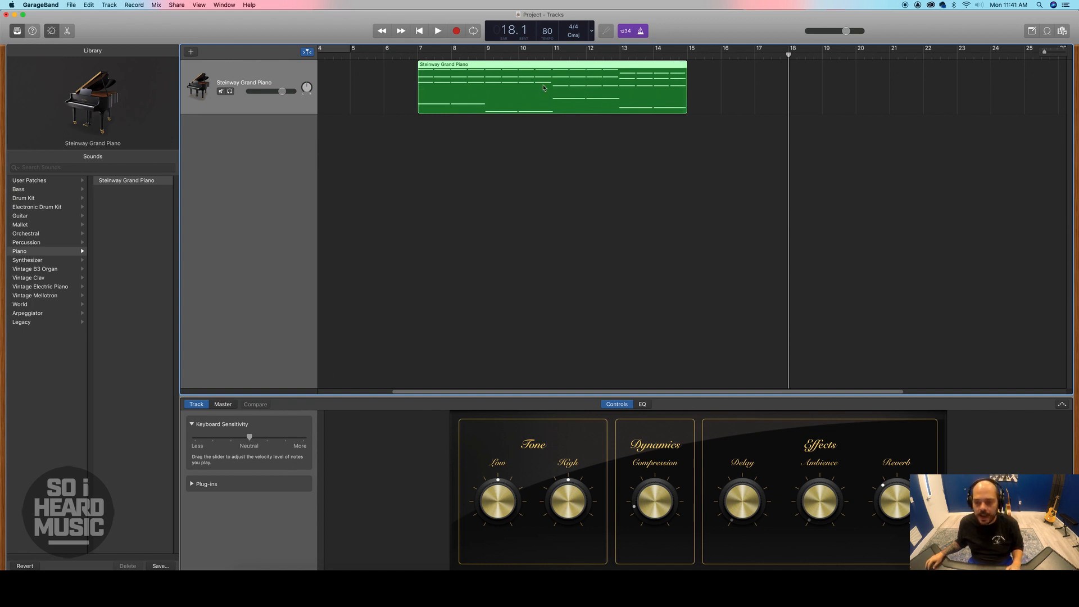
Step: Open the recorded region in the Piano Roll editor and enlarge the editor to show the notes from bar 7
left_click(68, 31)
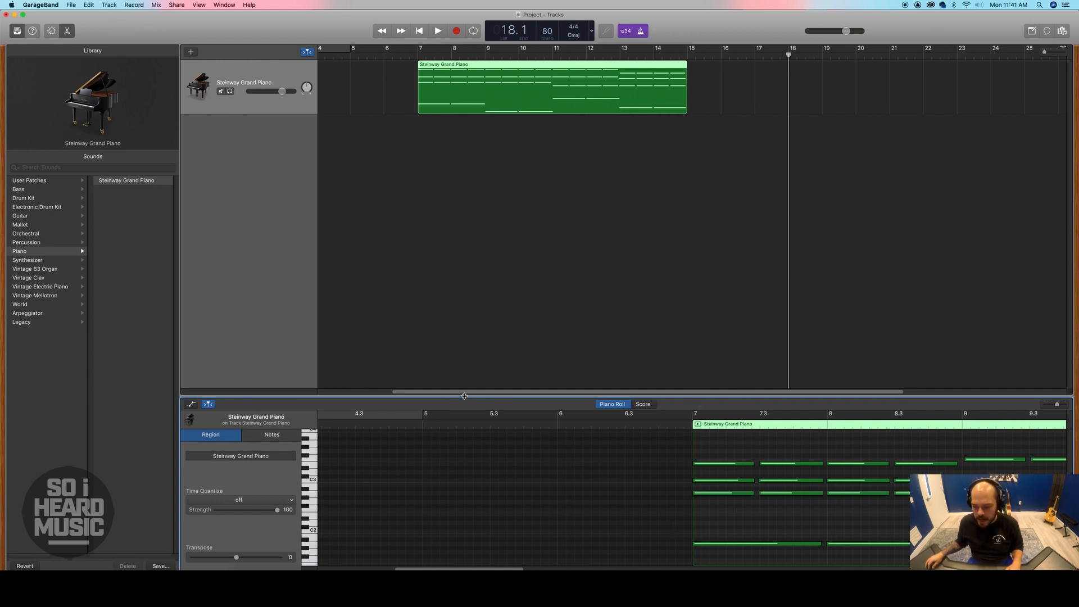
left_click_drag(479, 397, 478, 235)
left_click_drag(477, 328, 475, 237)
scroll(539, 436, "right", 10)
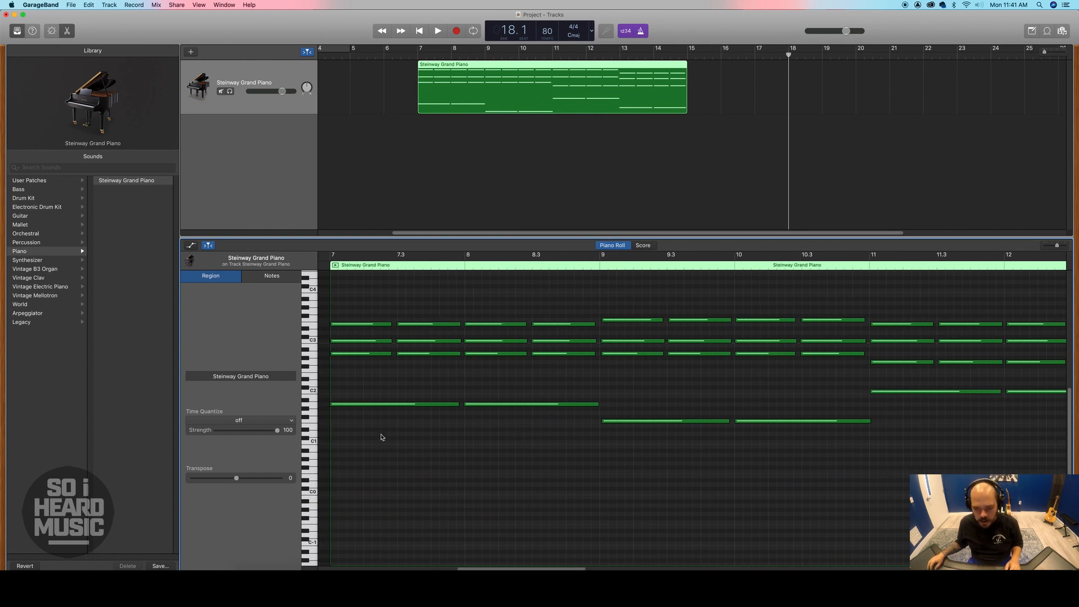
Step: Select the A2 note at bar 7 and place the playhead at bar 7, beat 1 to check the note's start
left_click(364, 372)
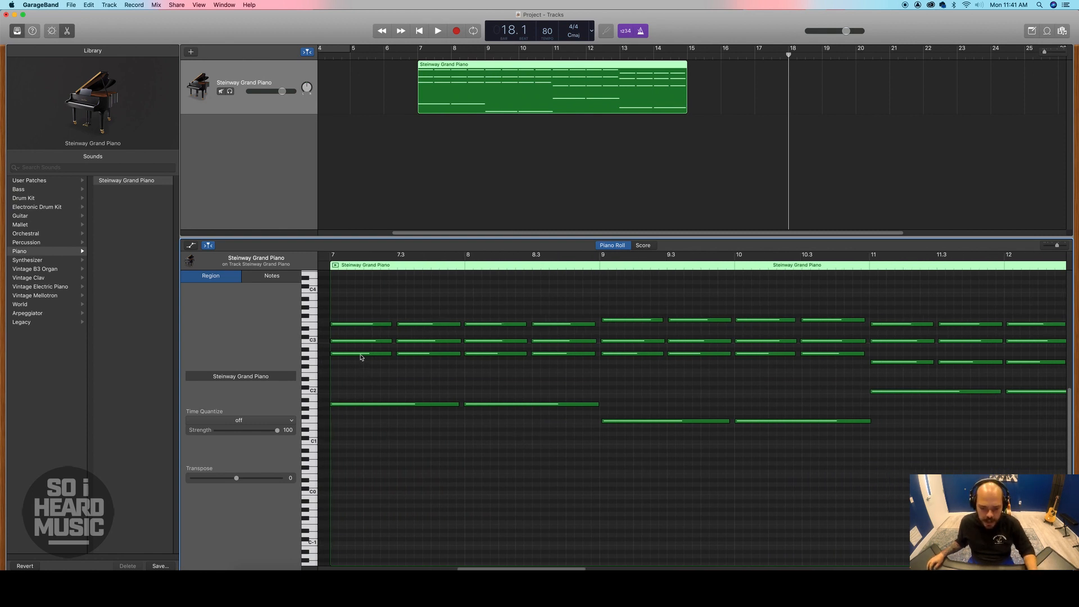
left_click(361, 354)
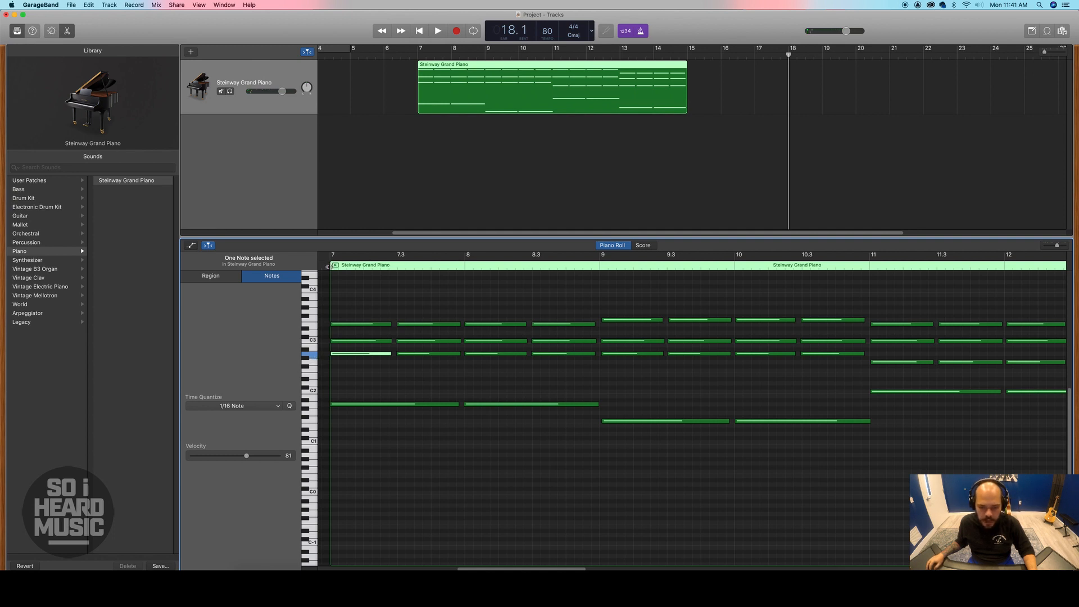
left_click(330, 266)
left_click(397, 267)
left_click(332, 266)
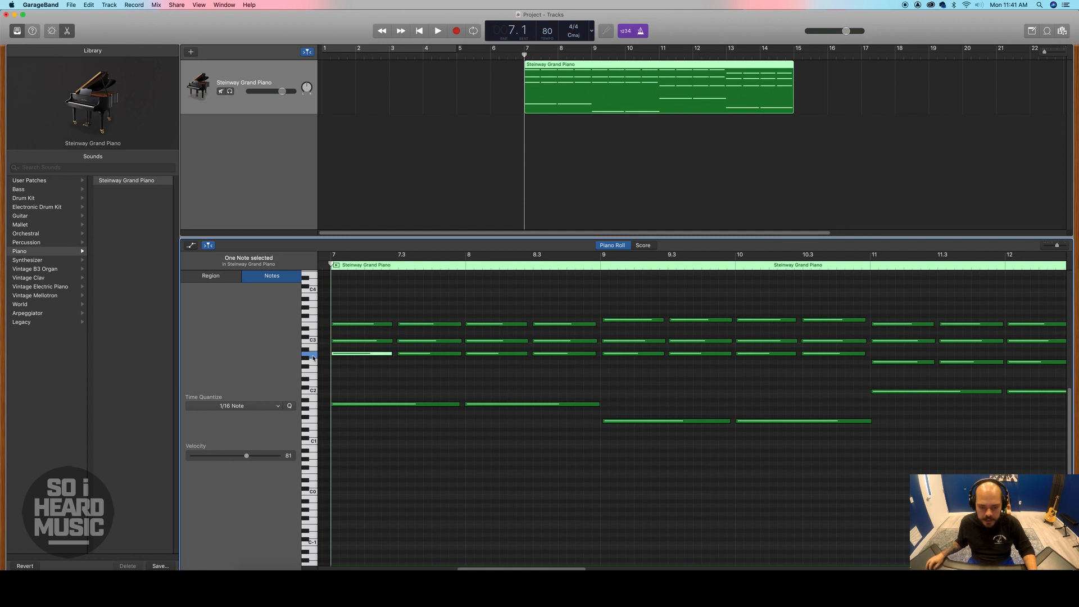
Step: Check the chords' timing against the grid by placing the playhead at bar 7 beat 3, bar 7 beat 1 and bar 9
left_click(335, 266)
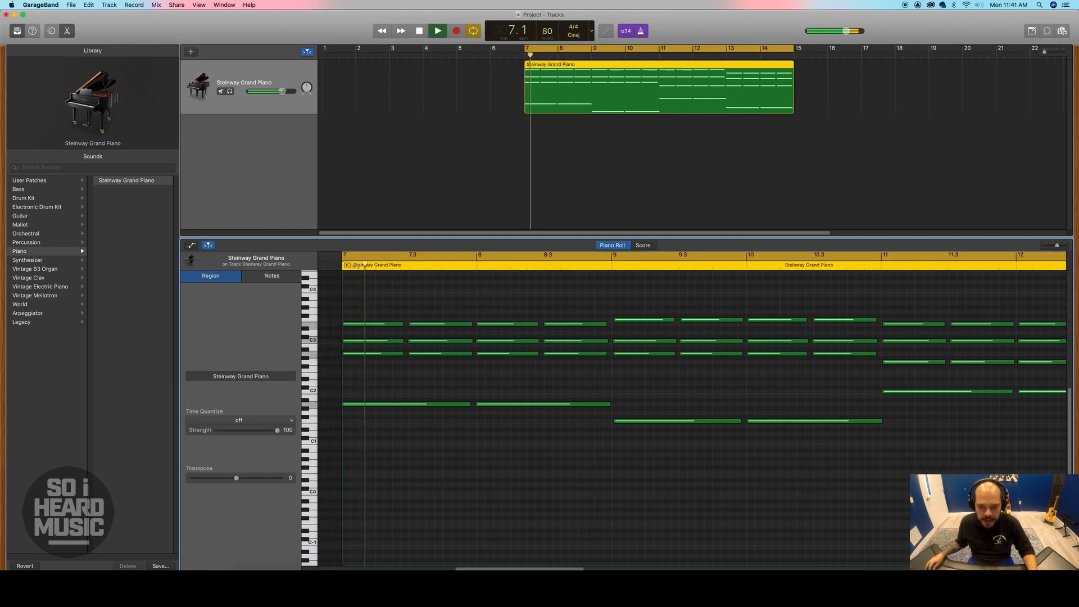
left_click(346, 265)
left_click(391, 265)
left_click(417, 264)
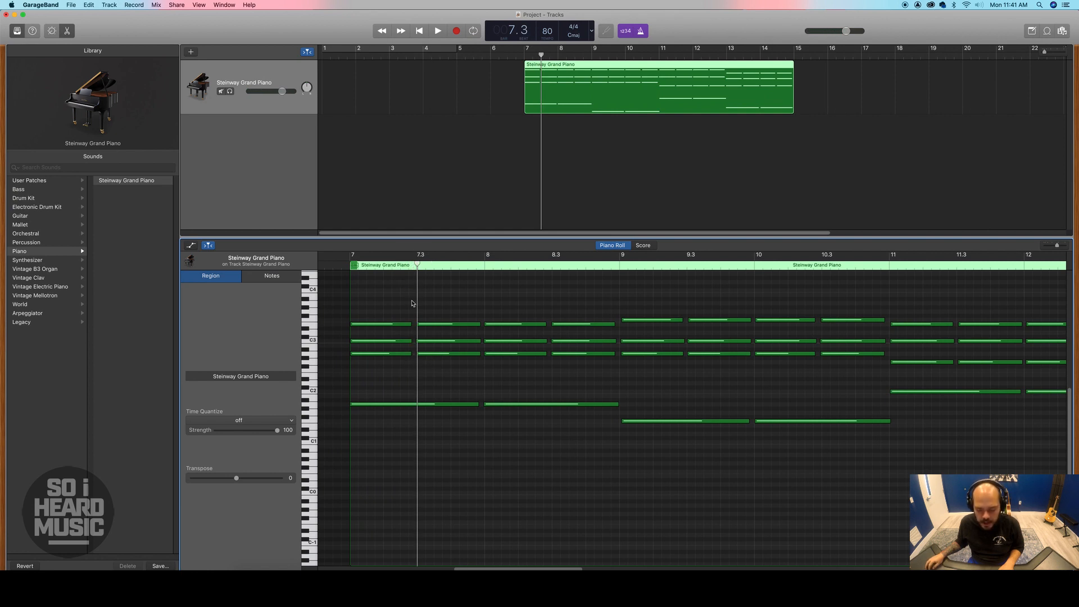
left_click_drag(417, 265, 351, 265)
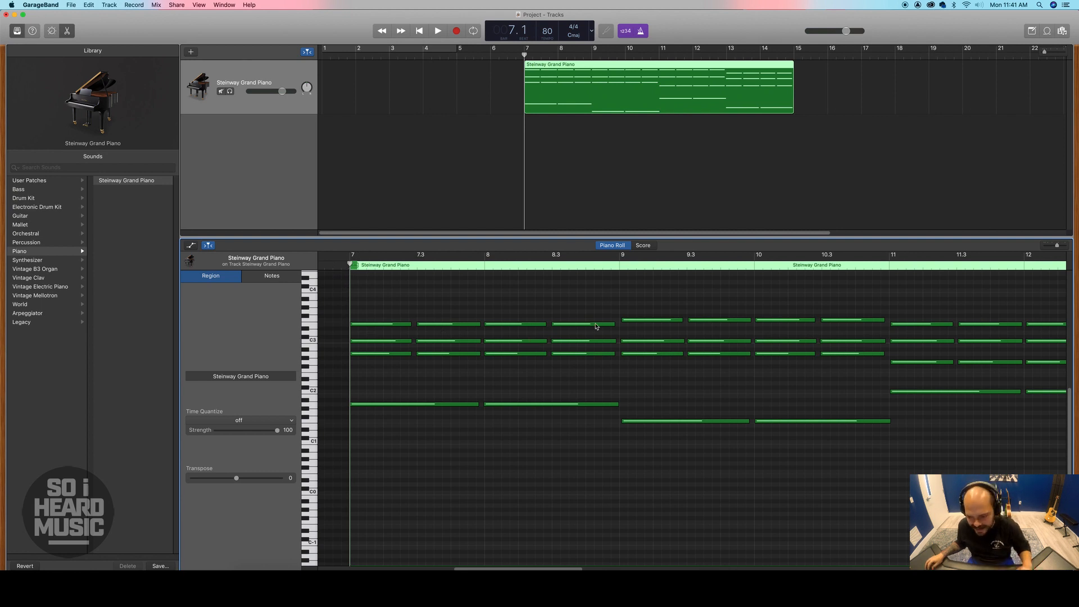
left_click(620, 265)
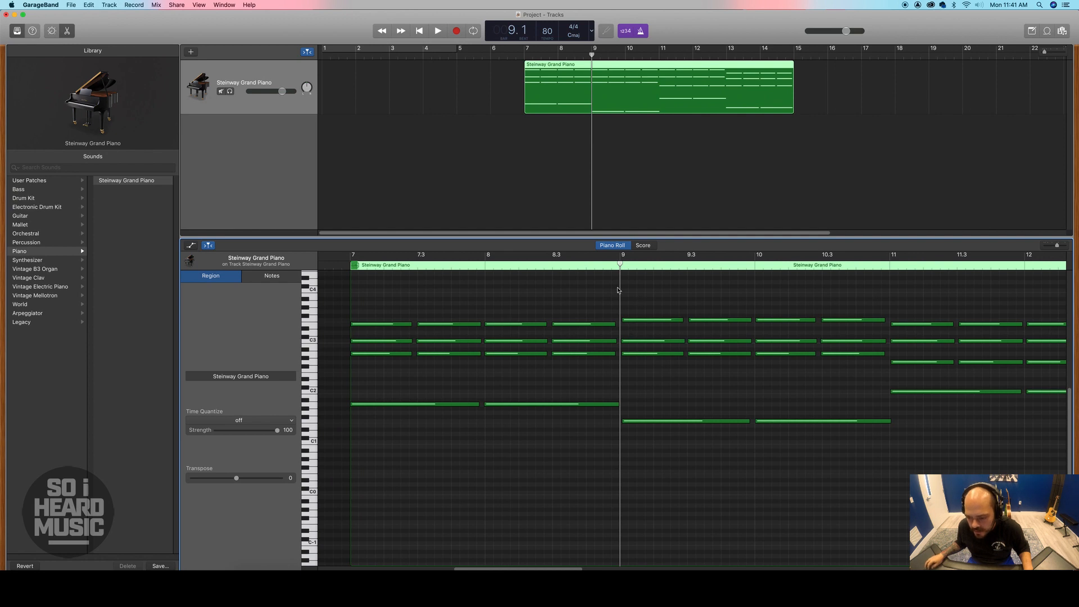
left_click(618, 266)
left_click_drag(618, 265, 620, 265)
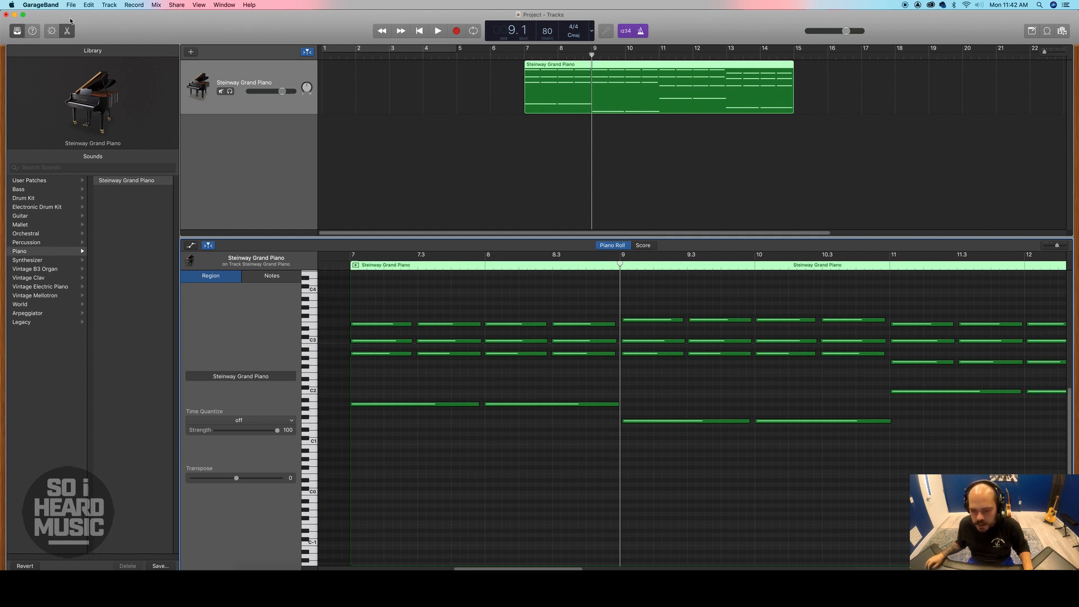
Step: Quantize all notes in the piano region to 1/2 Note and check them with the playhead at bar 11, beat 1
left_click(93, 4)
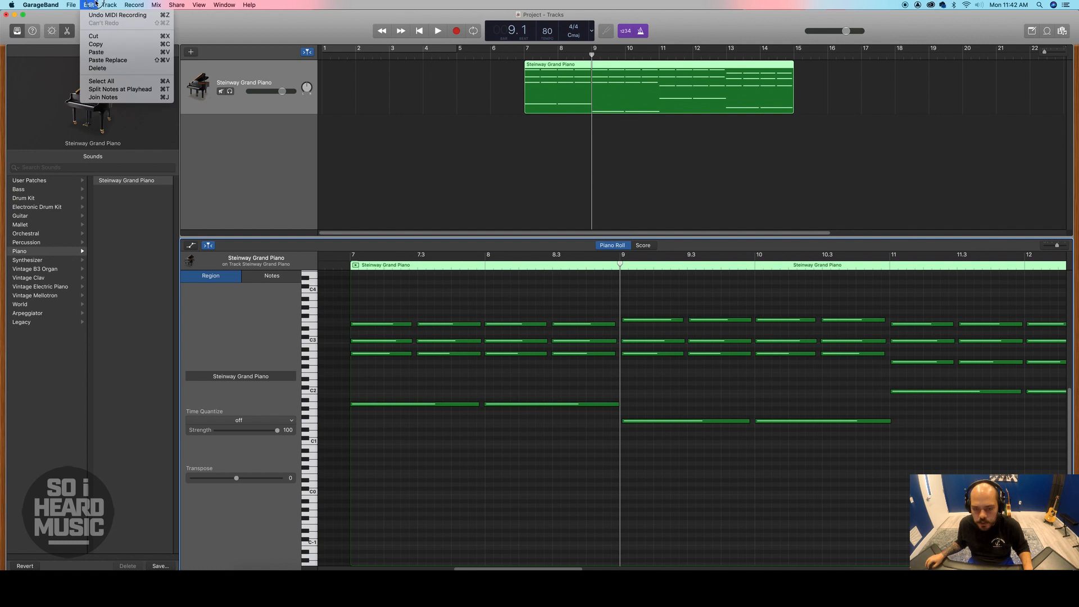
left_click(142, 82)
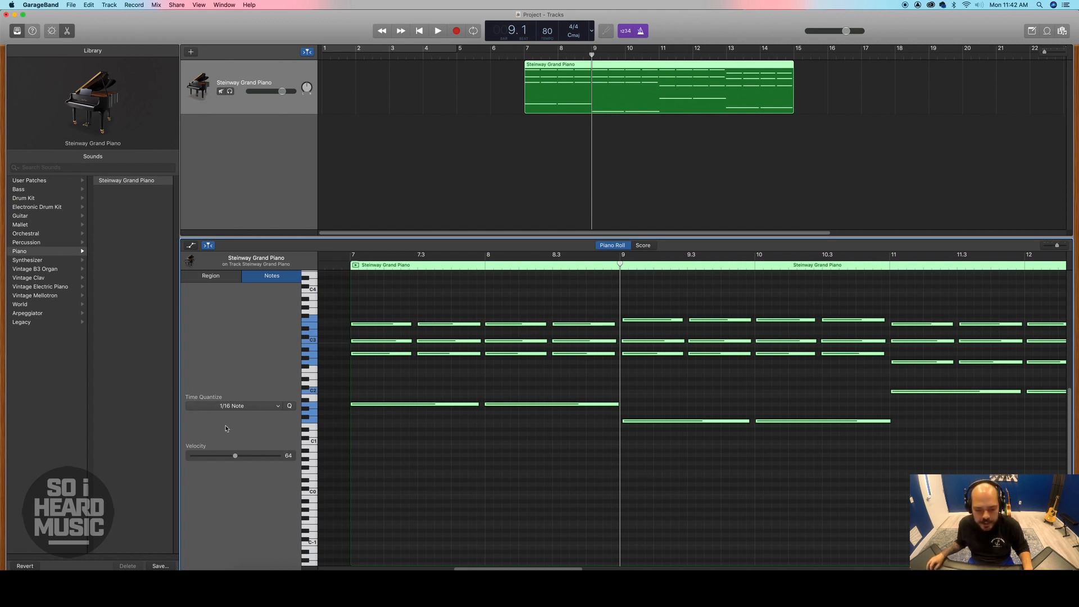
left_click(252, 407)
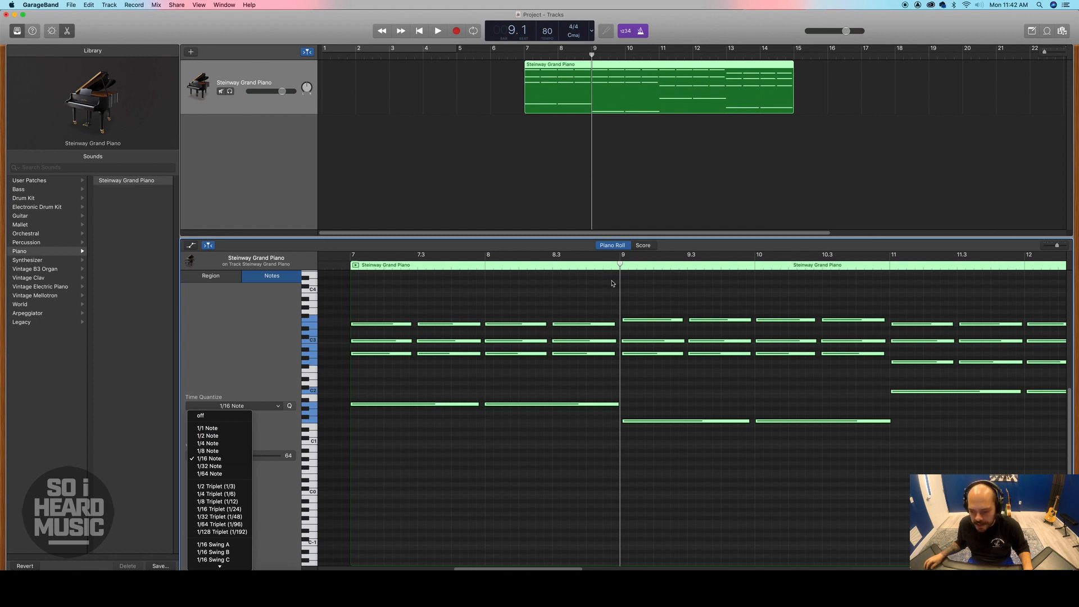
left_click(215, 437)
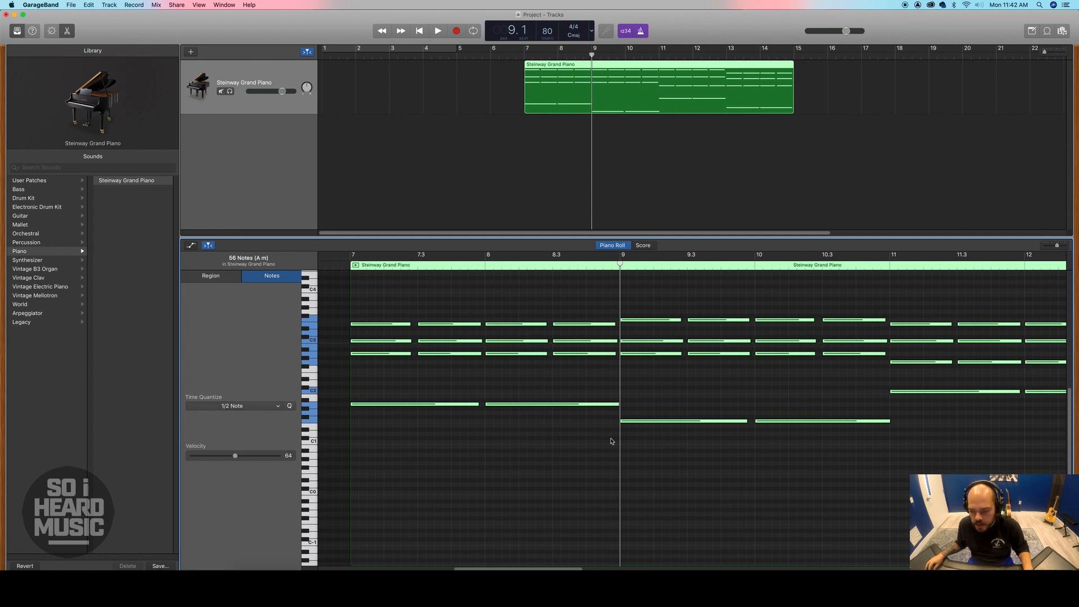
left_click(889, 257)
left_click(441, 367)
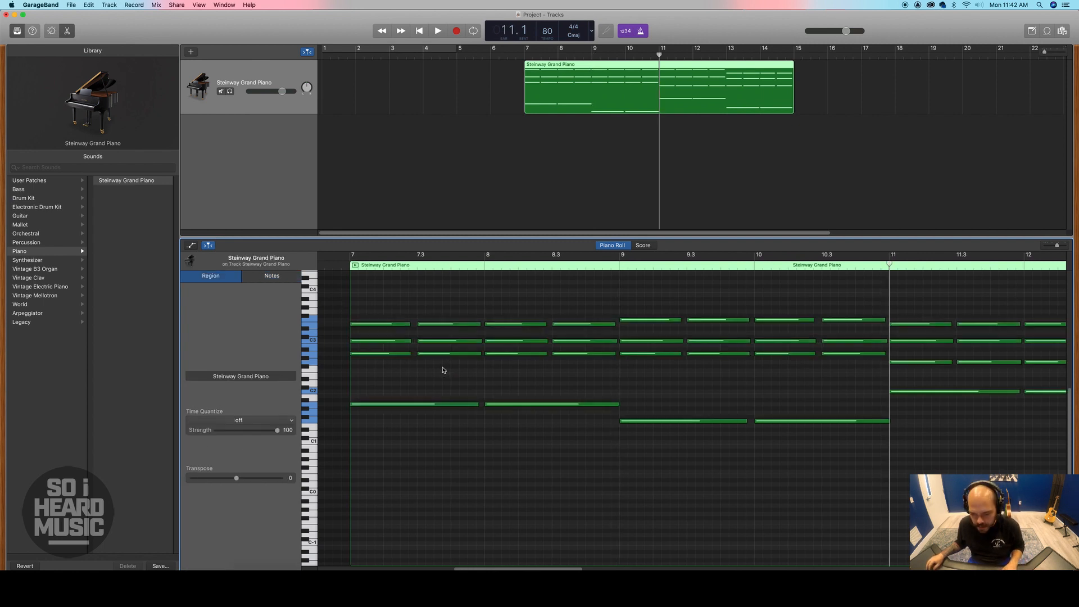
Step: Lengthen the notes of the first two chords in bar 7 so they end at bar 7 beat 3 and bar 8
left_click(409, 323)
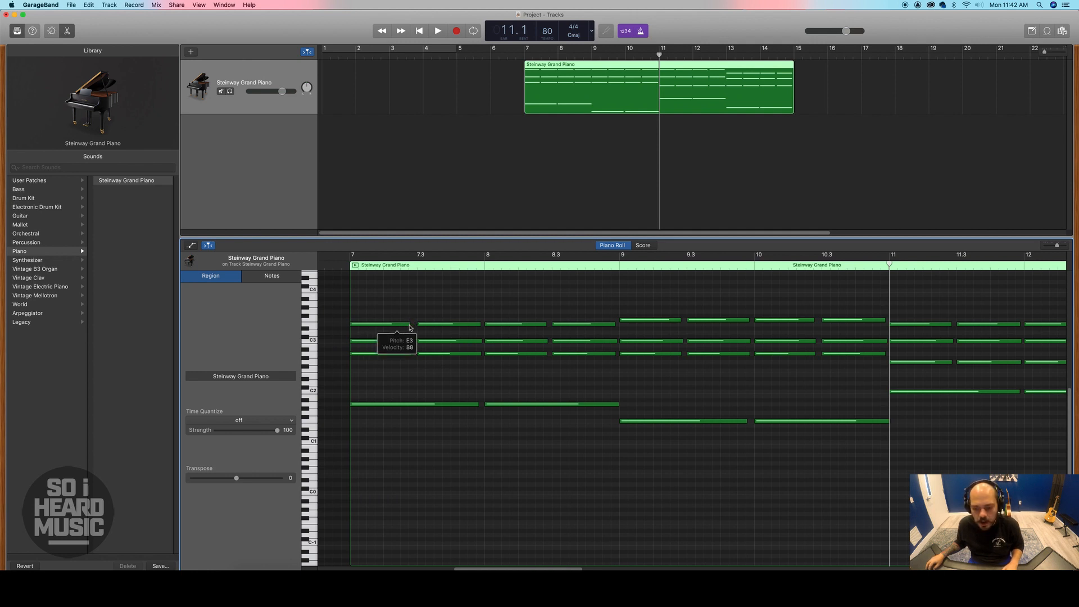
left_click_drag(410, 326, 416, 355)
left_click_drag(480, 340, 482, 357)
left_click(422, 377)
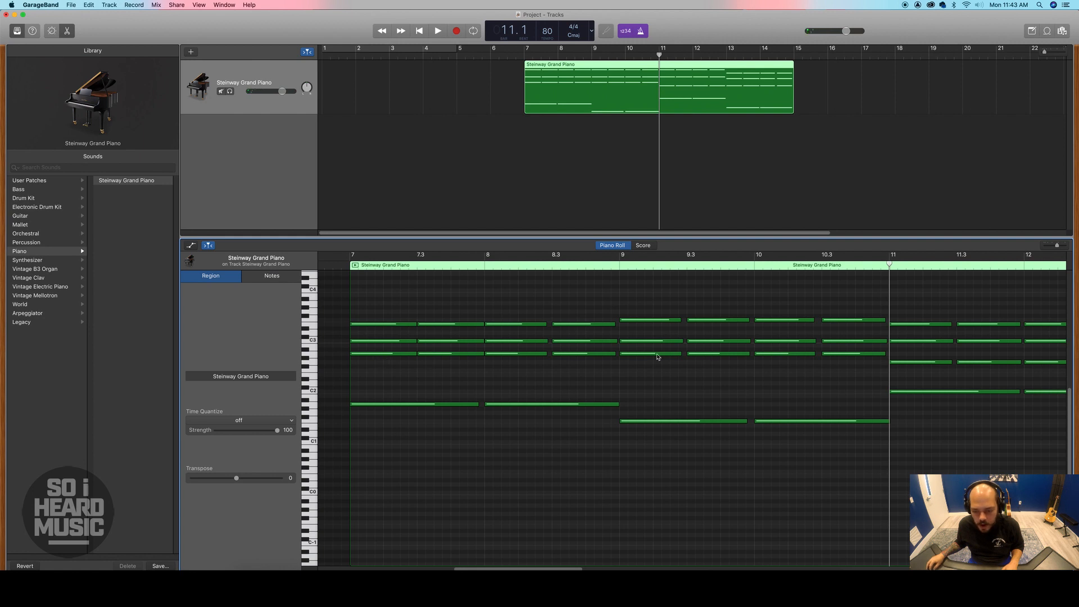
Step: Try adding half-bar notes above the chords: A3 at bar 7 beats 1 and 3, F3 at bar 8 beats 1 and 3
mouse_move(368, 357)
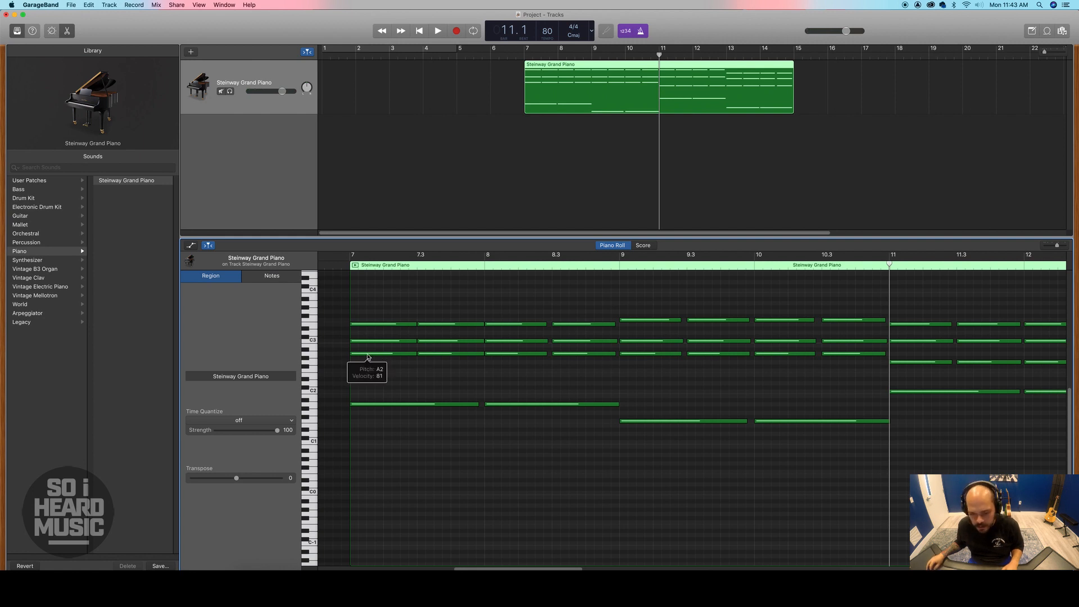
mouse_move(368, 357)
left_mouse_down()
mouse_move(368, 376)
mouse_move(368, 356)
left_mouse_up()
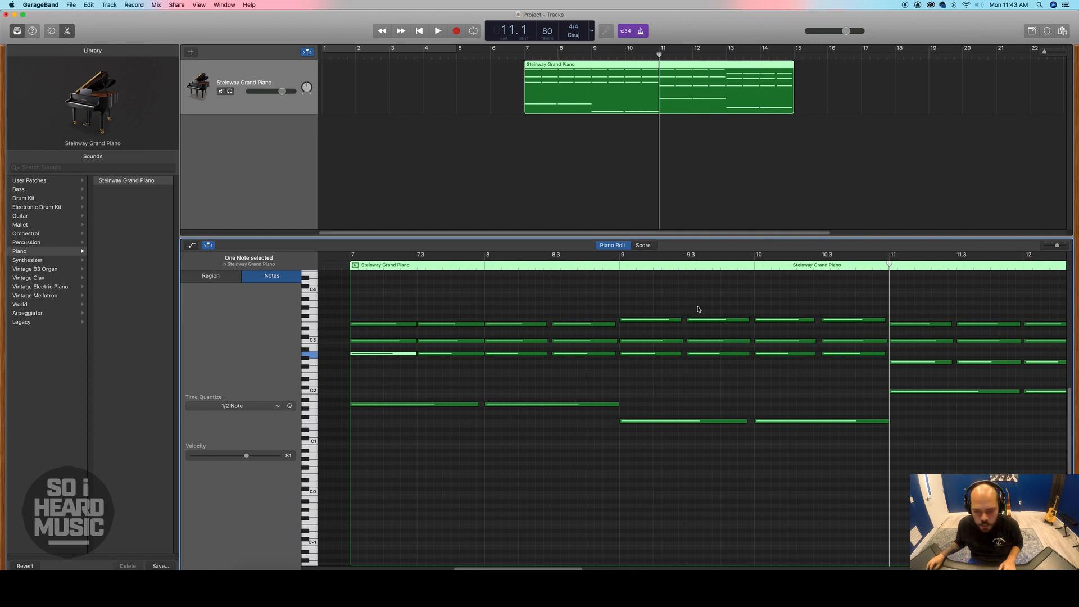
key("shift+alt+Up")
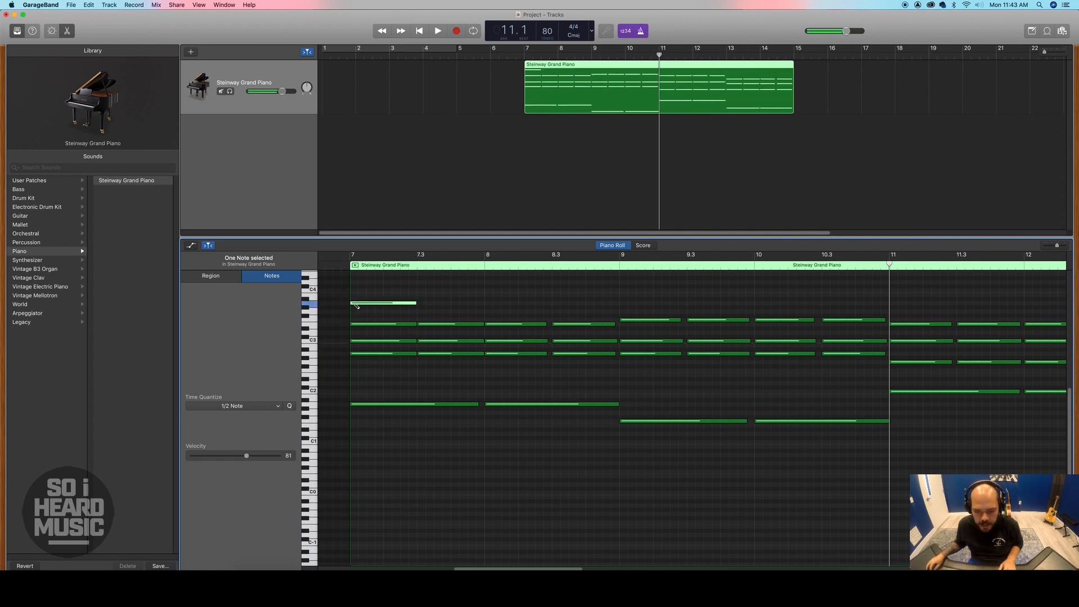
left_click(431, 304, "super")
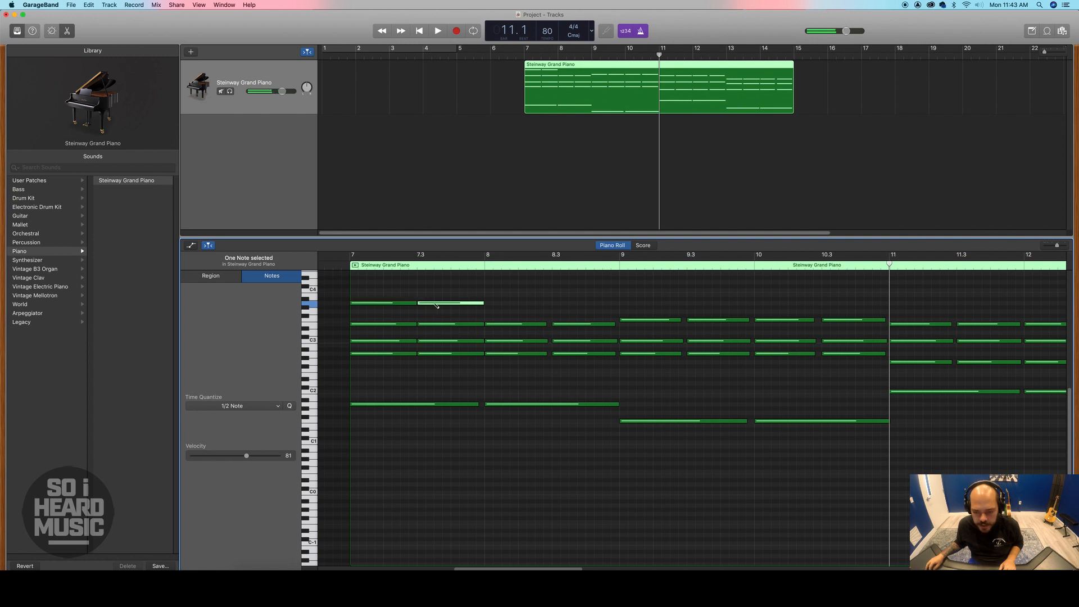
left_click(487, 320, "super")
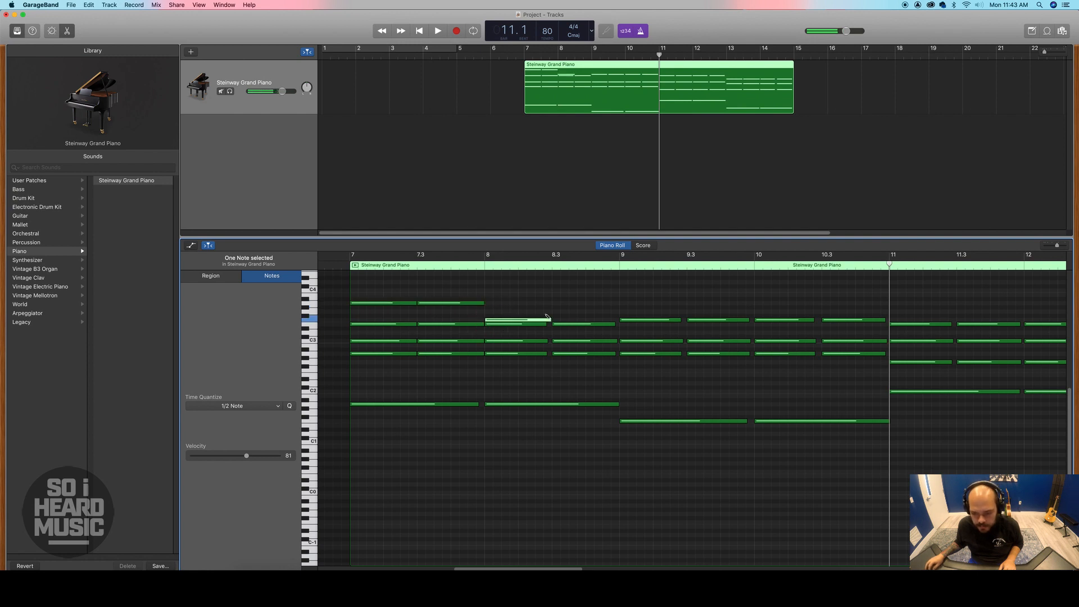
left_click(558, 320, "super")
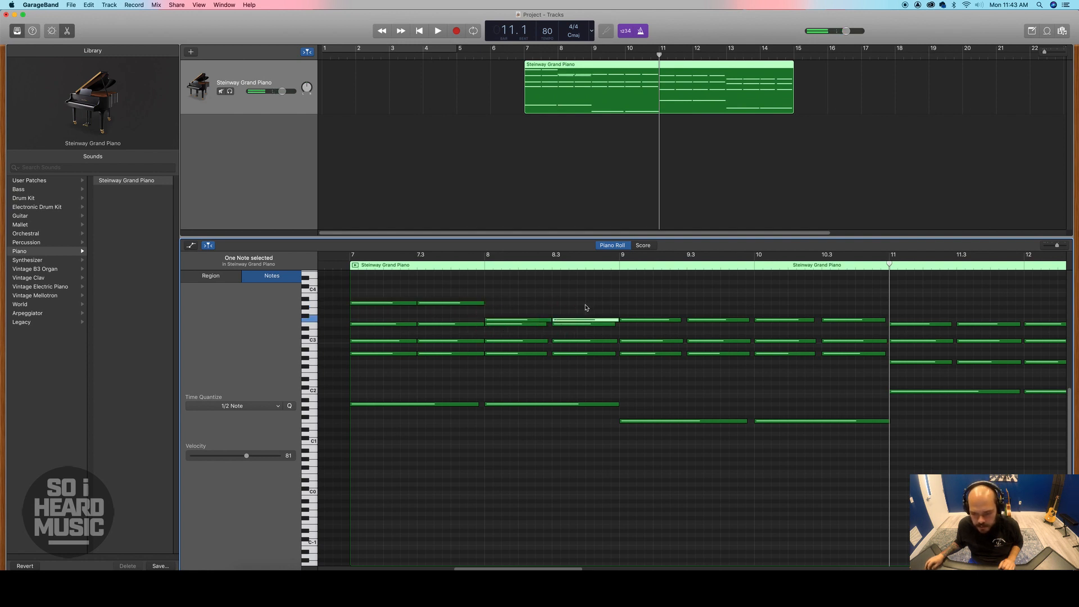
Step: Undo the four notes added above the chords in bars 7 and 8
key("super+z")
key("super+z")
key("super+z")
key("super+z")
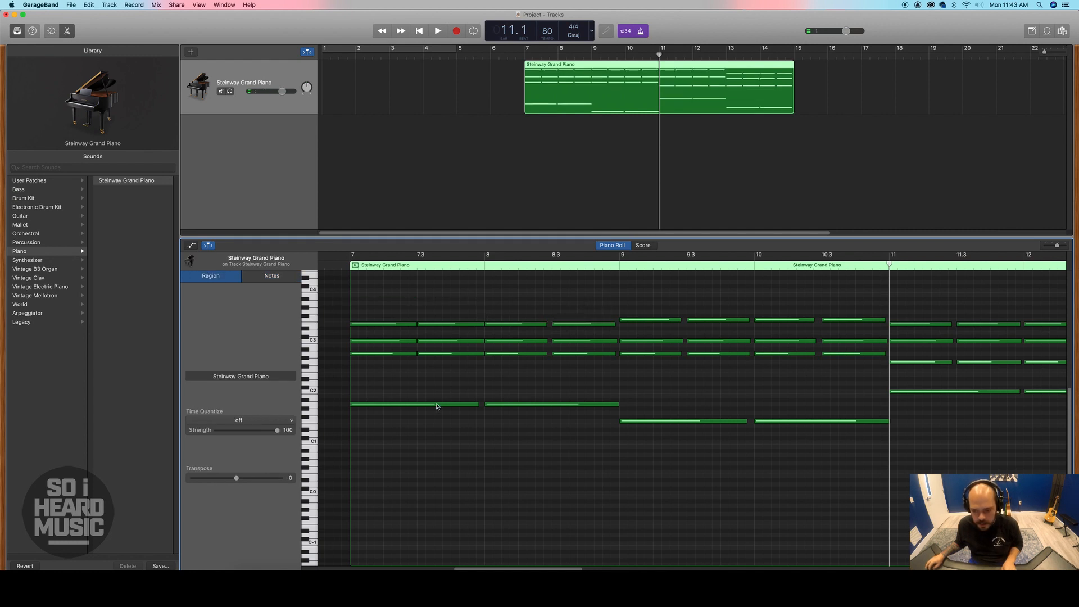
Step: Double the bass line an octave lower with nearly bar-long notes: A0 at bars 7 and 8, F0 at bars 9 and 10
left_click(355, 455, "super")
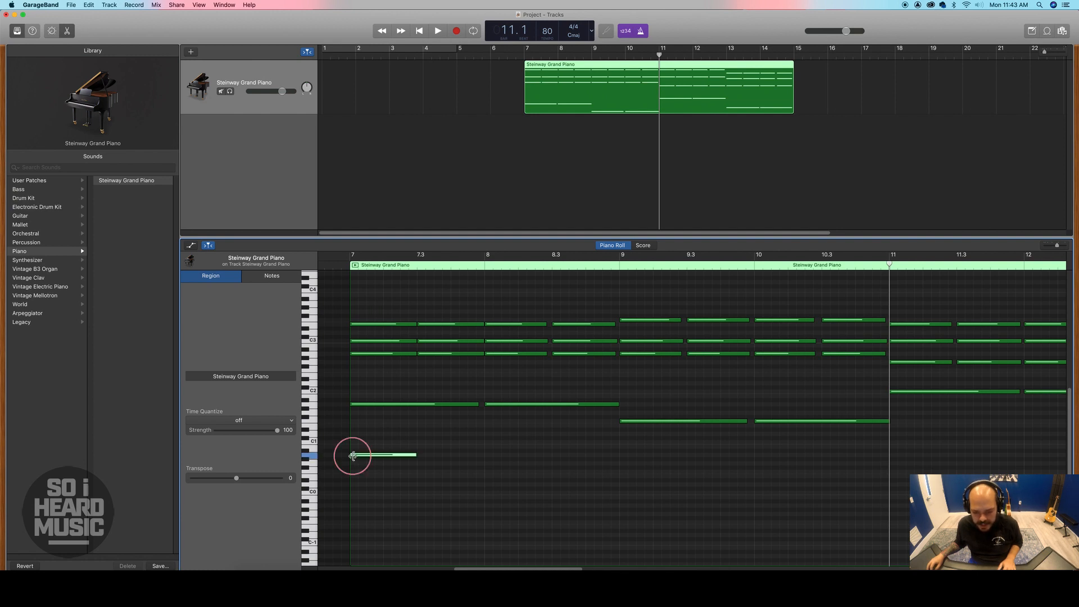
left_click(416, 455)
left_click_drag(416, 455, 478, 456)
left_click(486, 455, "super")
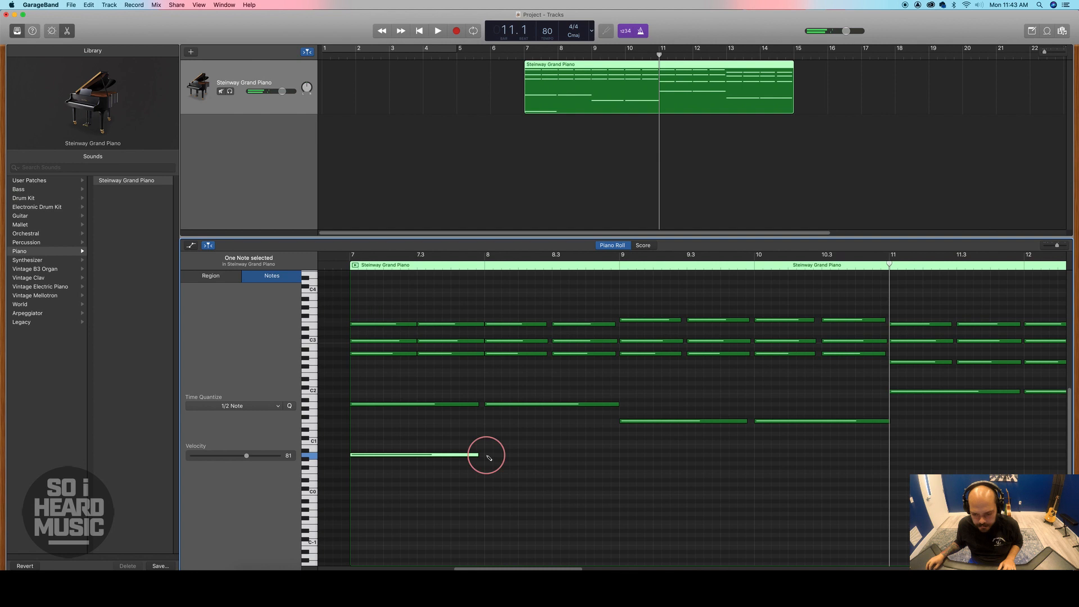
left_click(625, 474, "super")
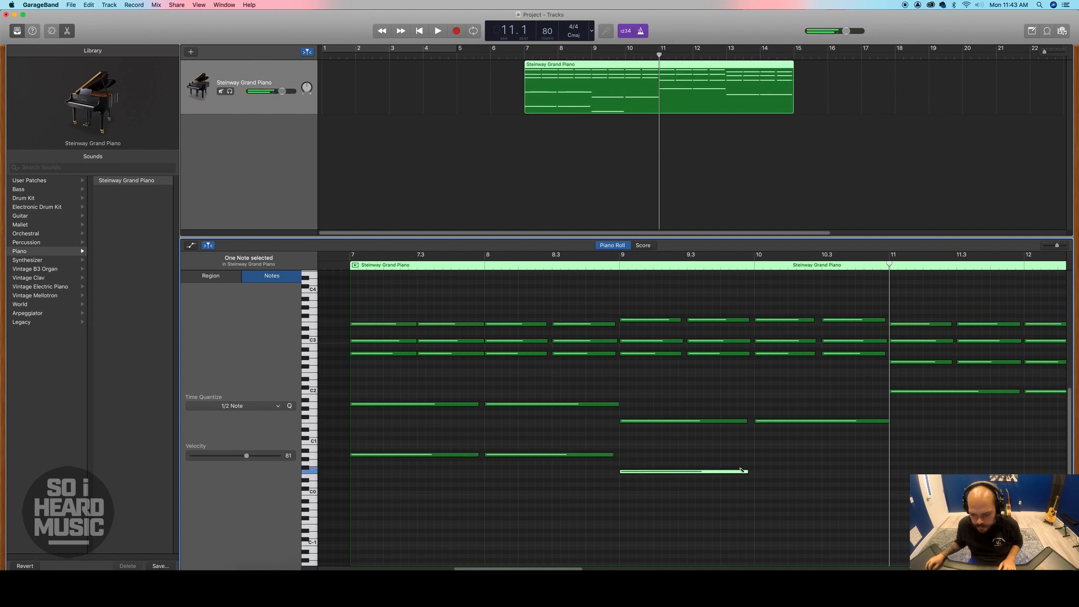
left_click(767, 473, "super")
Step: Continue the lower-octave bass line with C1 at bars 11 and 12 and G0 at bars 13 and 14
left_click(893, 443, "super")
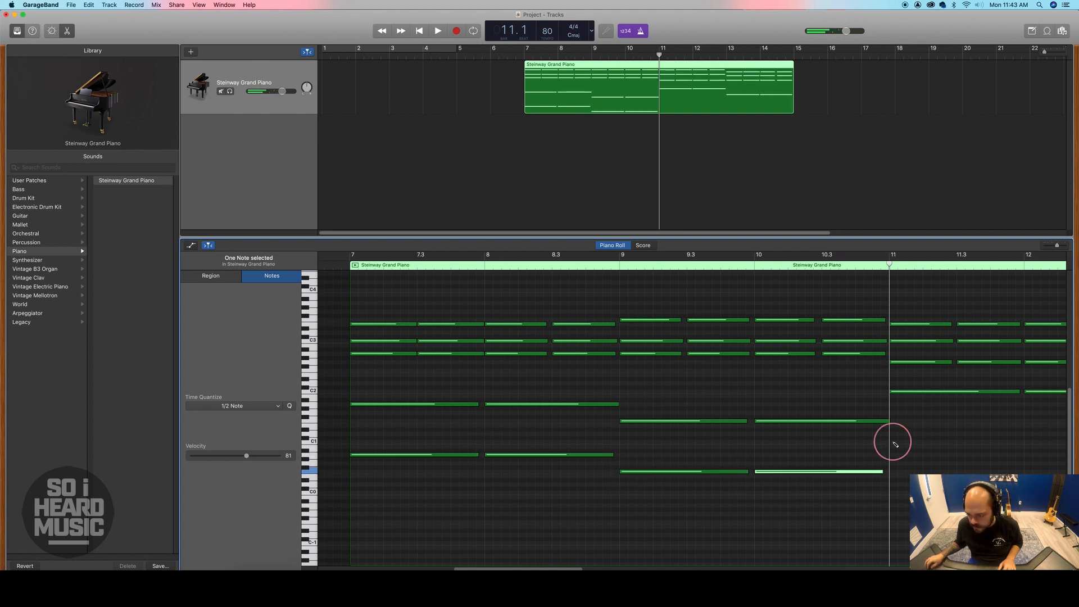
left_click(1028, 444, "super")
scroll(927, 458, "right", 10)
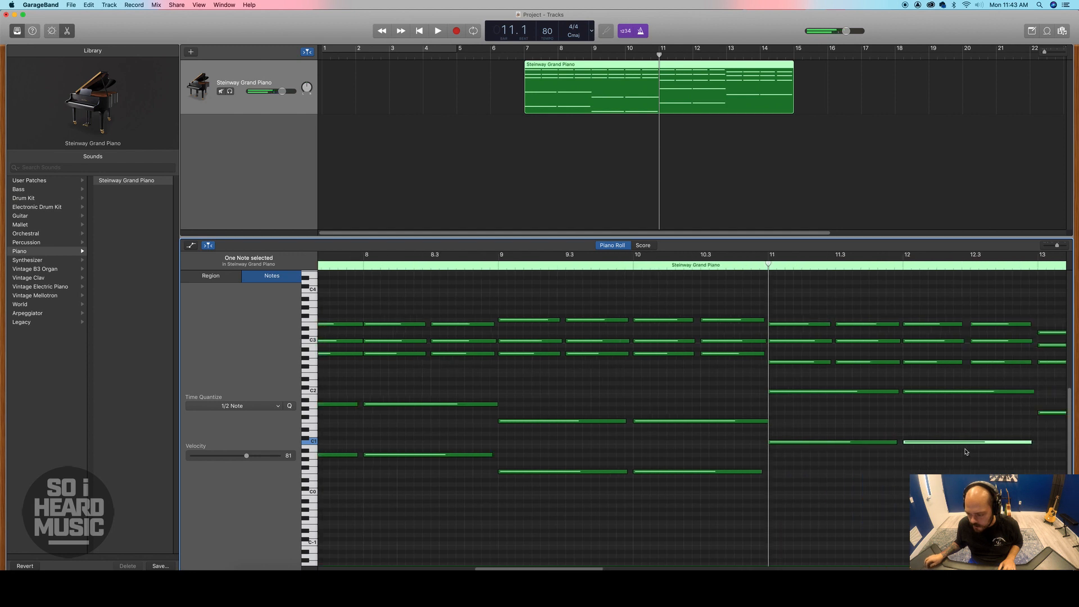
left_click(749, 462, "super")
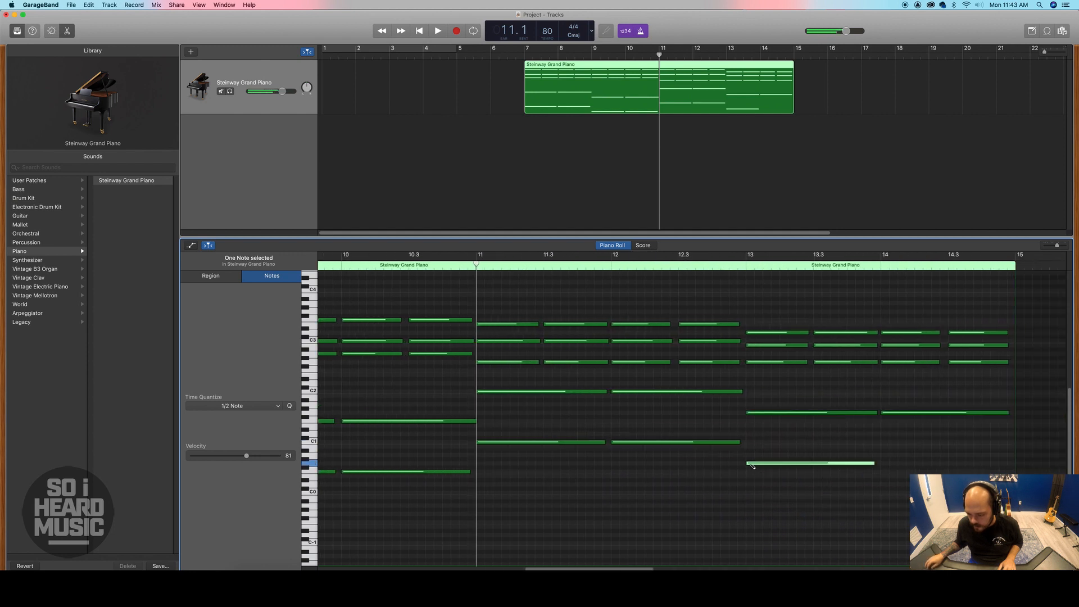
left_click(886, 463, "super")
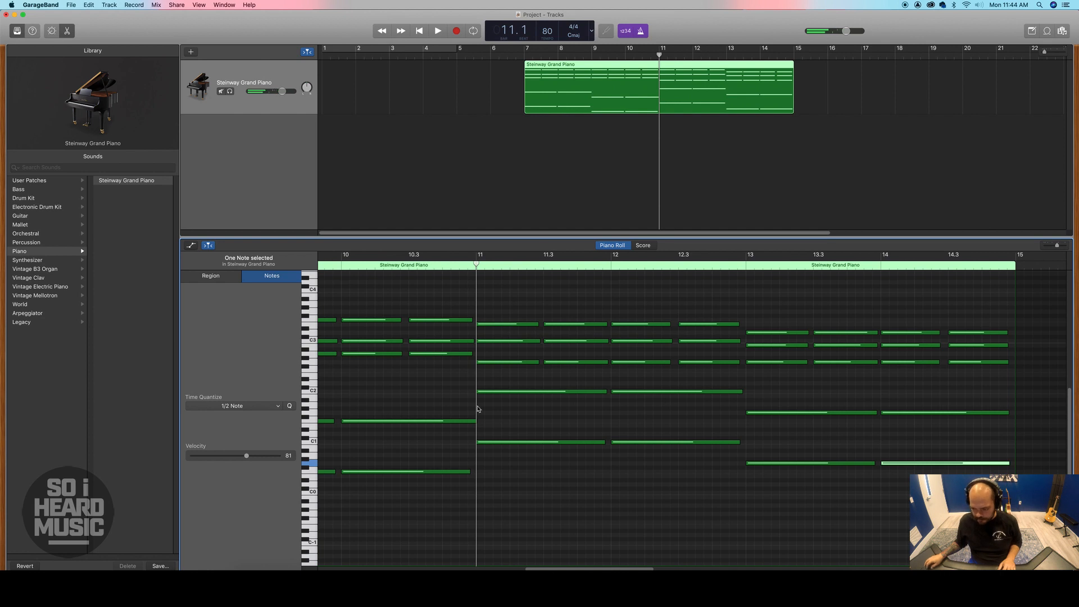
Step: Play back the piano part from the start of the region at bar 7 to check the lower-octave bass line
scroll(436, 413, "left", 12)
left_click(430, 265)
key("space")
scroll(432, 265, "left", 2)
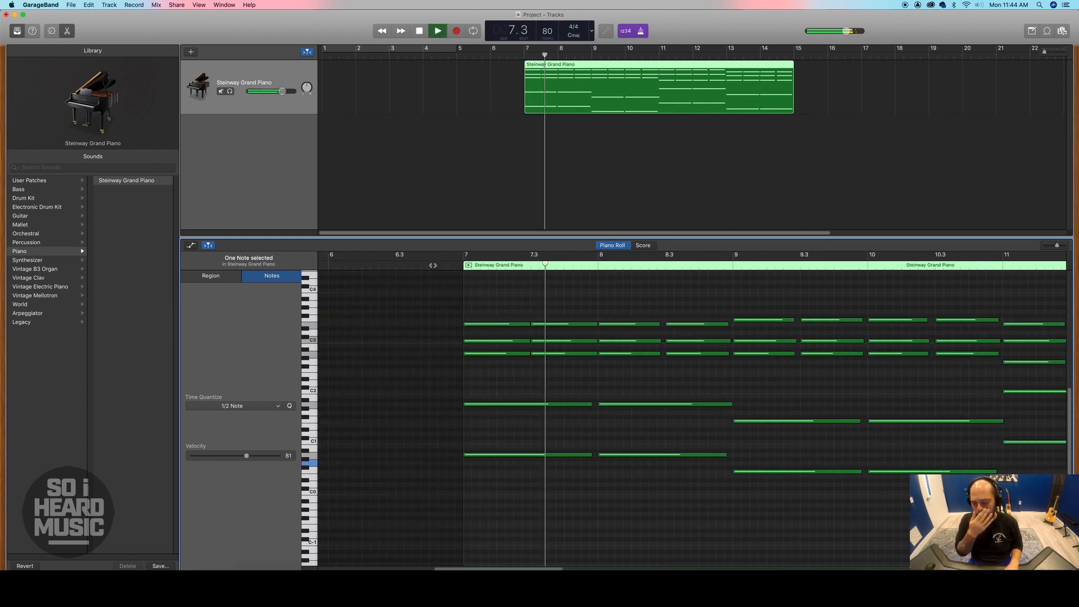
key("space")
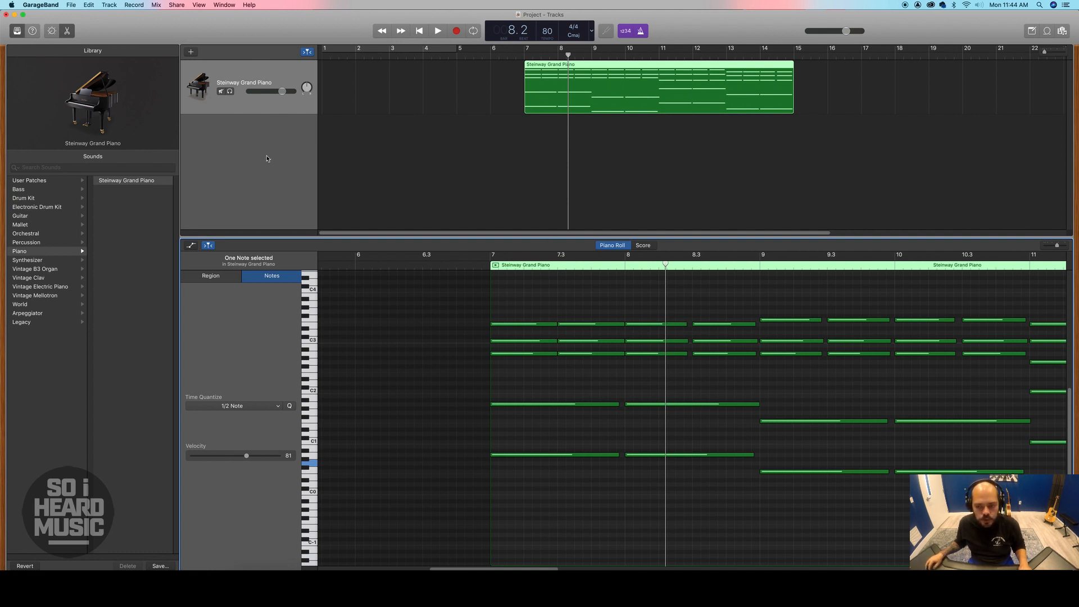
Step: Enlarge the tracks area and add a new Software Instrument track below the piano
left_click_drag(354, 237, 333, 375)
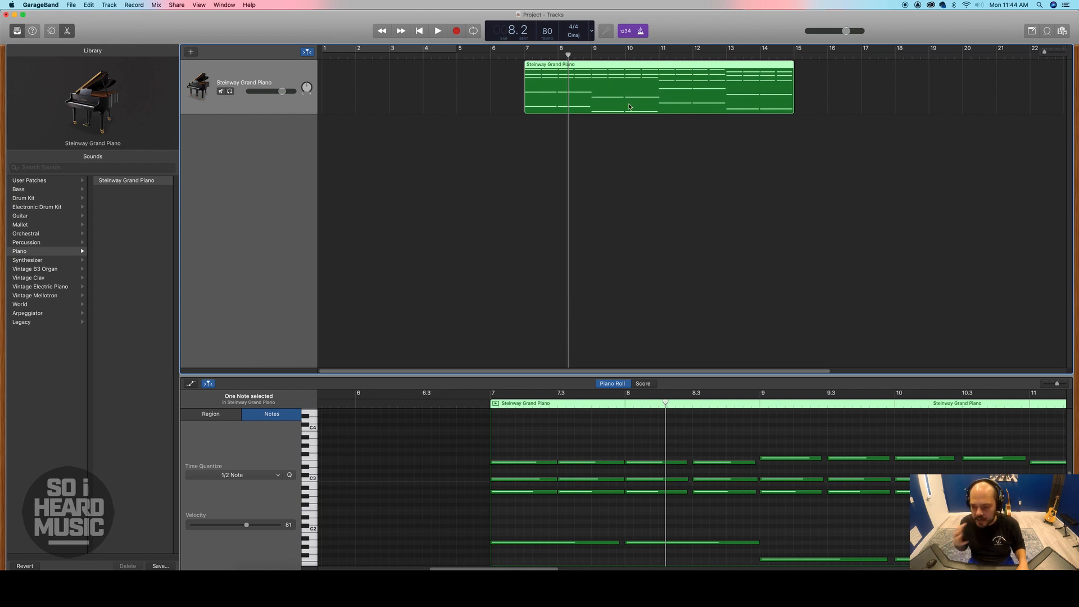
left_click(110, 5)
left_click(123, 15)
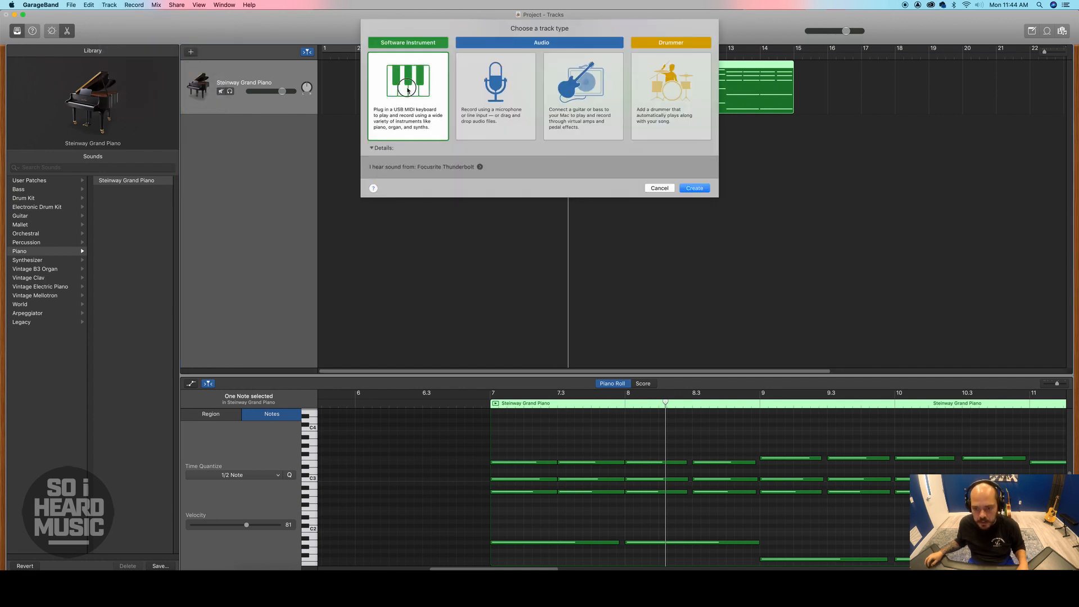
left_click(695, 188)
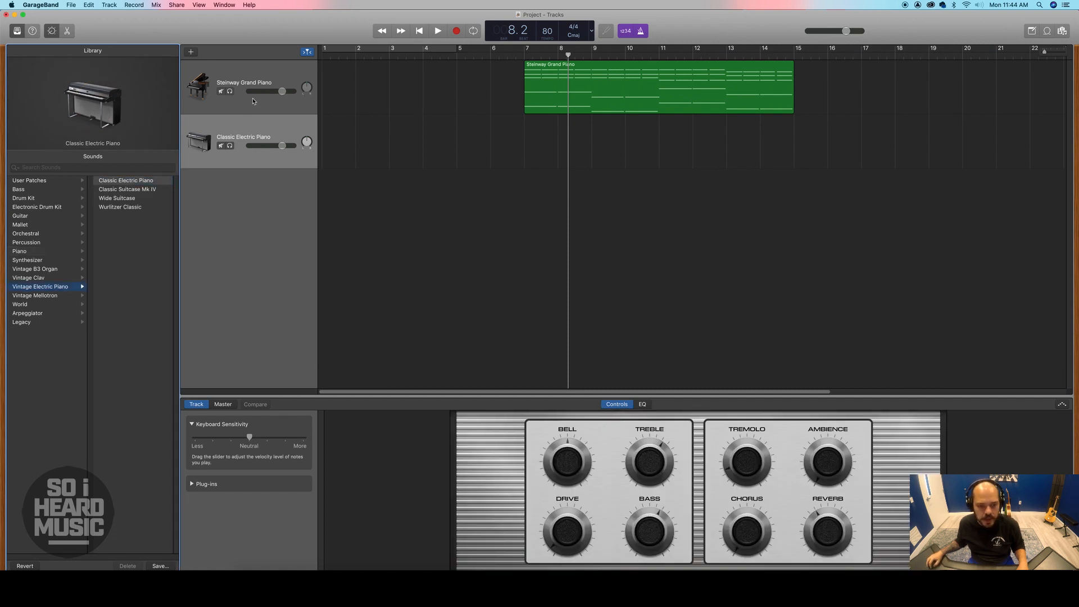
Step: Assign the String Ensemble patch from the Orchestral Strings sounds to the new track
left_click(236, 76)
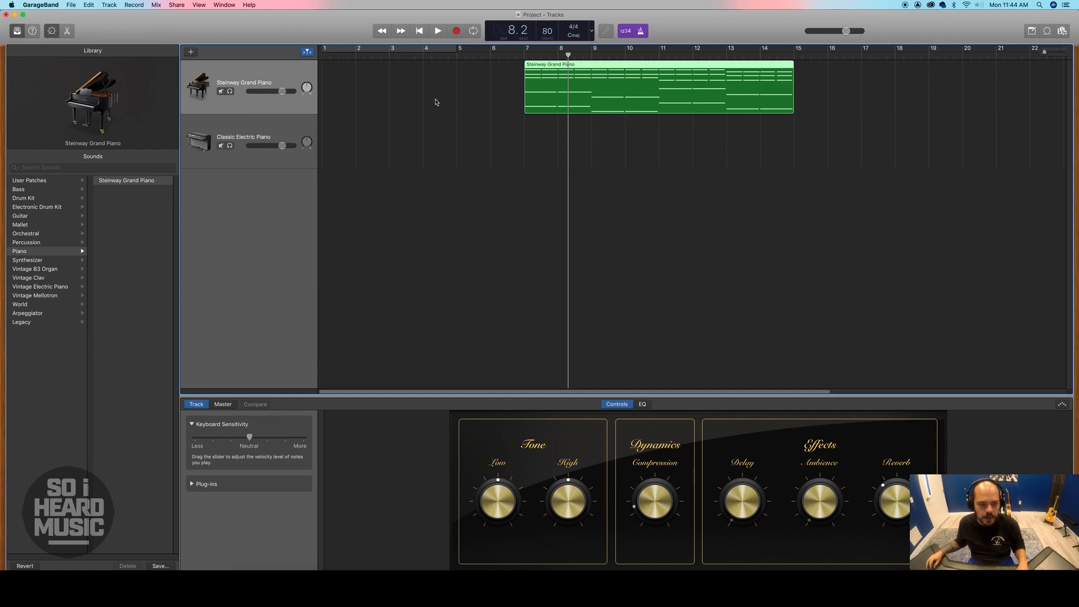
left_click(239, 130)
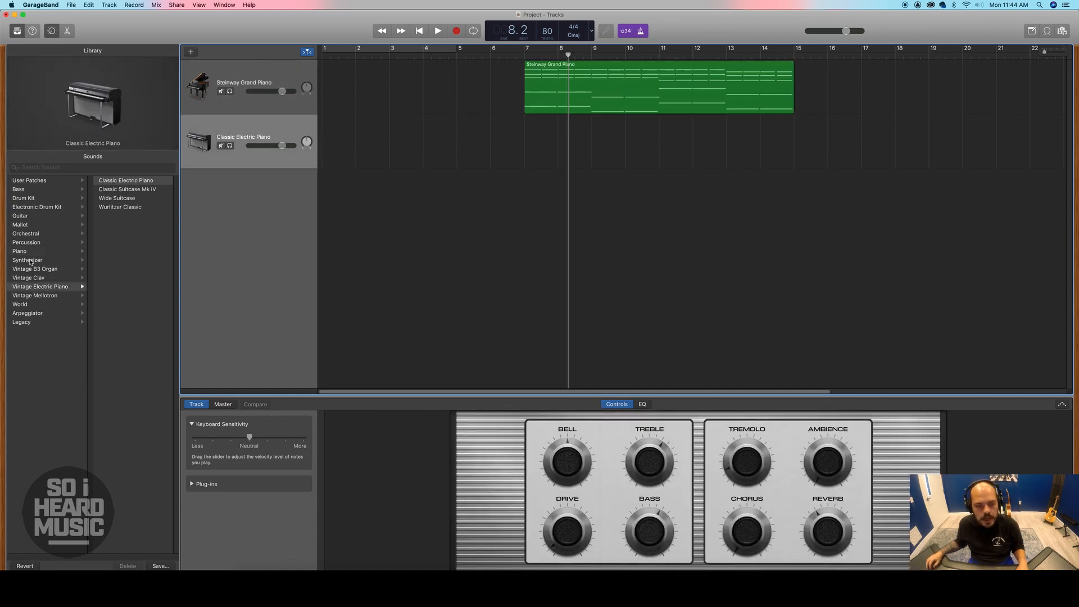
left_click(27, 261)
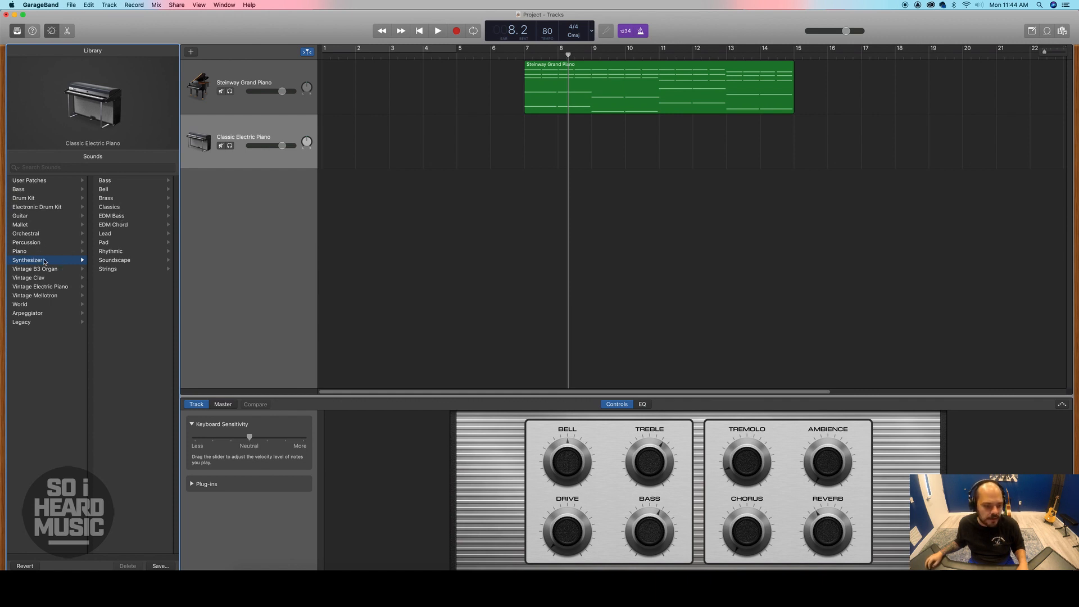
left_click(30, 233)
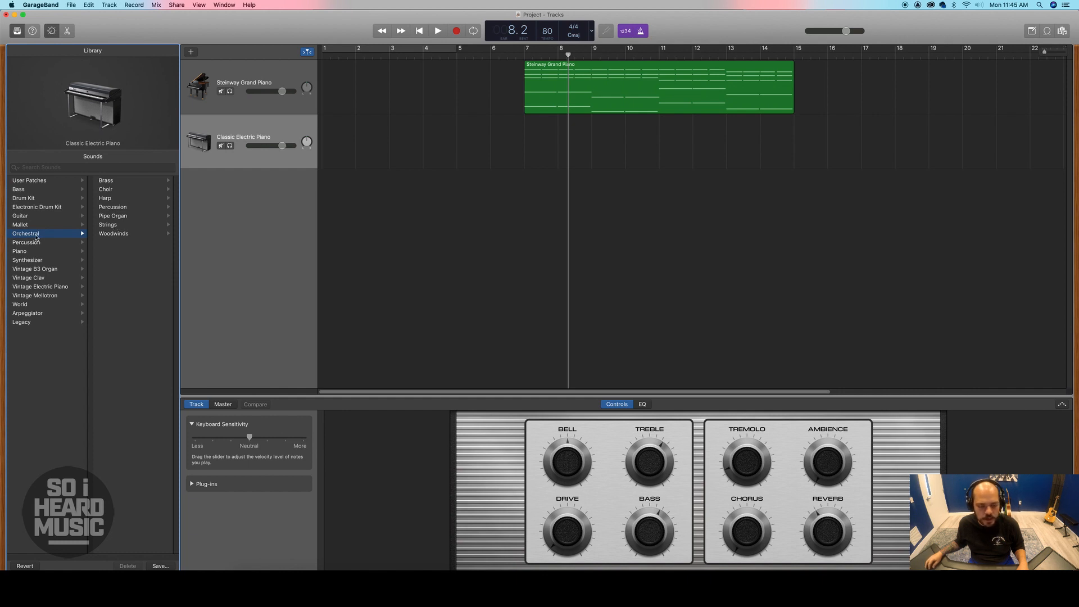
left_click(107, 225)
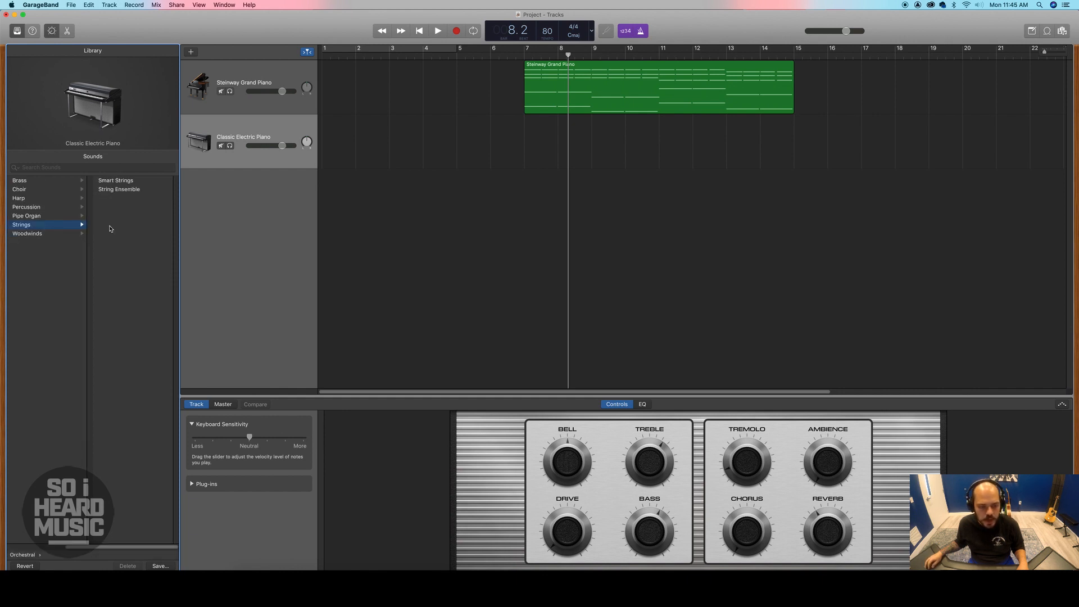
left_click(119, 190)
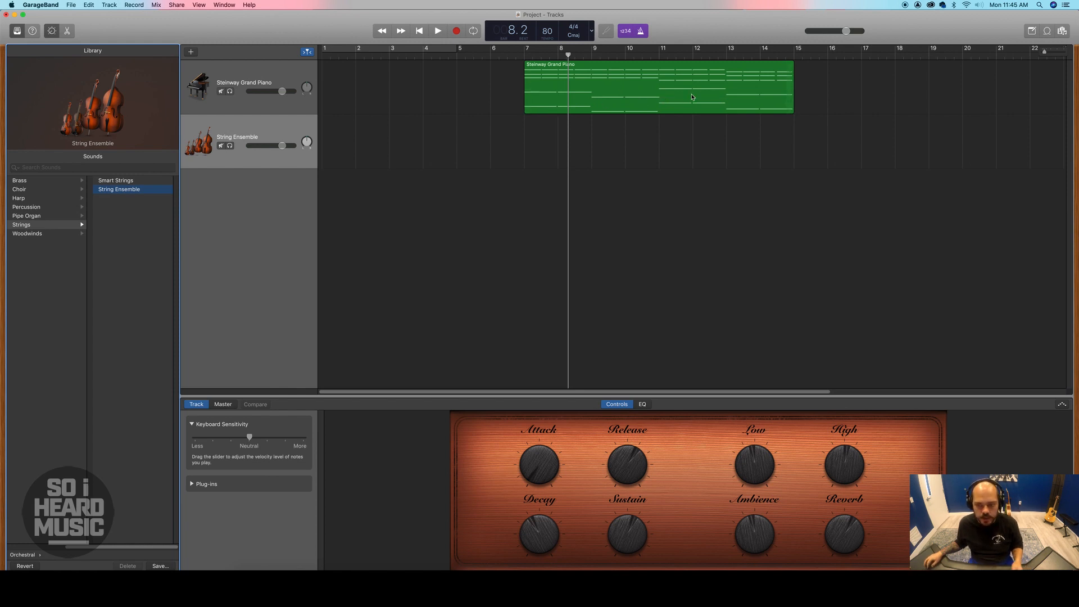
Step: Duplicate the Steinway Grand Piano region onto the String Ensemble track, starting at bar 7
left_click(655, 87)
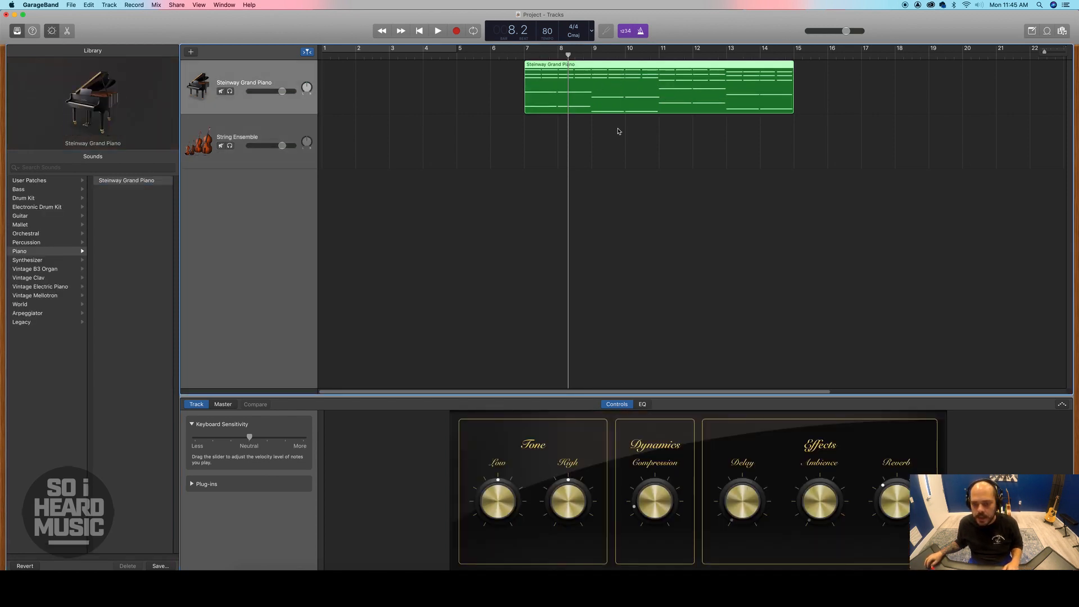
left_click(237, 136)
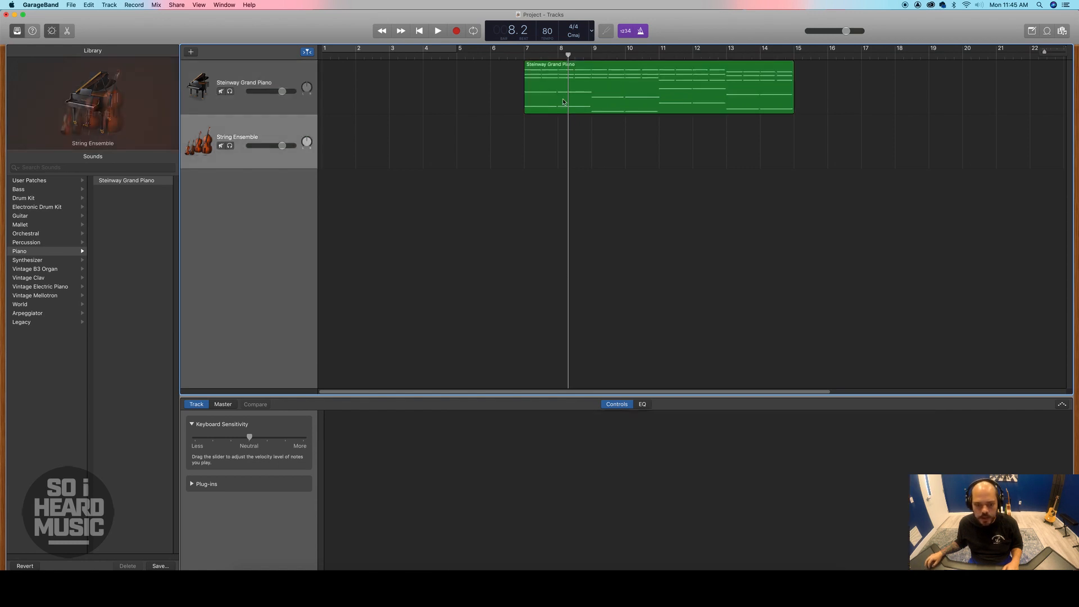
left_click(239, 79)
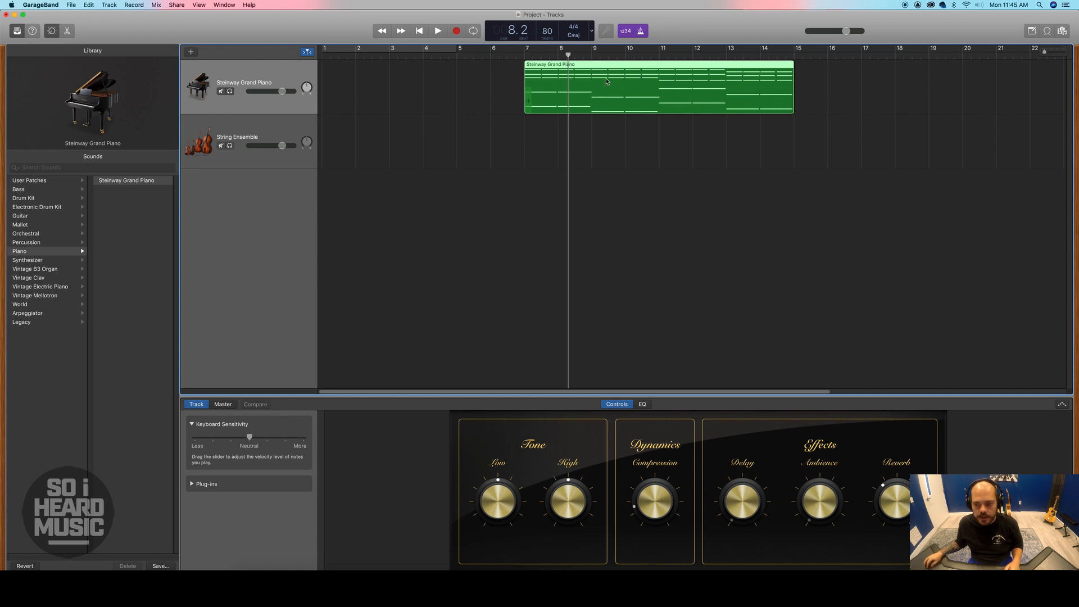
left_click(88, 5)
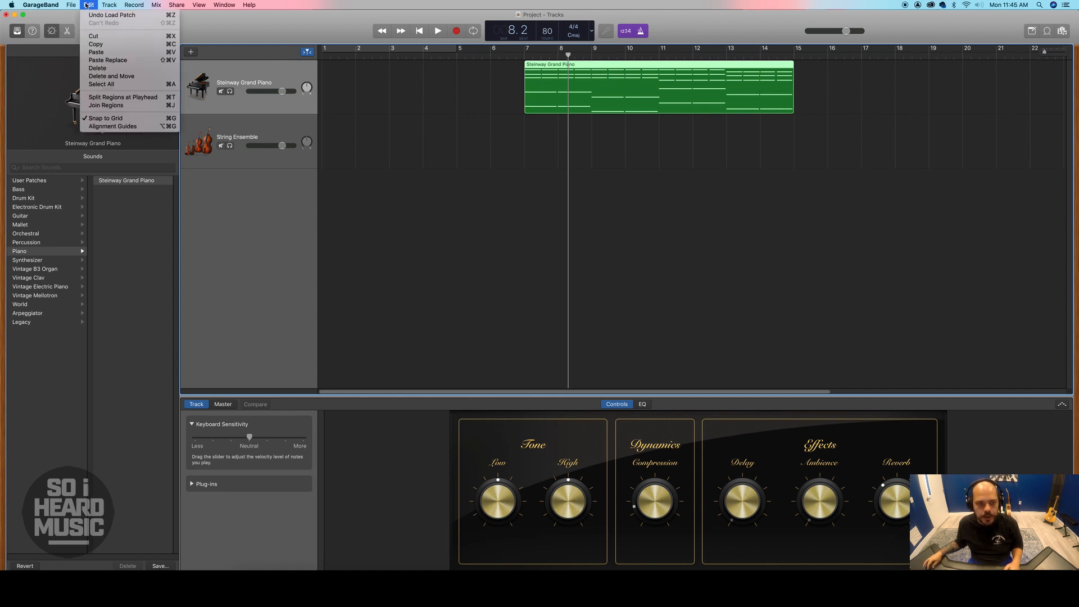
left_click(108, 45)
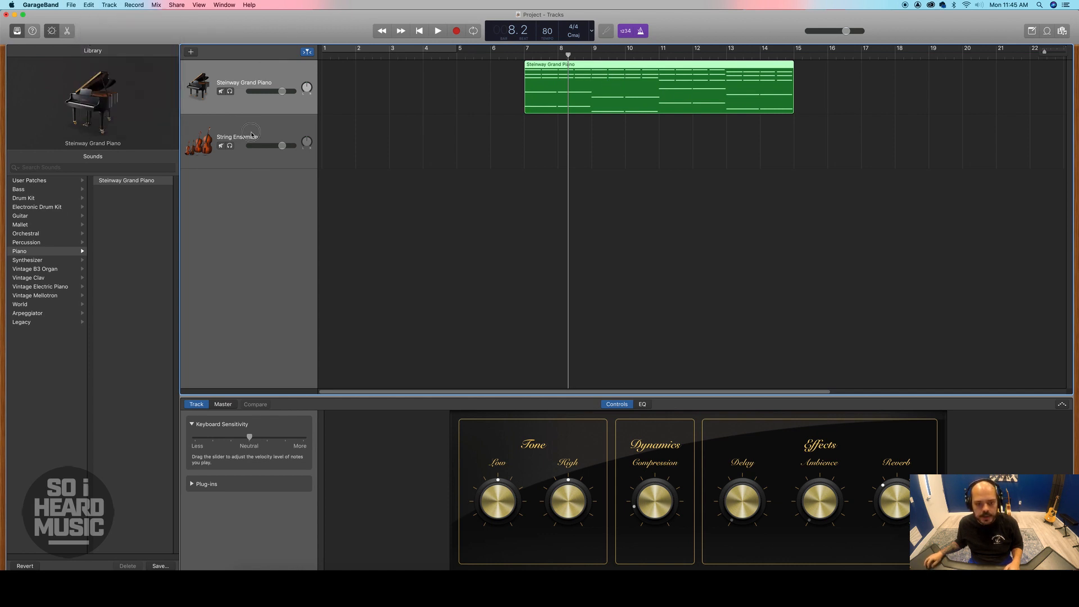
left_click(252, 132)
left_click(521, 59)
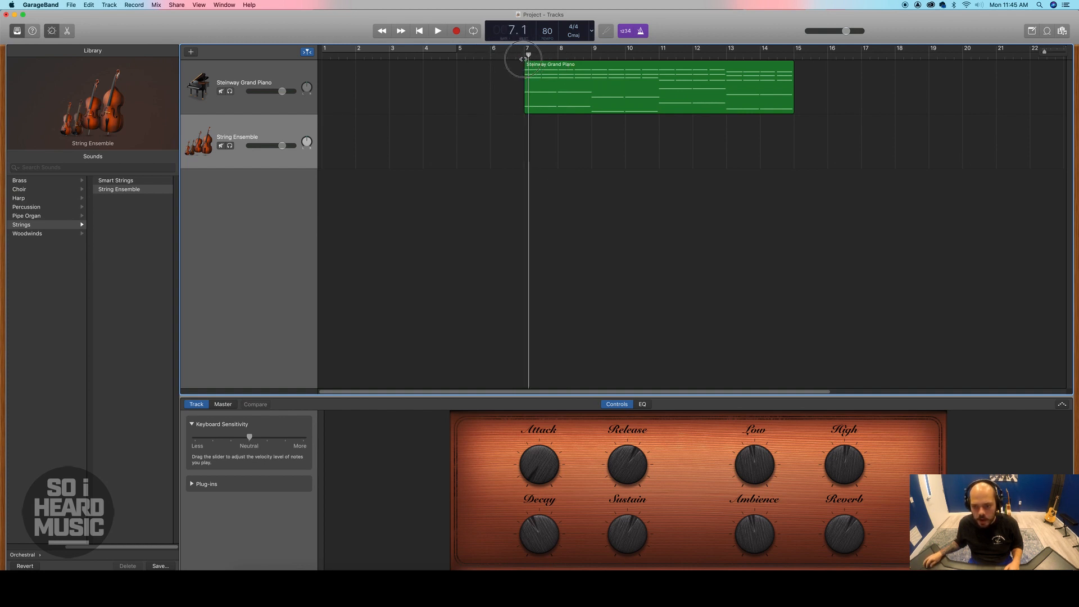
left_click(88, 5)
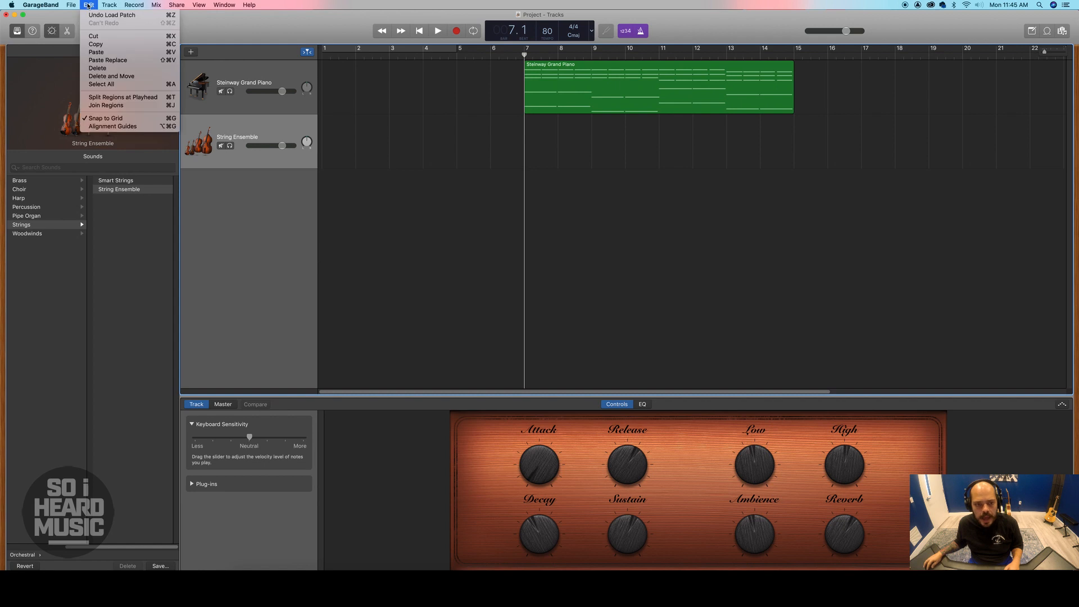
left_click(574, 169)
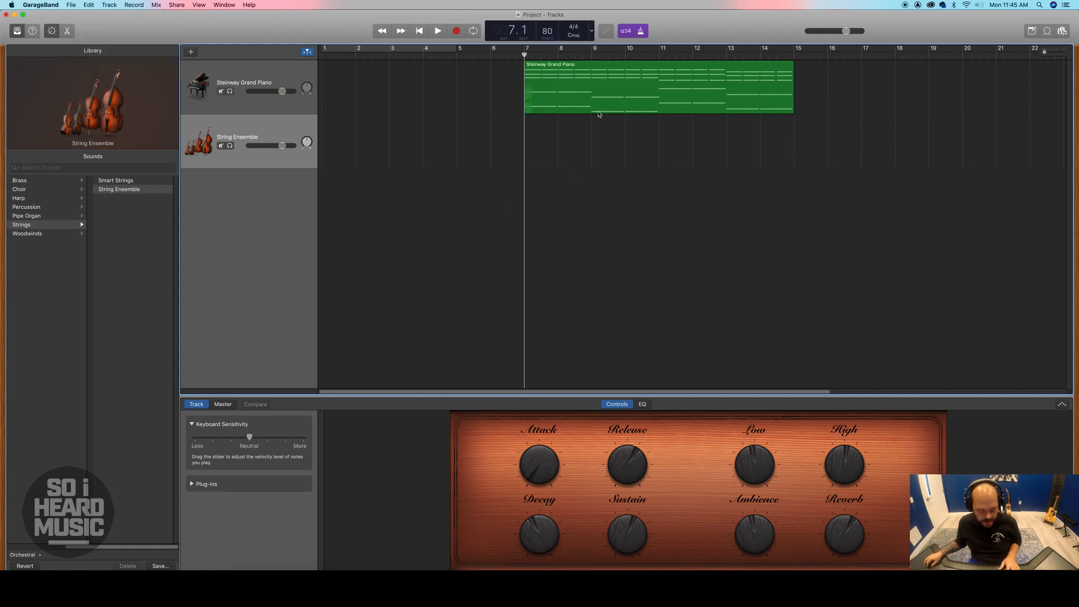
left_click_drag(630, 85, 631, 145)
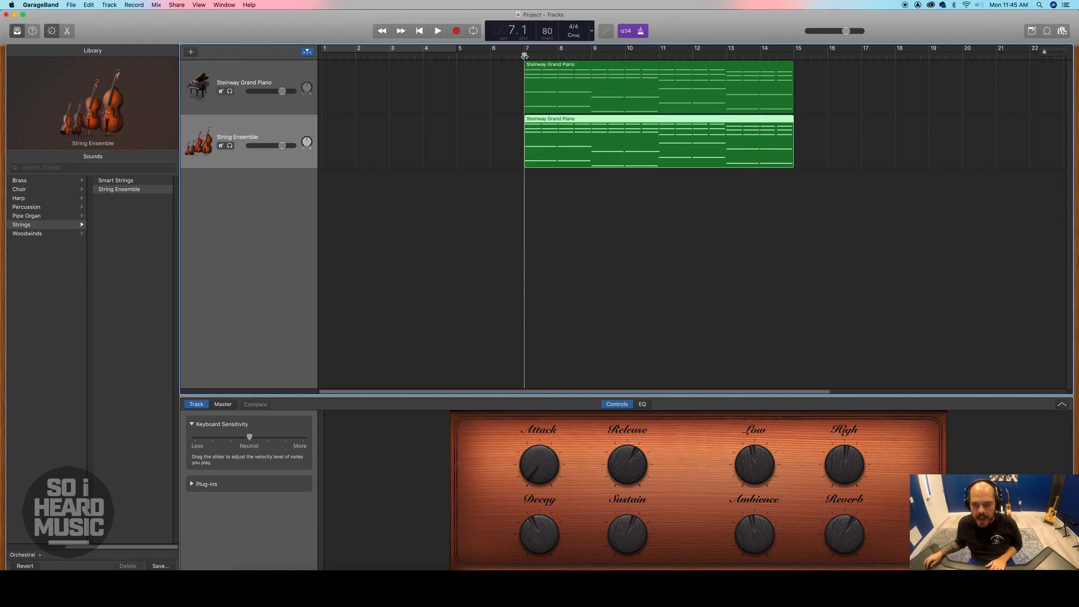
Step: Play the piano and string tracks together from bar 7
mouse_move(524, 56)
left_mouse_down()
mouse_move(489, 54)
mouse_move(524, 54)
left_mouse_up()
key("space")
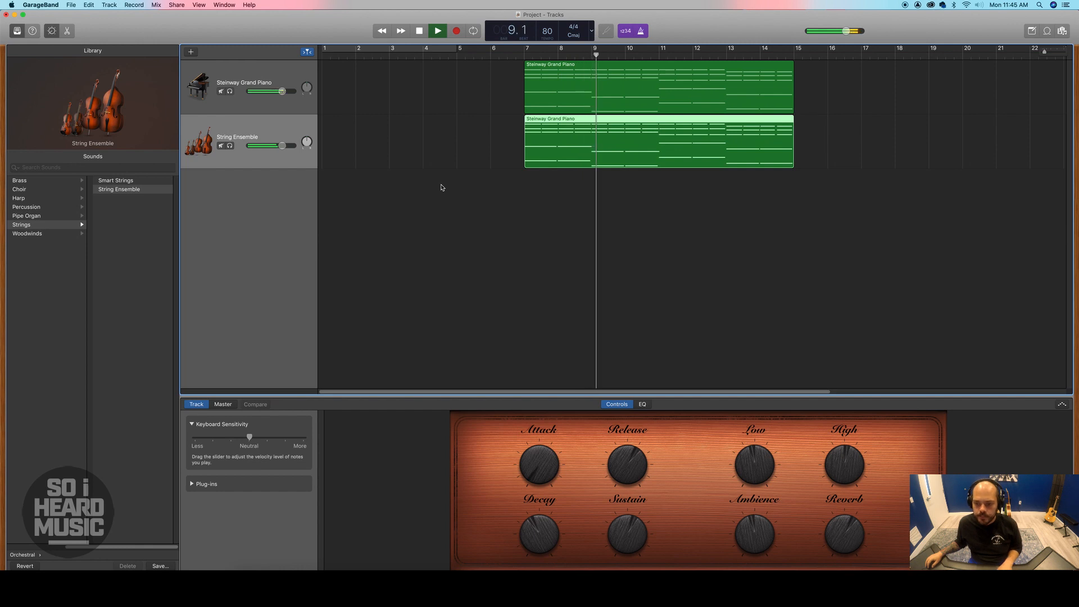
key("space")
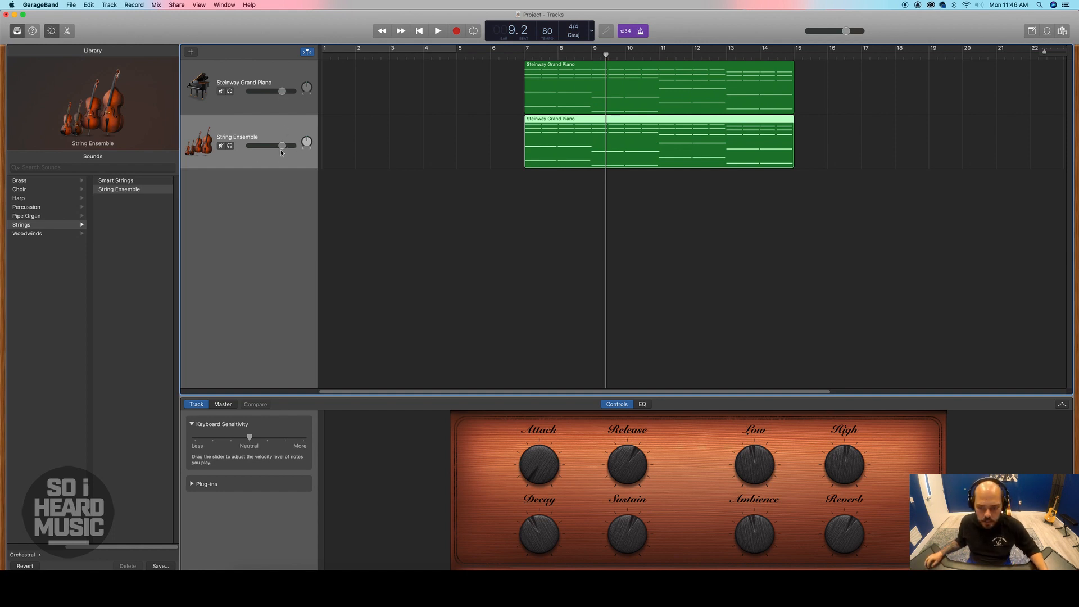
Step: Lower the String Ensemble track's volume and check the balance by playing from bar 7
left_click_drag(283, 147, 239, 149)
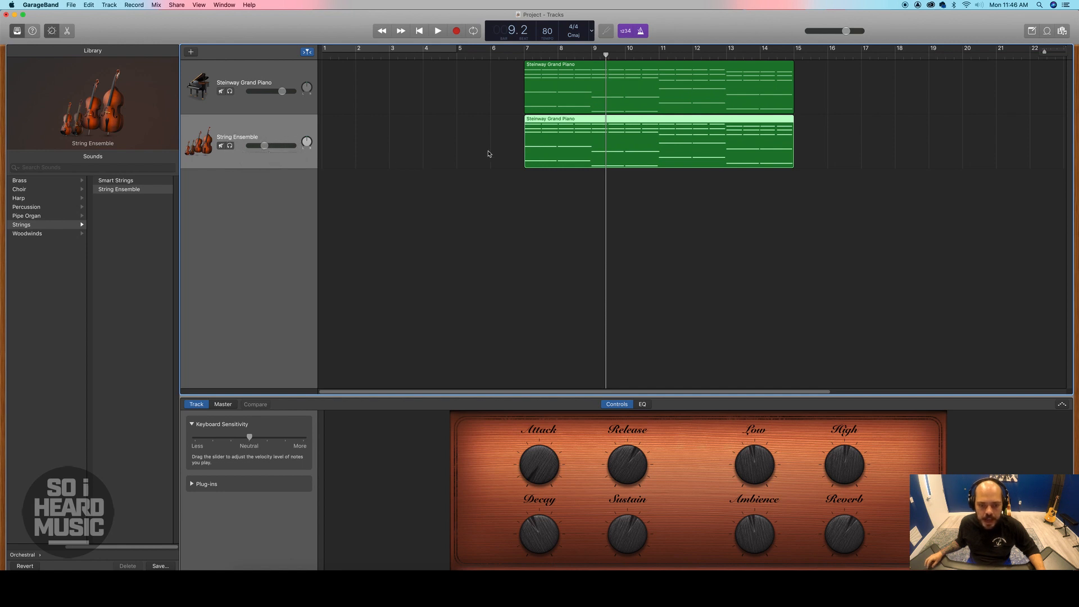
left_click(521, 57)
key("space")
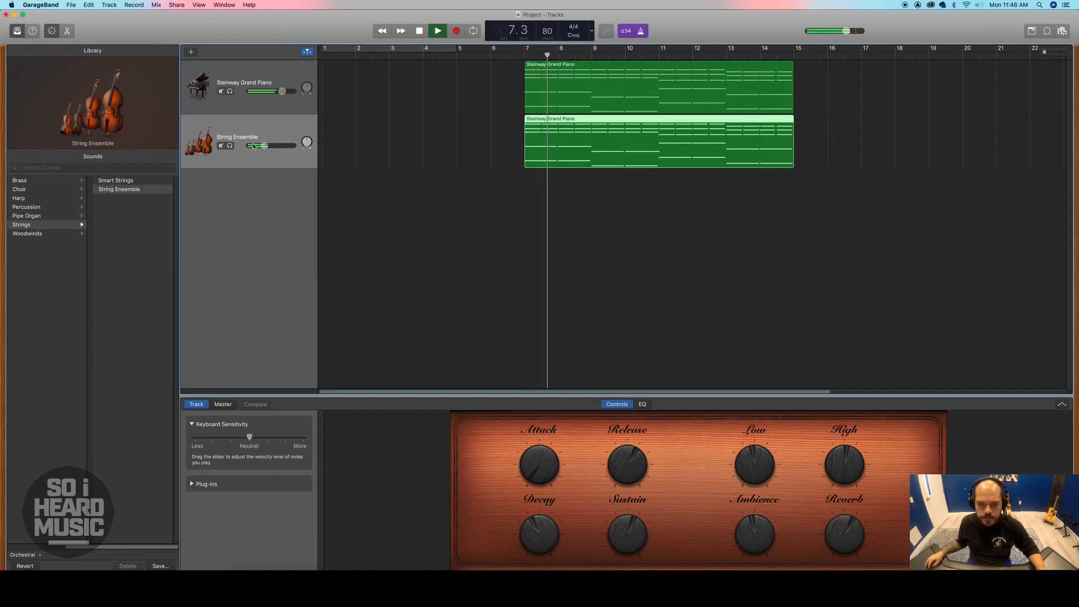
key("space")
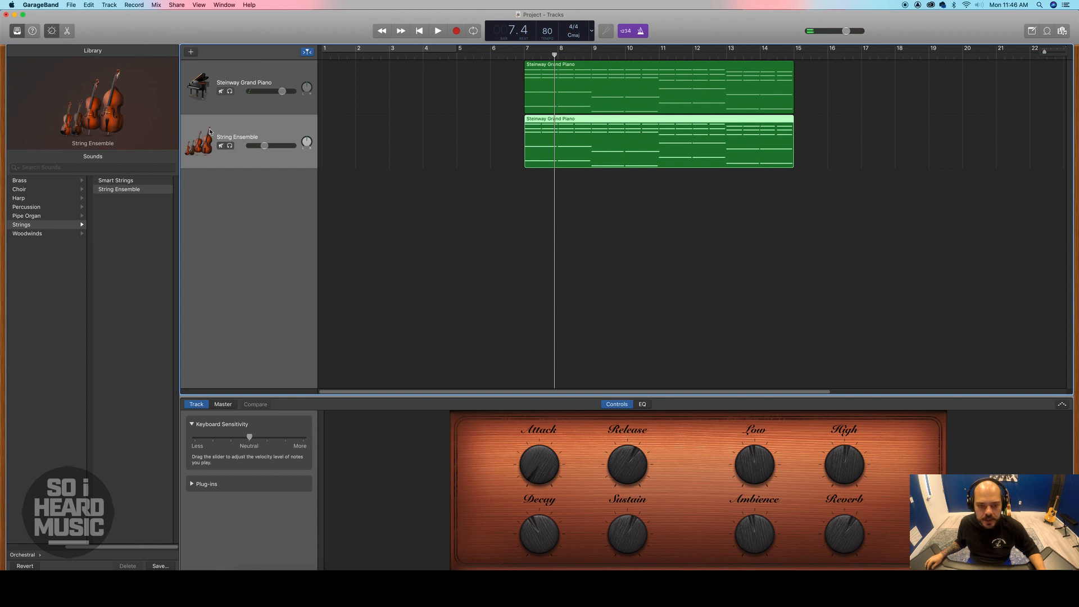
Step: Listen to the strings from bar 7 with the Steinway Grand Piano track muted, and unmute it again
left_click(220, 92)
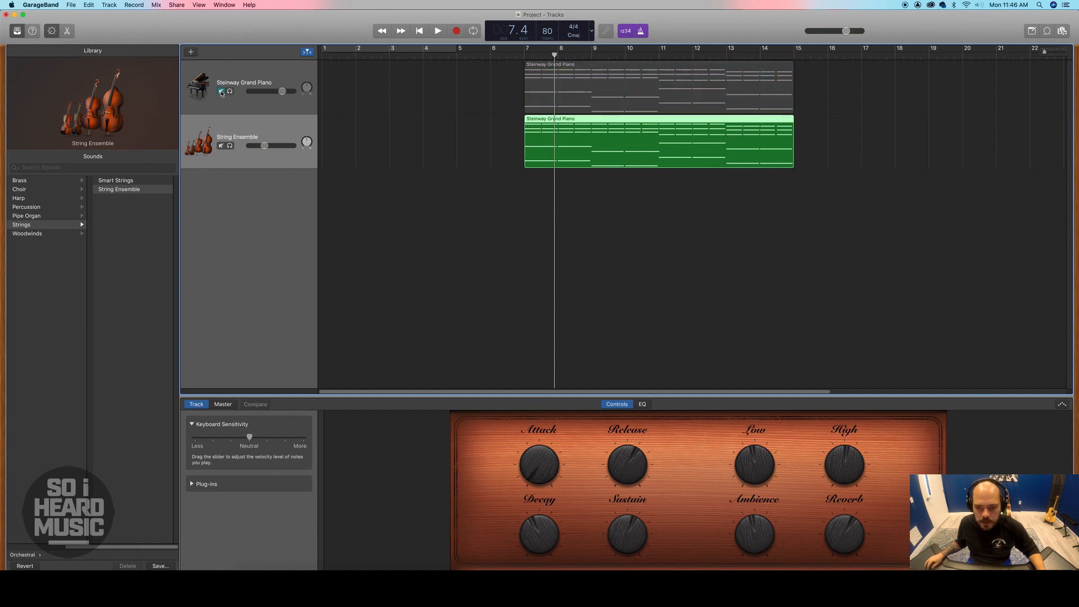
left_click(518, 56)
key("space")
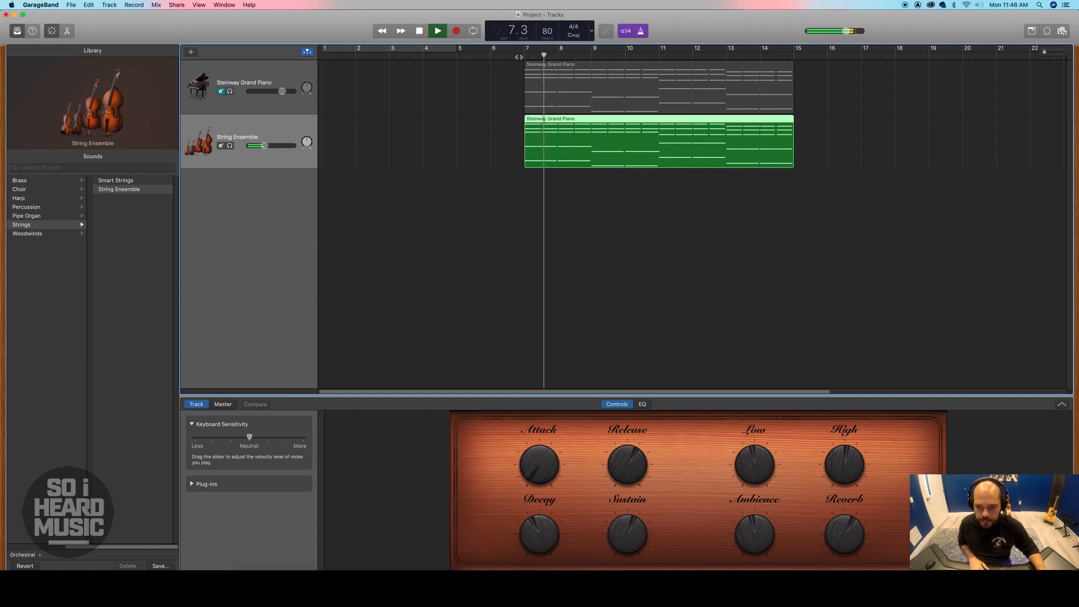
key("space")
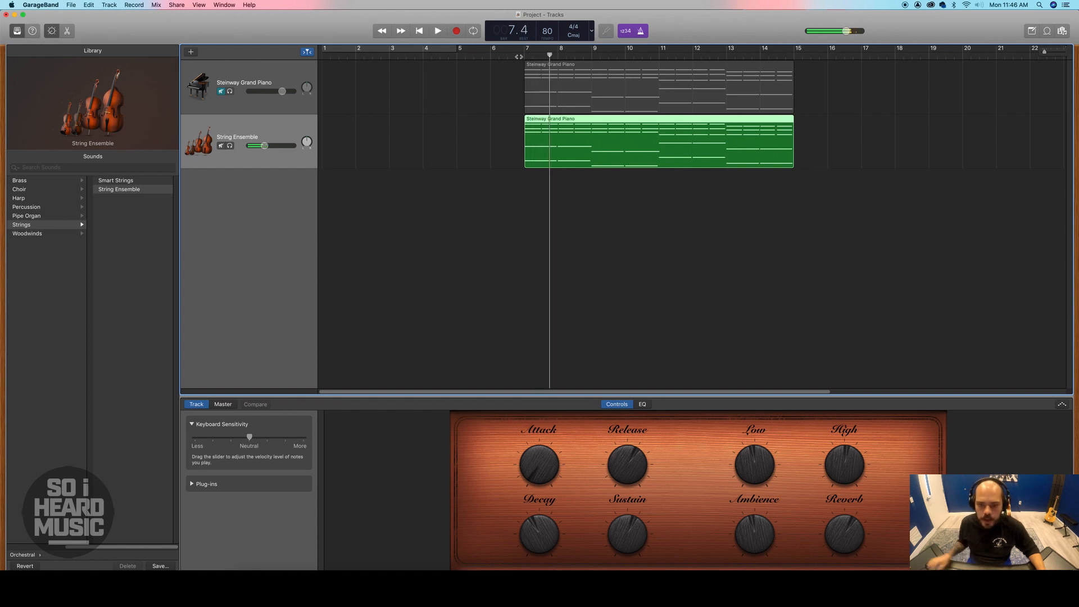
left_click(221, 91)
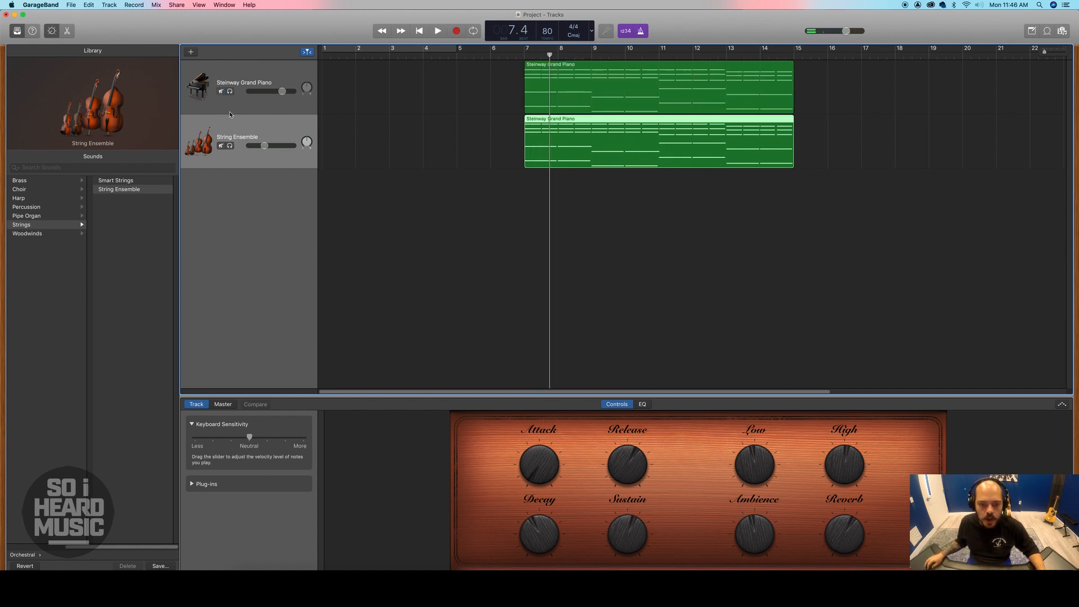
Step: Solo the String Ensemble briefly, listen to the Steinway Grand Piano soloed from bar 7, and switch solo off
left_click(231, 147)
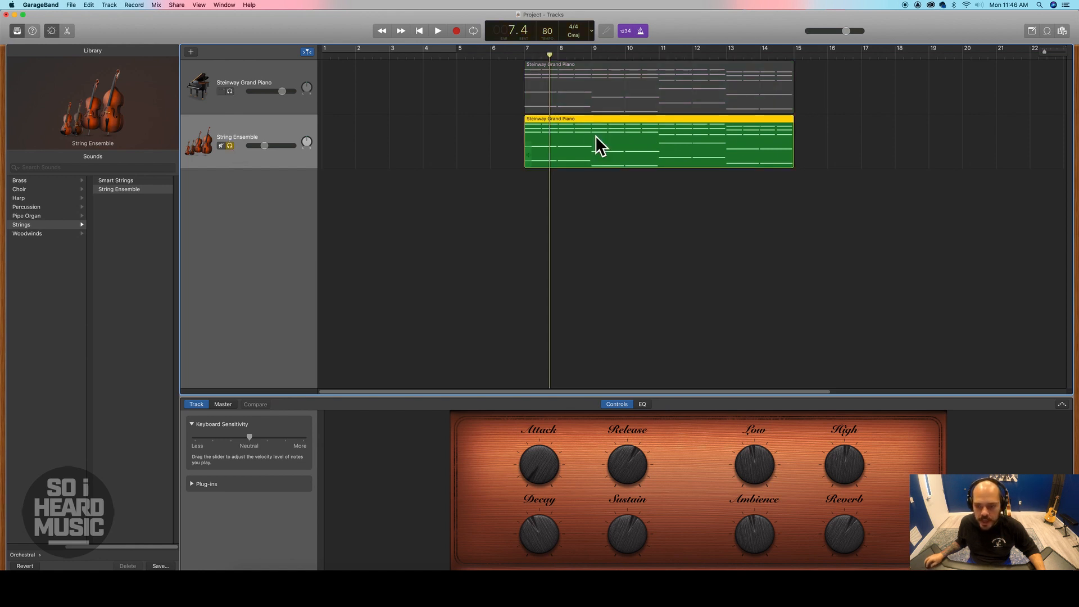
left_click(230, 146)
left_click(229, 91)
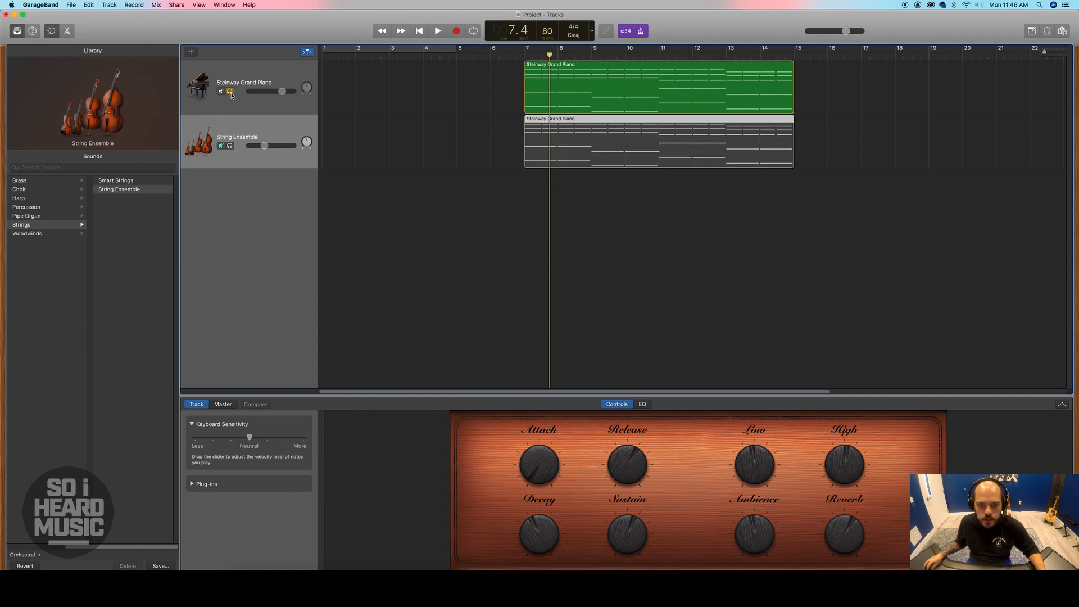
left_click(523, 55)
key("space")
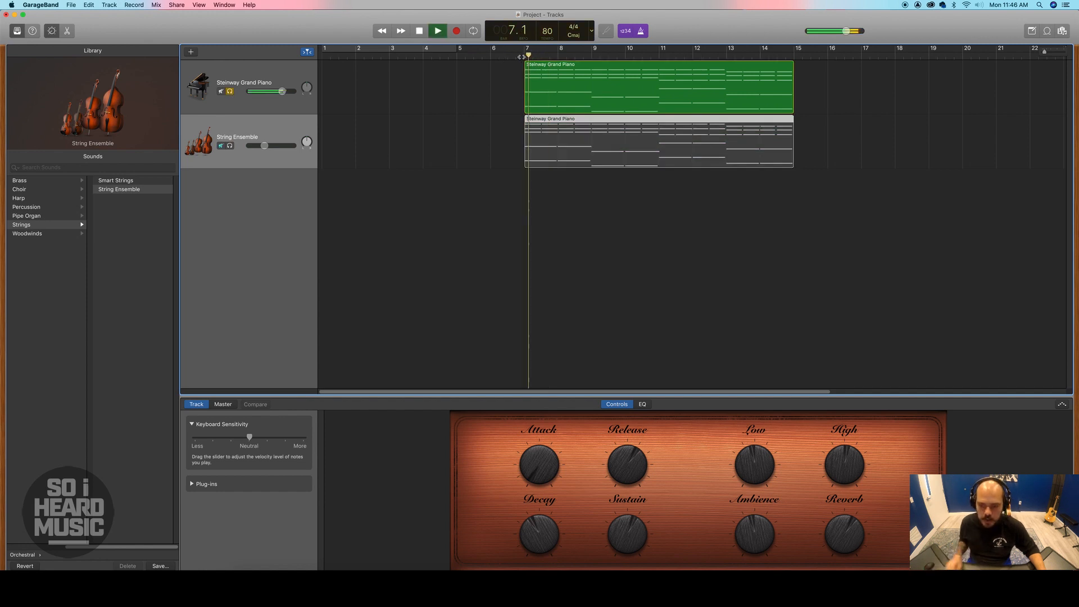
key("space")
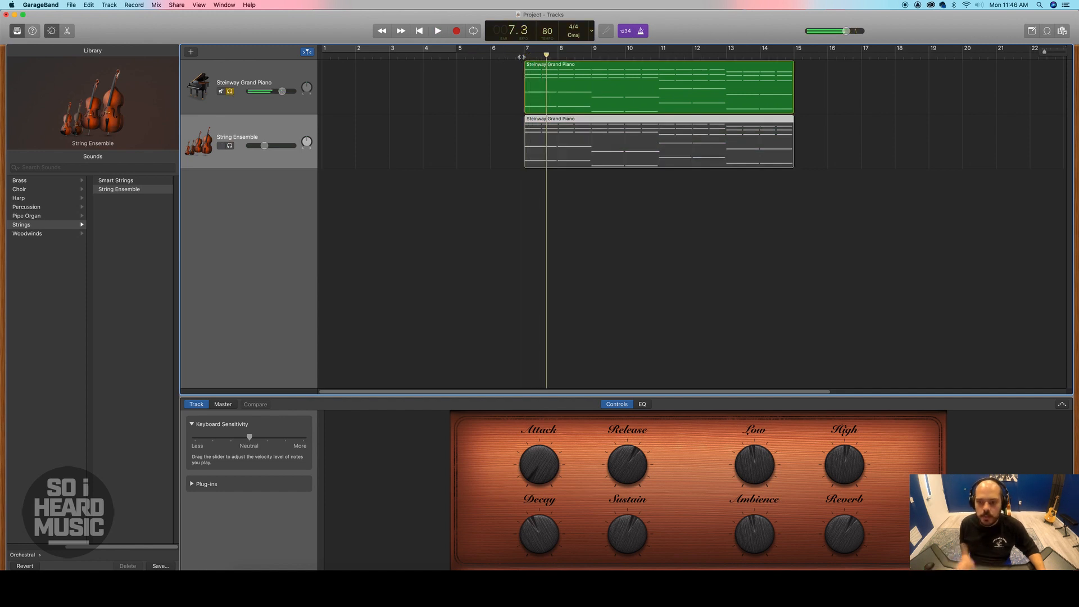
left_click(230, 92)
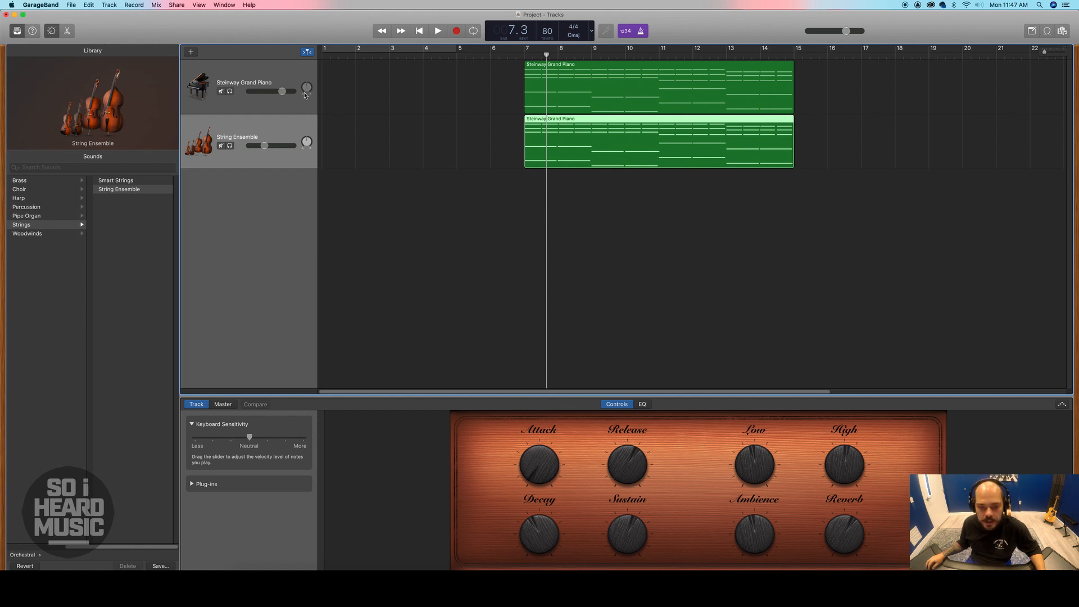
Step: Pan the Steinway Grand Piano track to the right
left_click_drag(307, 87, 320, 73)
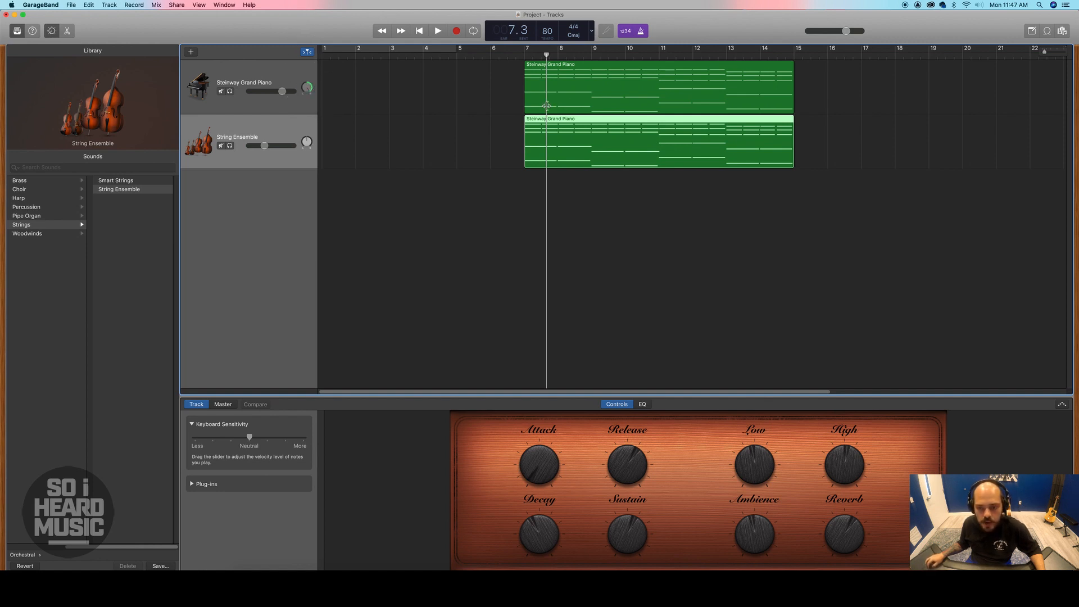
Step: Pan the Steinway Grand Piano left and the String Ensemble right, and listen to the stereo spread from just before bar 7
mouse_move(306, 101)
left_mouse_down()
mouse_move(299, 127)
mouse_move(313, 158)
mouse_move(307, 88)
mouse_move(308, 100)
left_mouse_up()
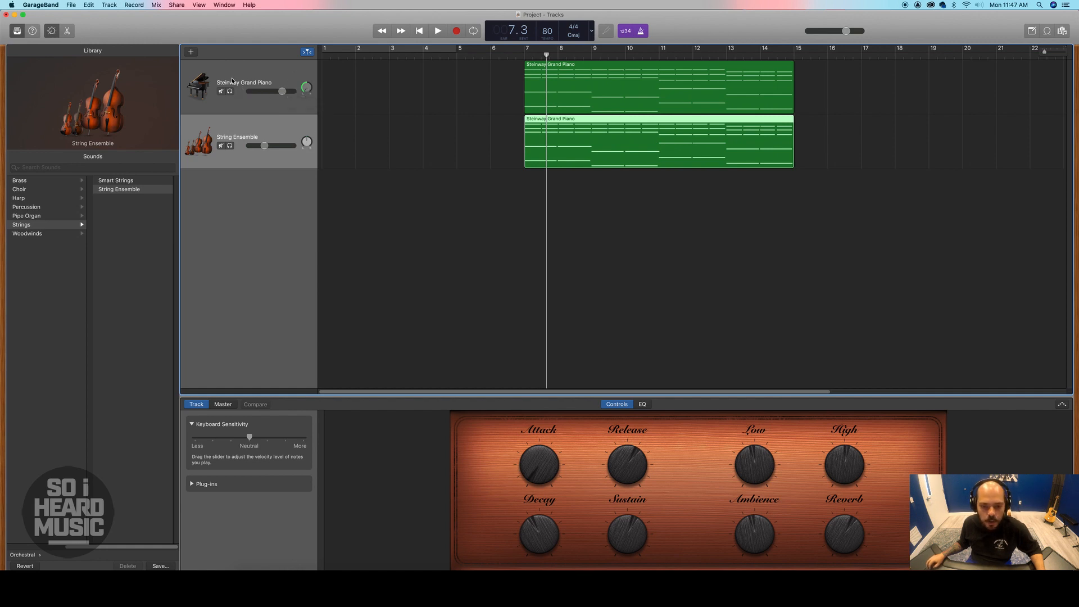
mouse_move(307, 142)
left_mouse_down()
mouse_move(320, 65)
mouse_move(314, 148)
left_mouse_up()
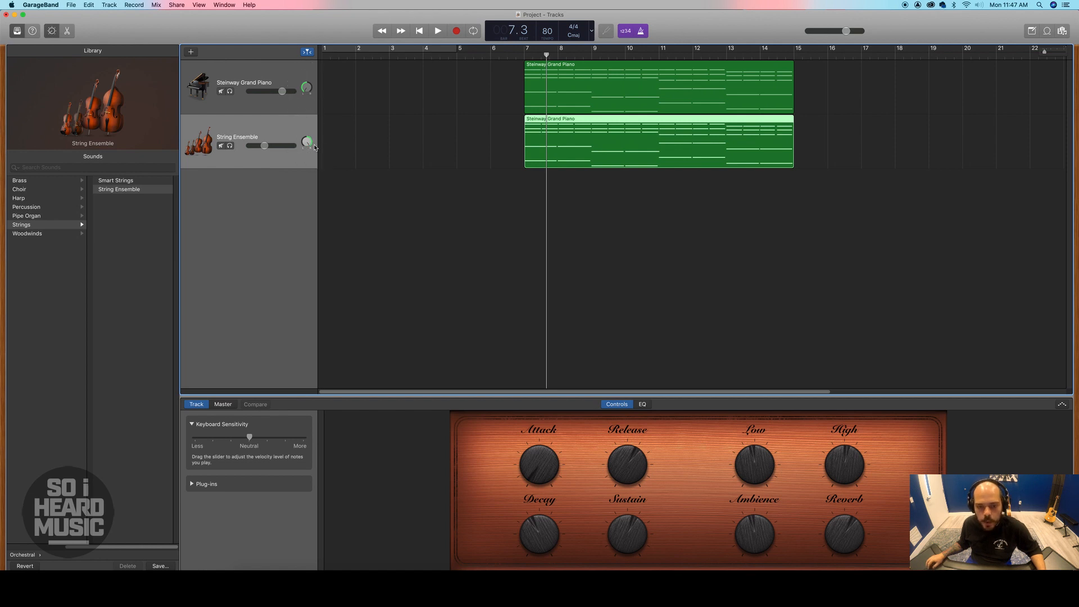
left_click(516, 54)
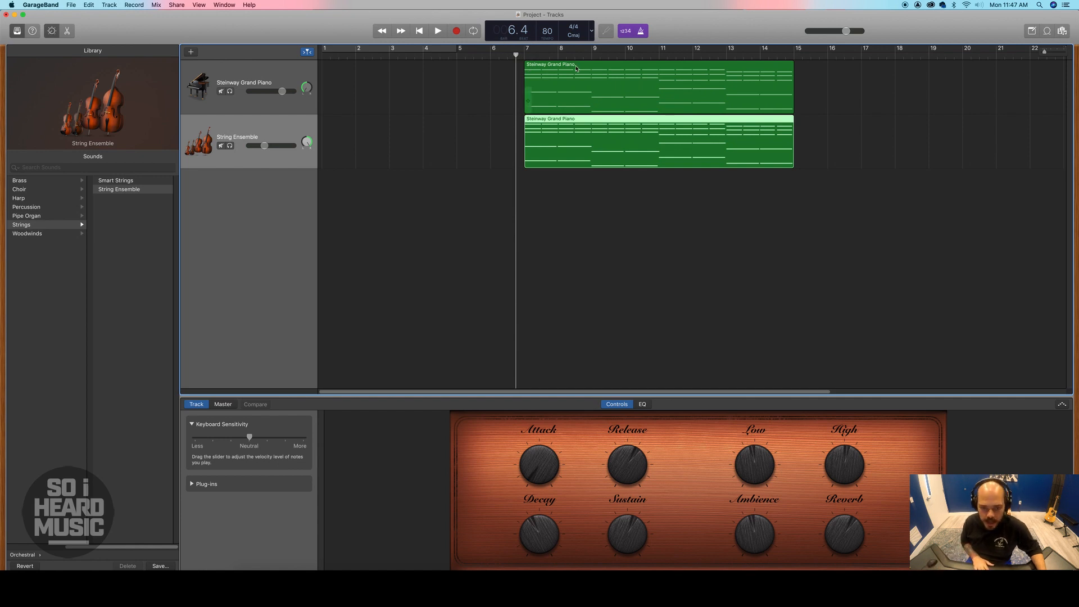
key("space")
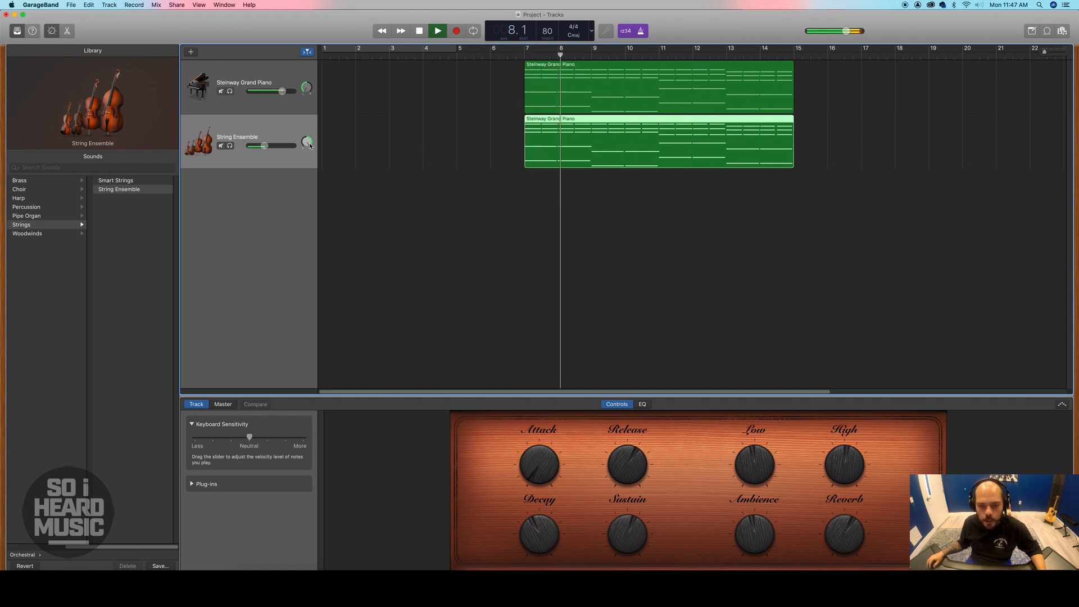
left_click(249, 79)
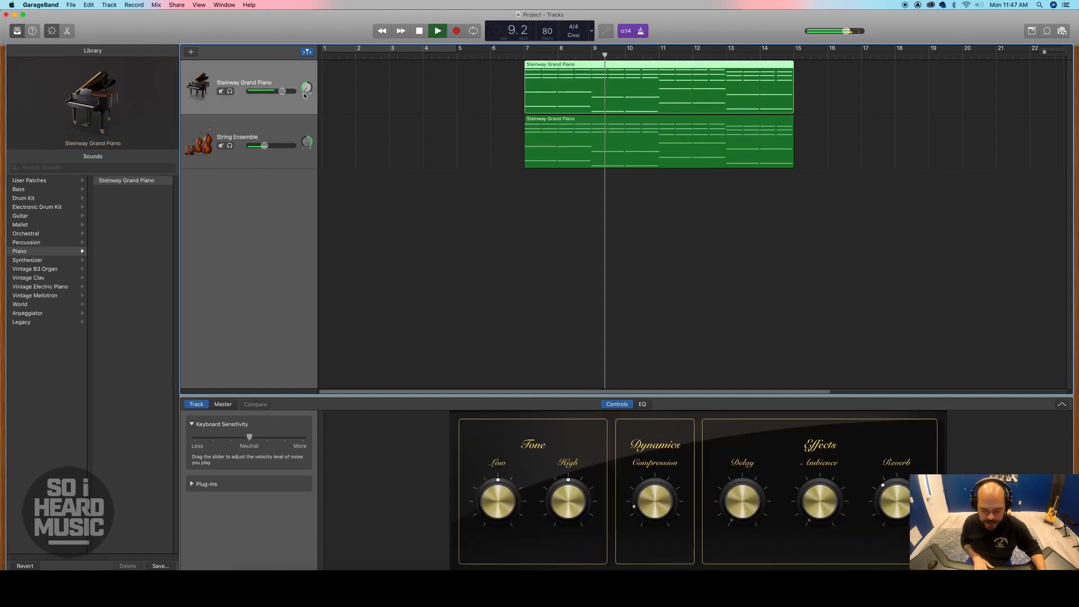
key("space")
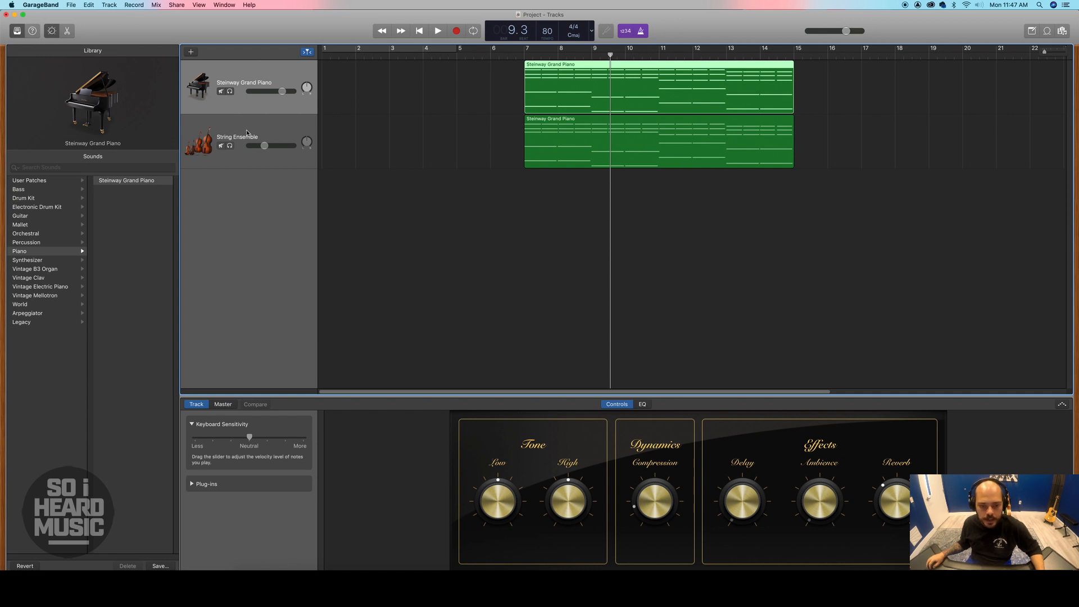
Step: Return the panning of the Steinway Grand Piano and String Ensemble tracks to center
left_click(247, 133)
left_click_drag(310, 86, 304, 64)
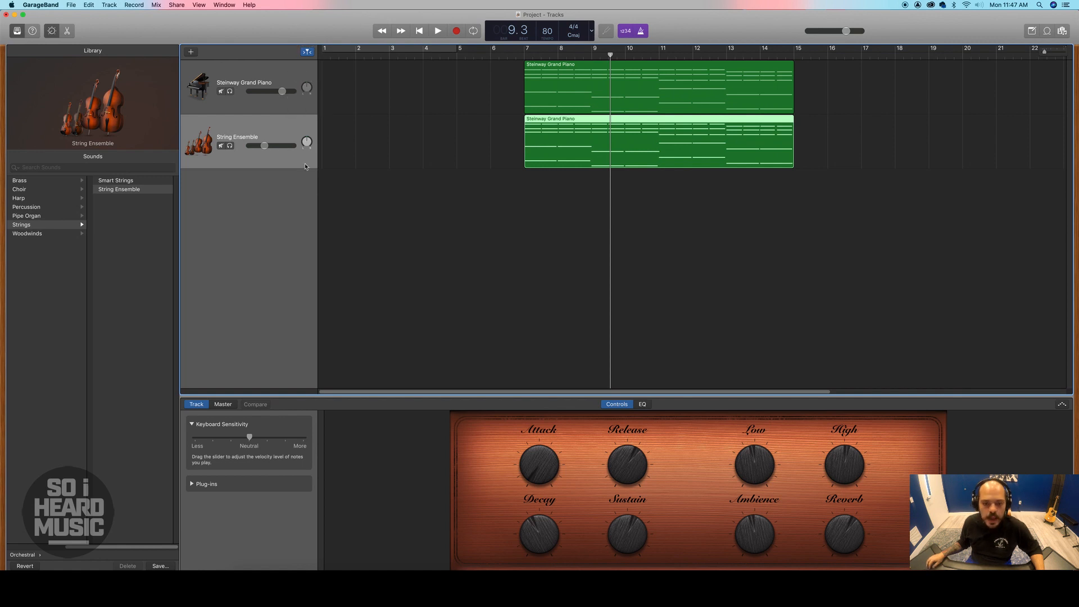
left_click(271, 92)
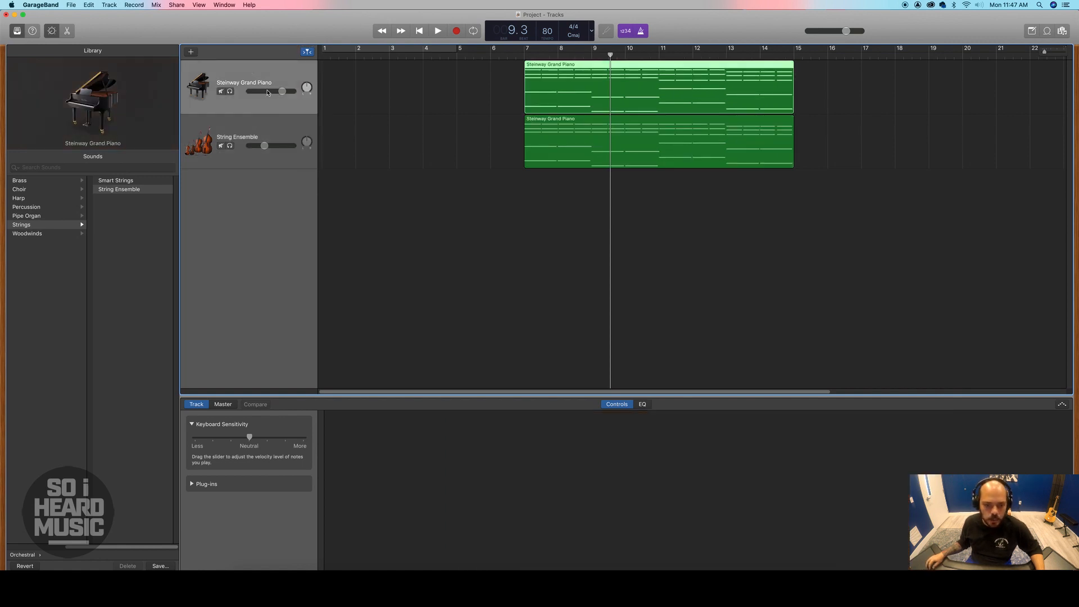
left_click(278, 133)
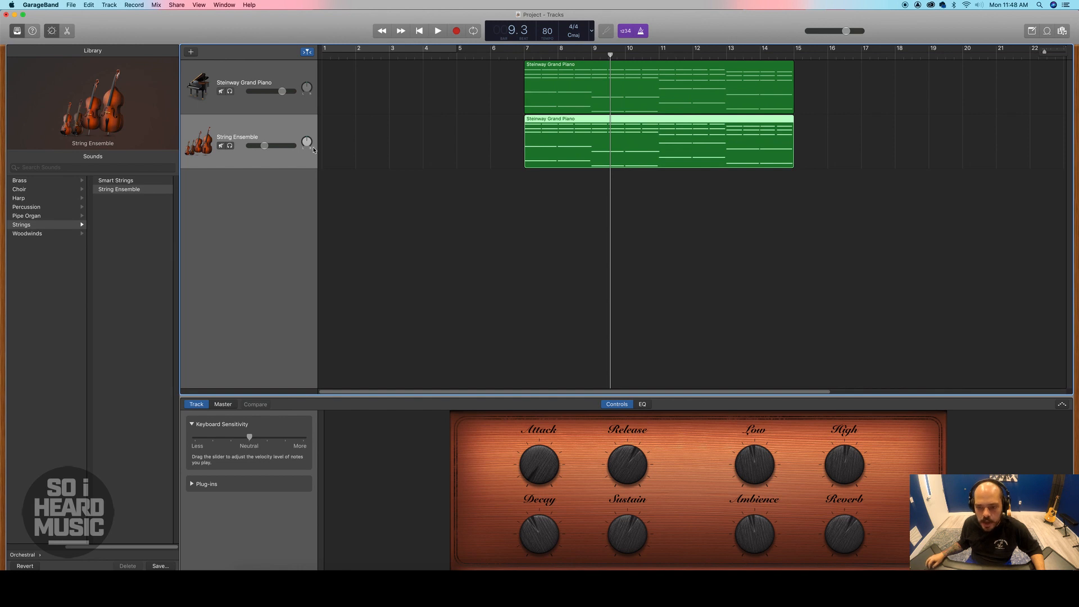
Step: Copy the twelve upper chord notes of bars 13 and 14 in the String Ensemble region from G2 up to A3, and play them
double_click(642, 156)
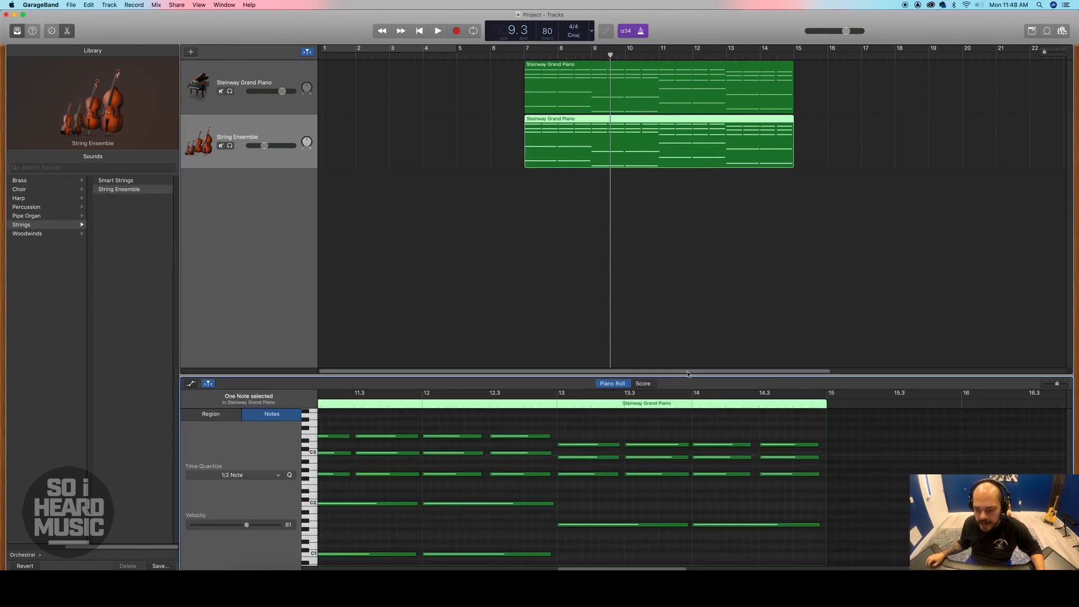
left_click_drag(684, 373, 680, 135)
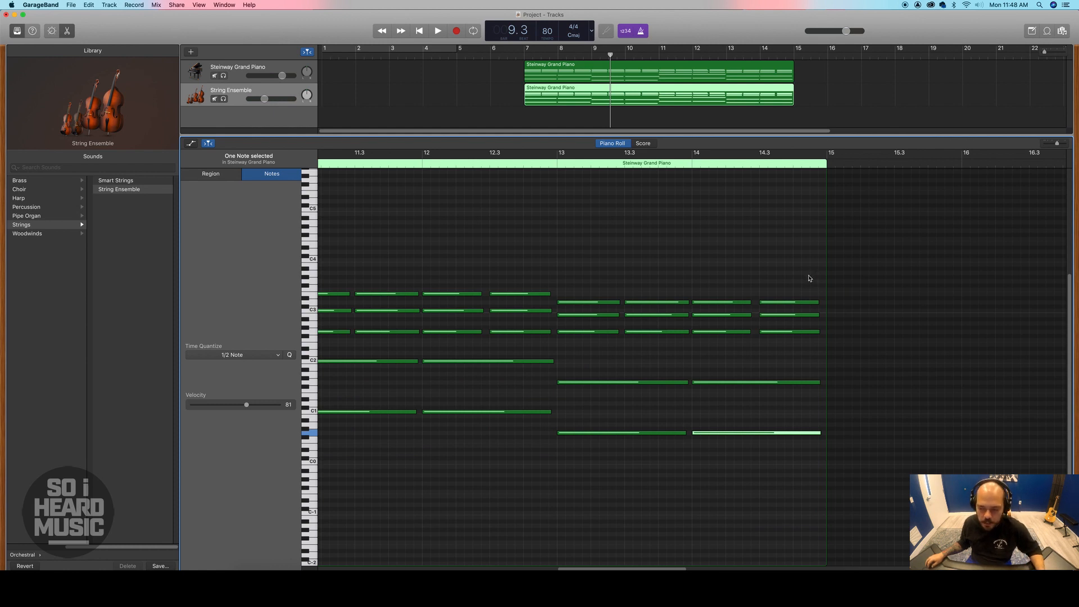
left_click(577, 281)
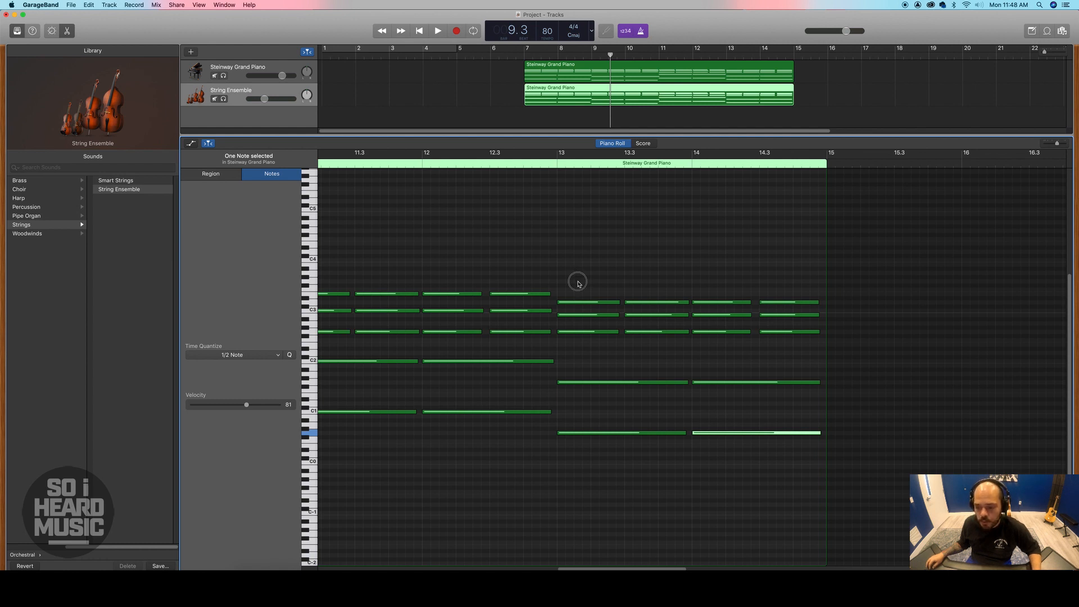
left_click_drag(588, 292, 793, 345)
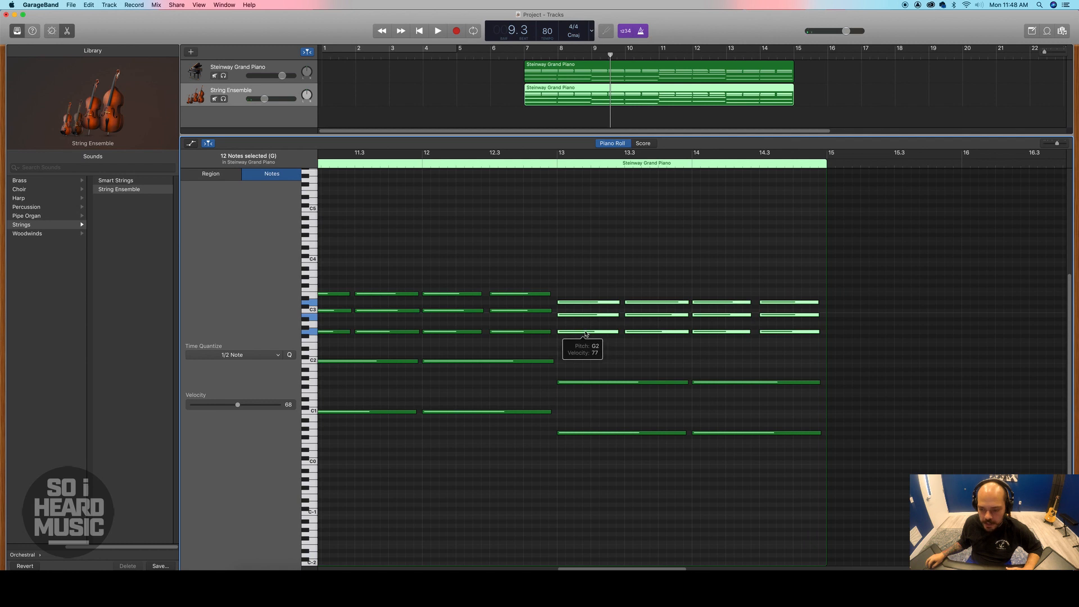
left_click_drag(582, 336, 581, 274)
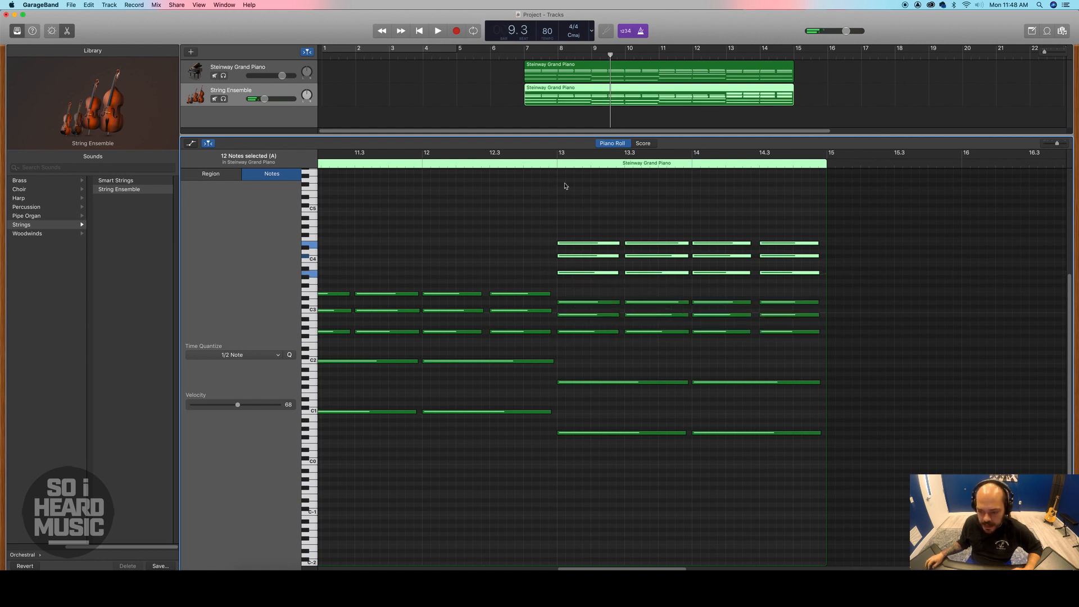
left_click(554, 160)
key("space")
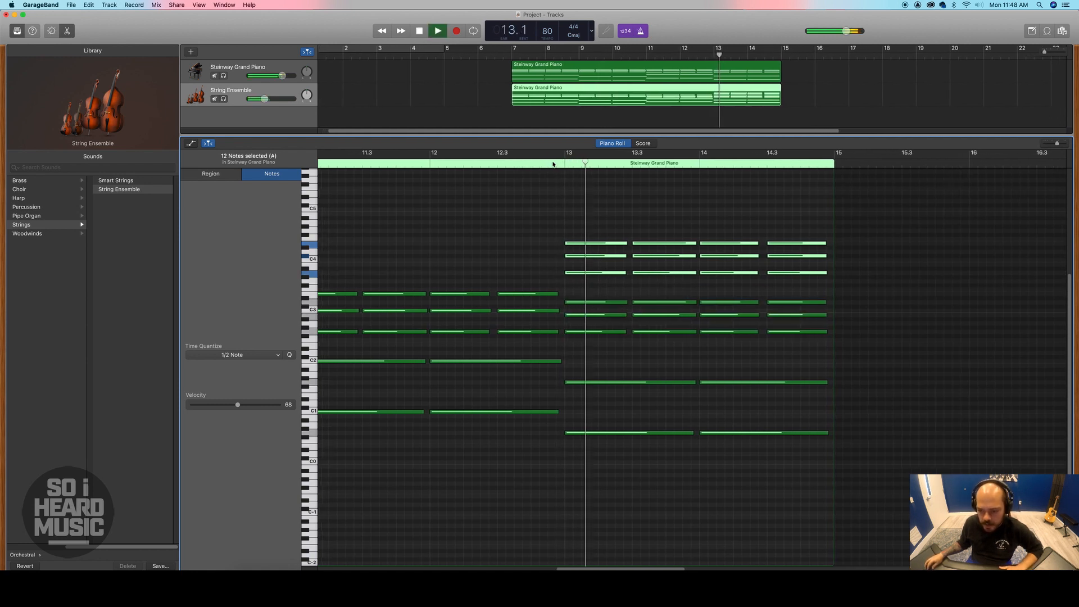
Step: Delete the twelve copied high notes from the String Ensemble region and shrink the note editor
left_click_drag(578, 217, 830, 286)
key("Delete")
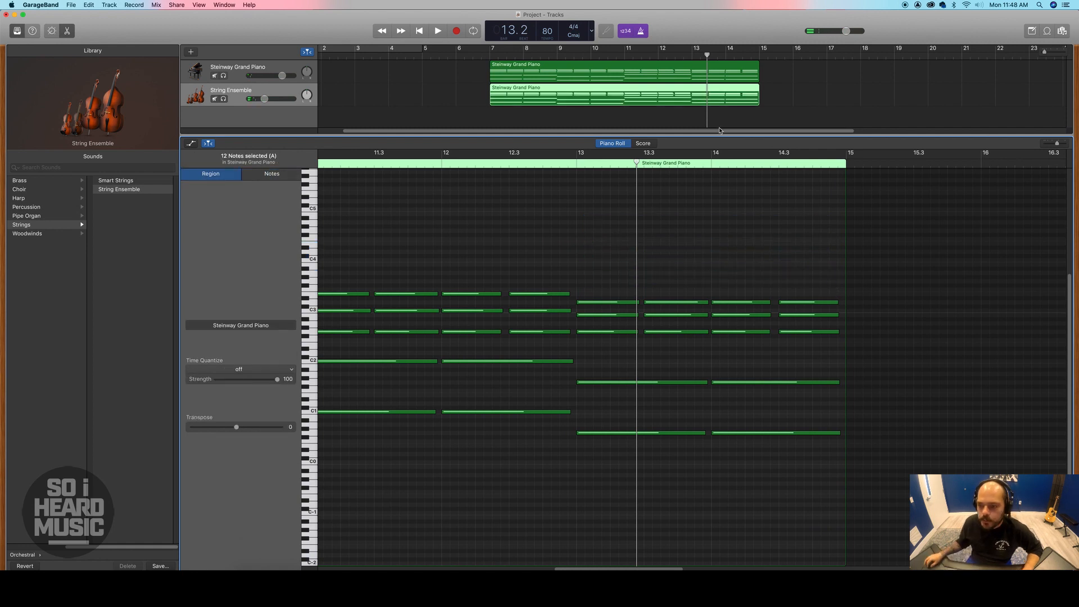
left_click_drag(719, 131, 720, 366)
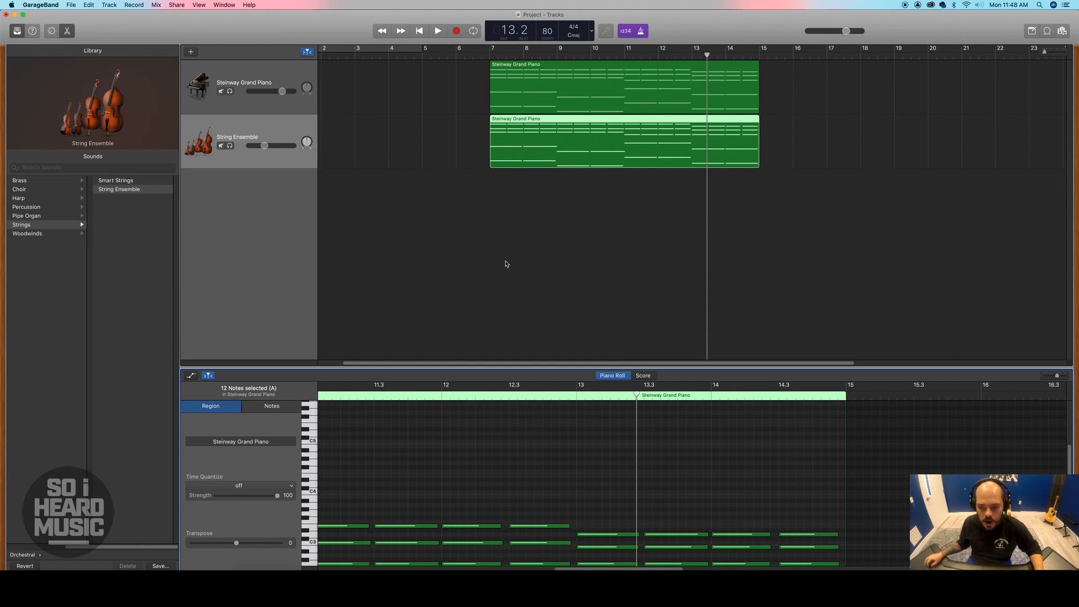
Step: Add a guitar or bass audio track that takes its signal from Input 2
left_click(245, 128)
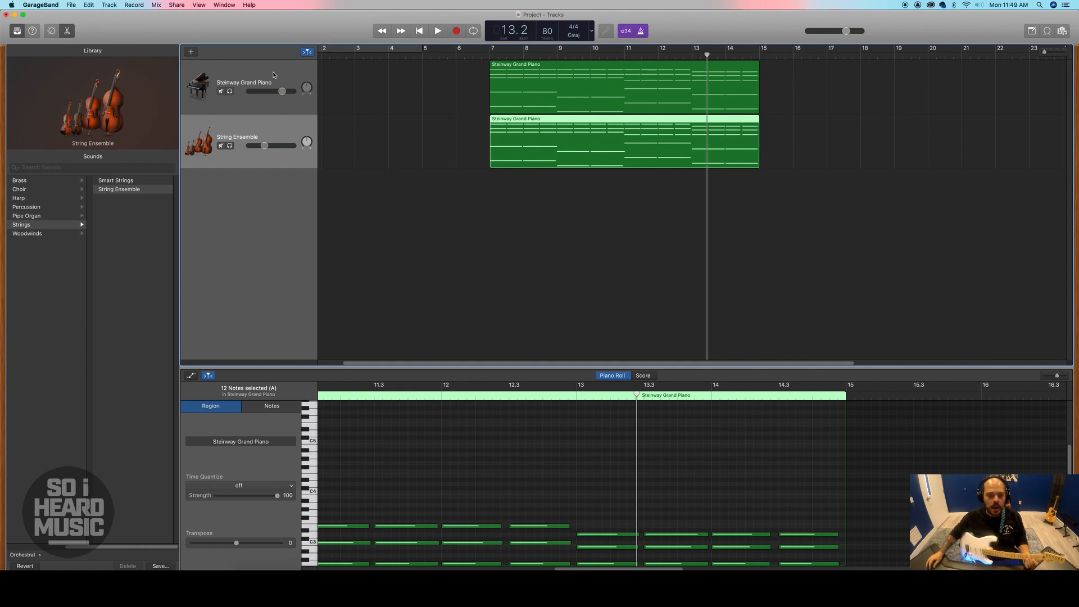
left_click(112, 6)
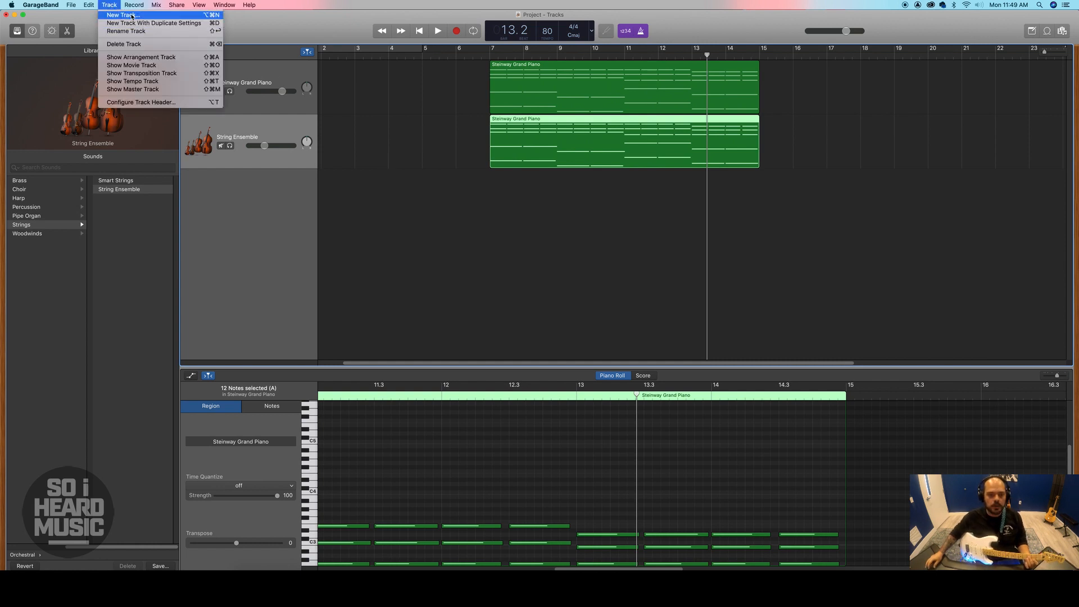
left_click(132, 16)
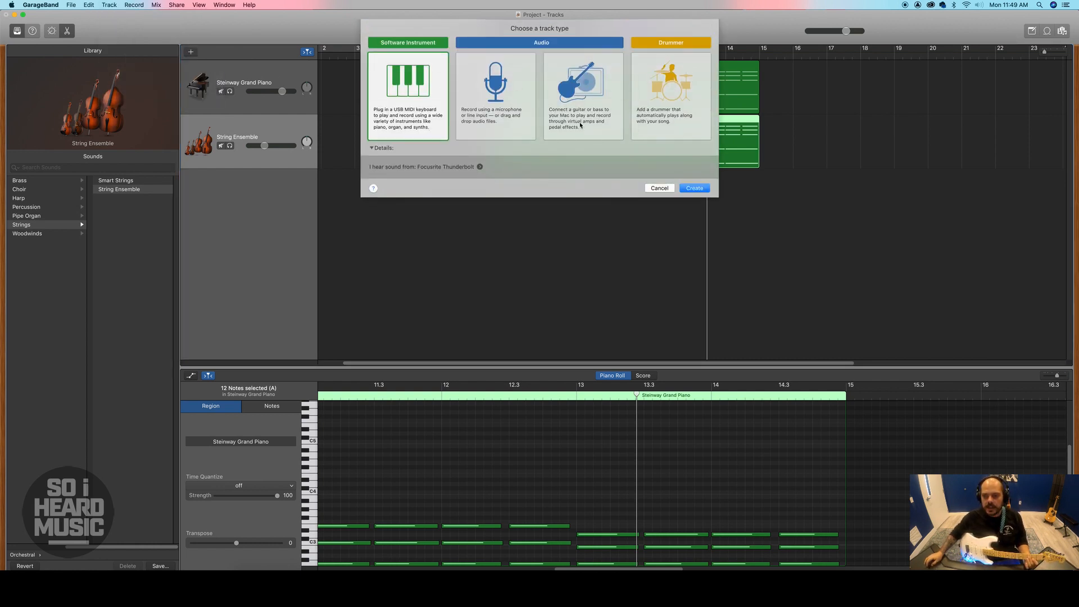
left_click(582, 92)
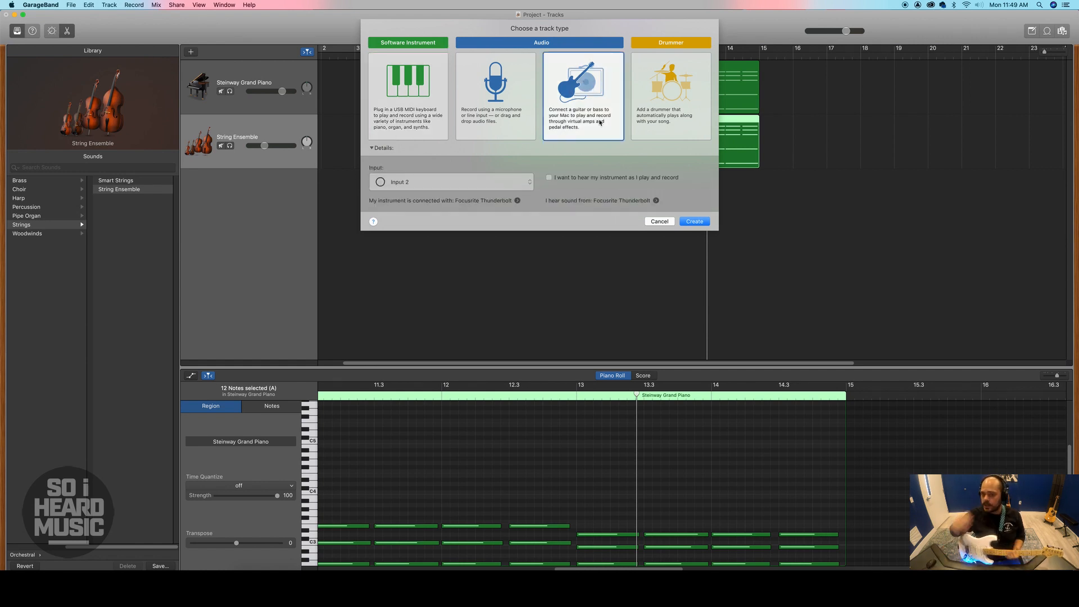
left_click(421, 183)
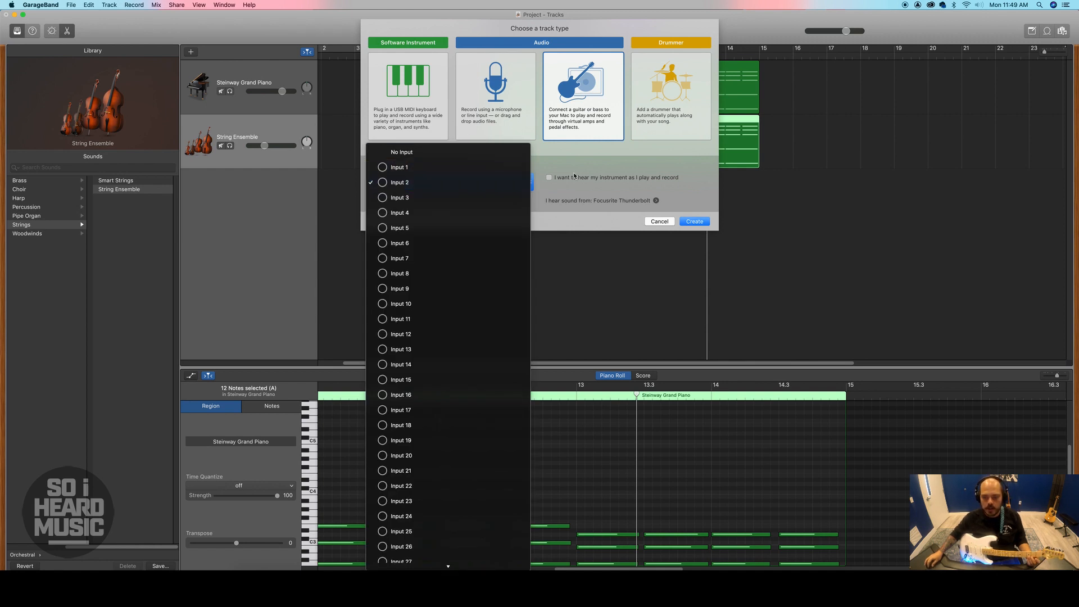
left_click(426, 185)
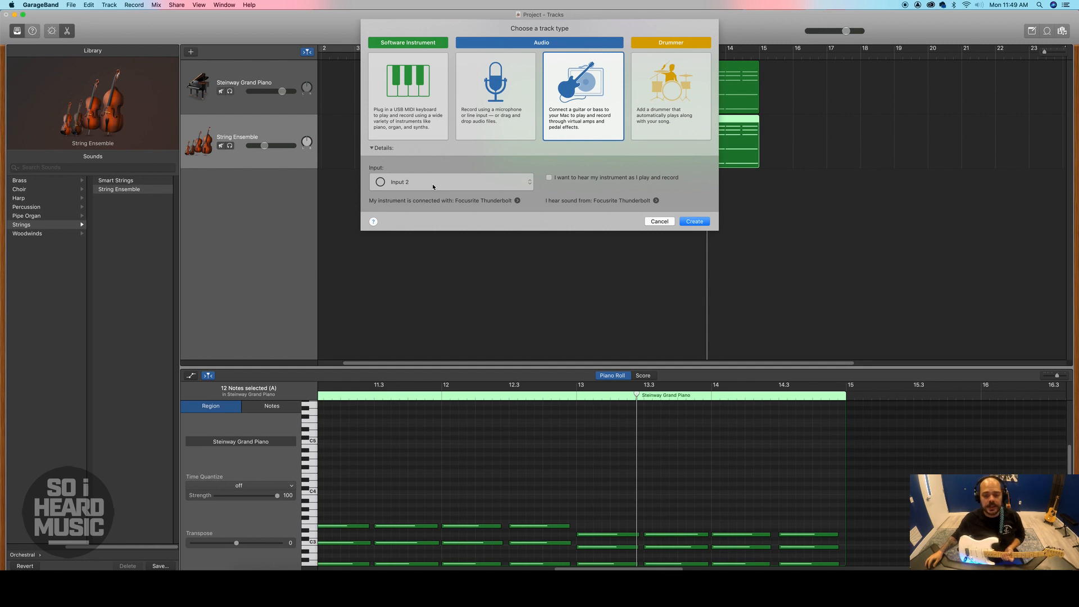
left_click(433, 186)
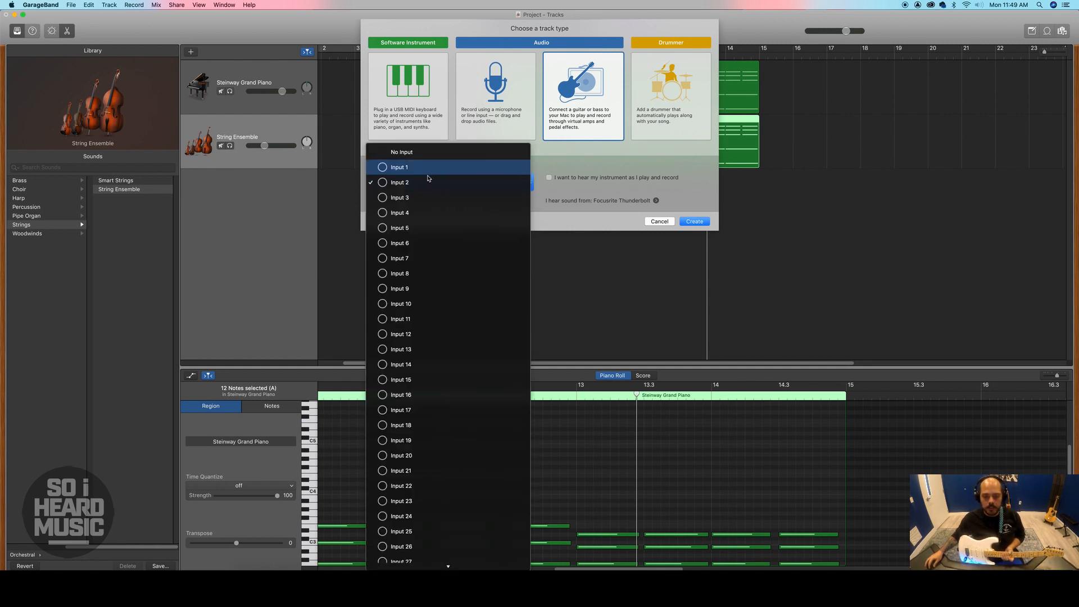
scroll(442, 441, "down", 3)
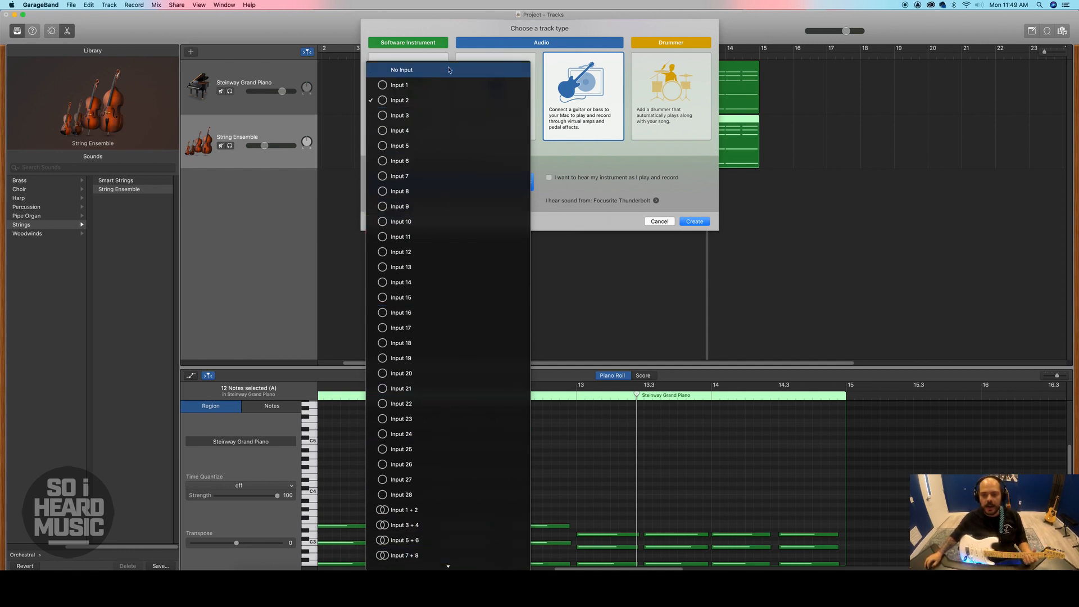
left_click(402, 101)
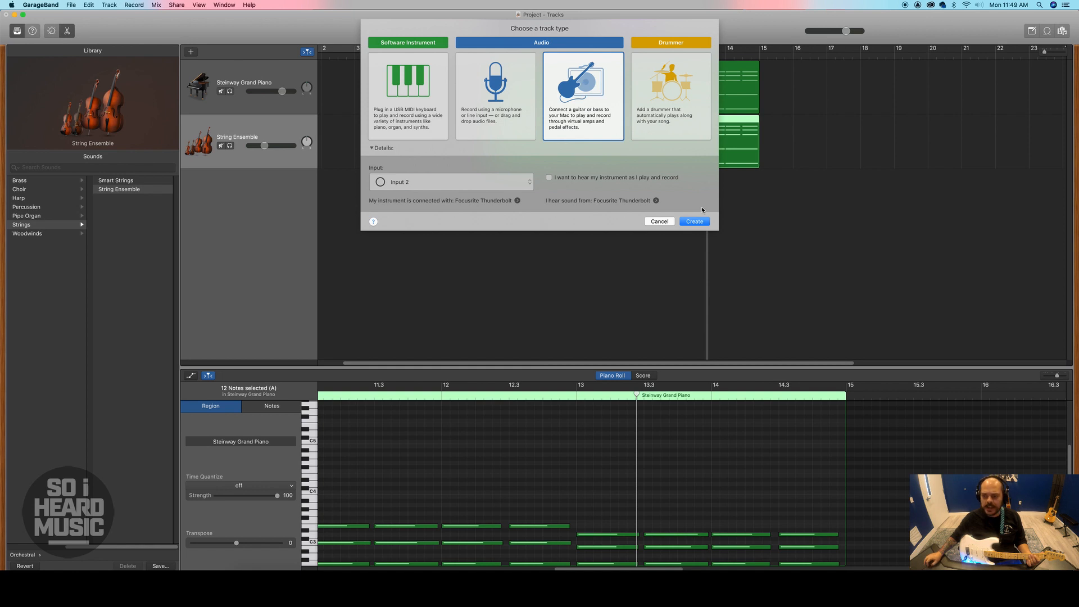
left_click(695, 223)
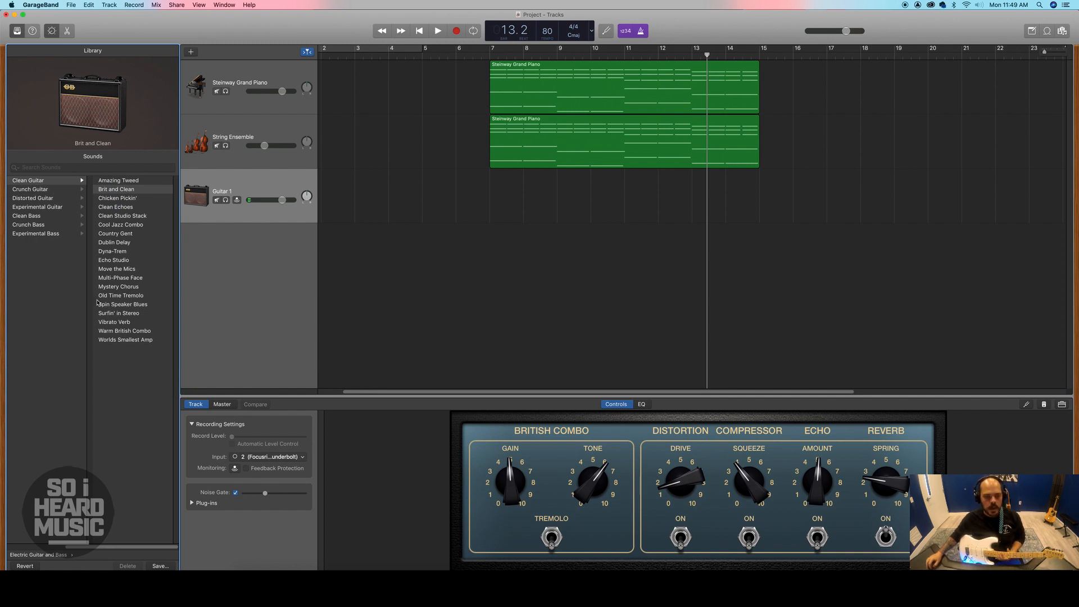
Step: Give the guitar track the Amazing Tweed clean sound with input monitoring on, comparing it with Clean Studio Stack
left_click(119, 180)
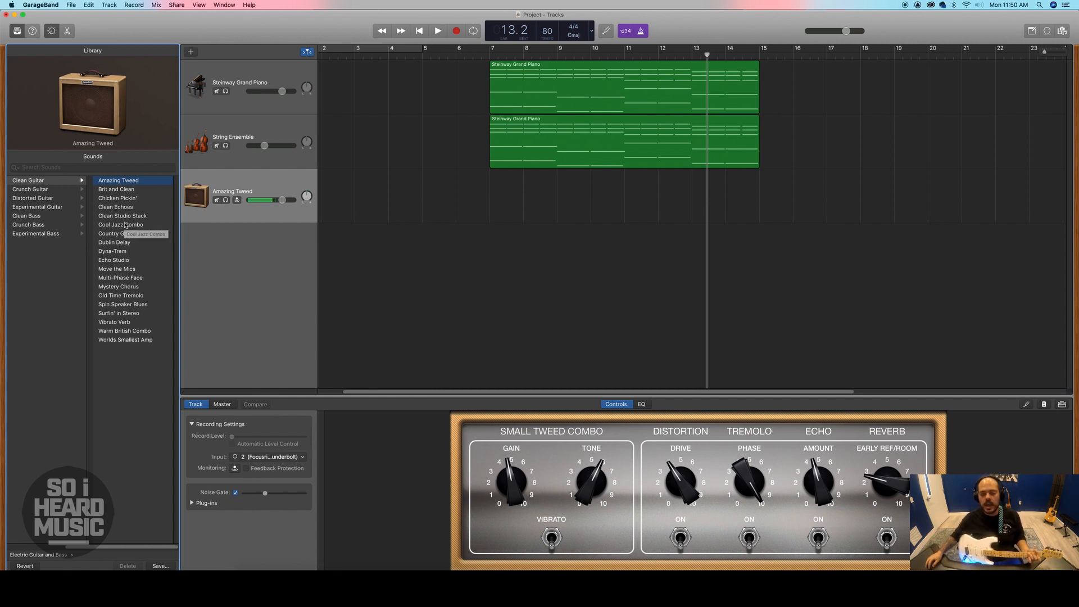
left_click(237, 201)
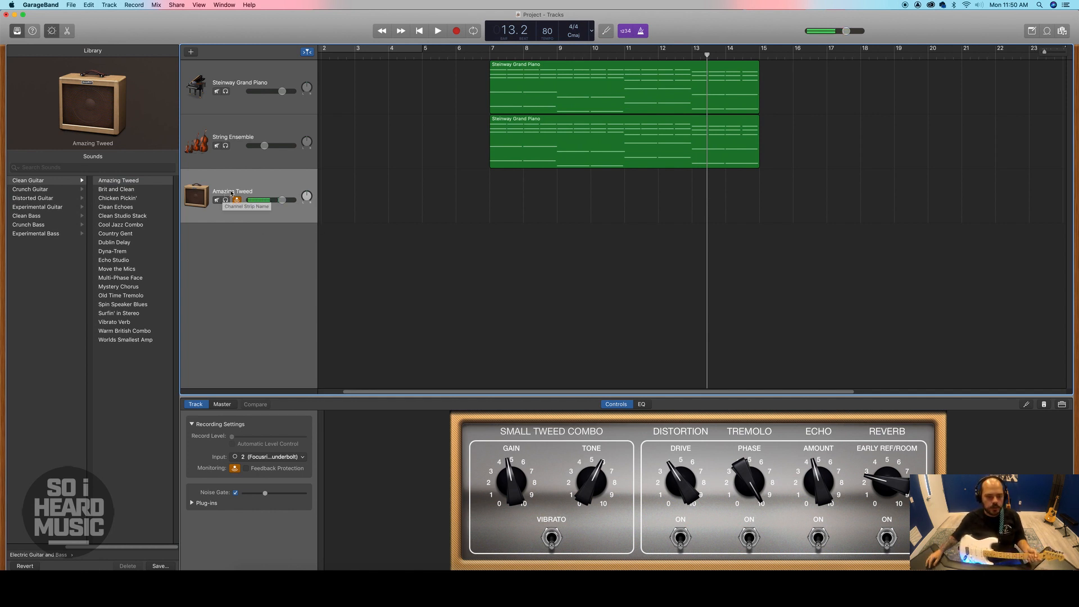
left_click(133, 217)
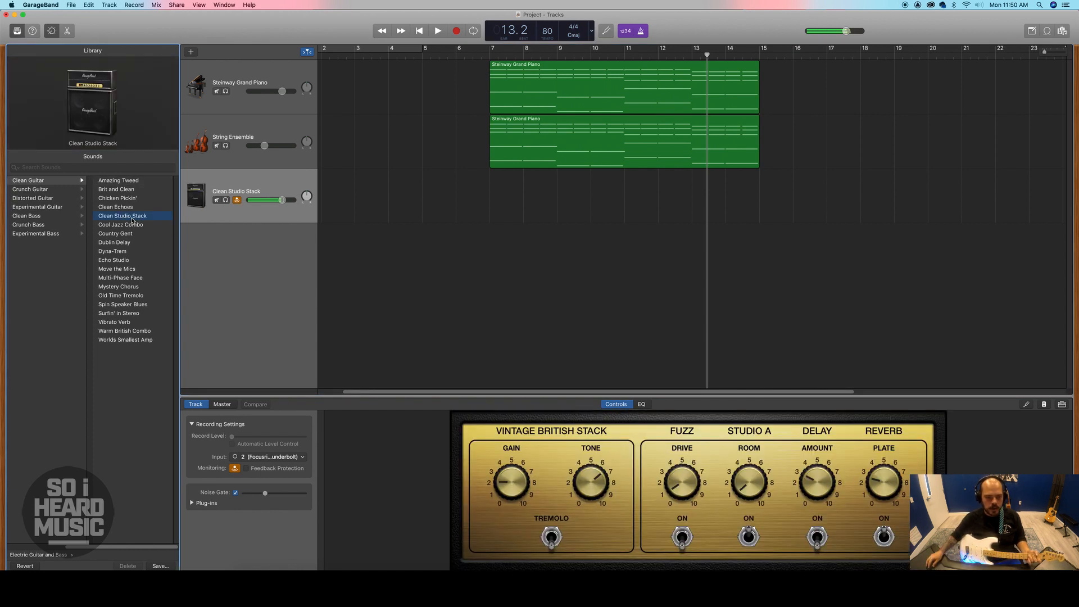
left_click(134, 180)
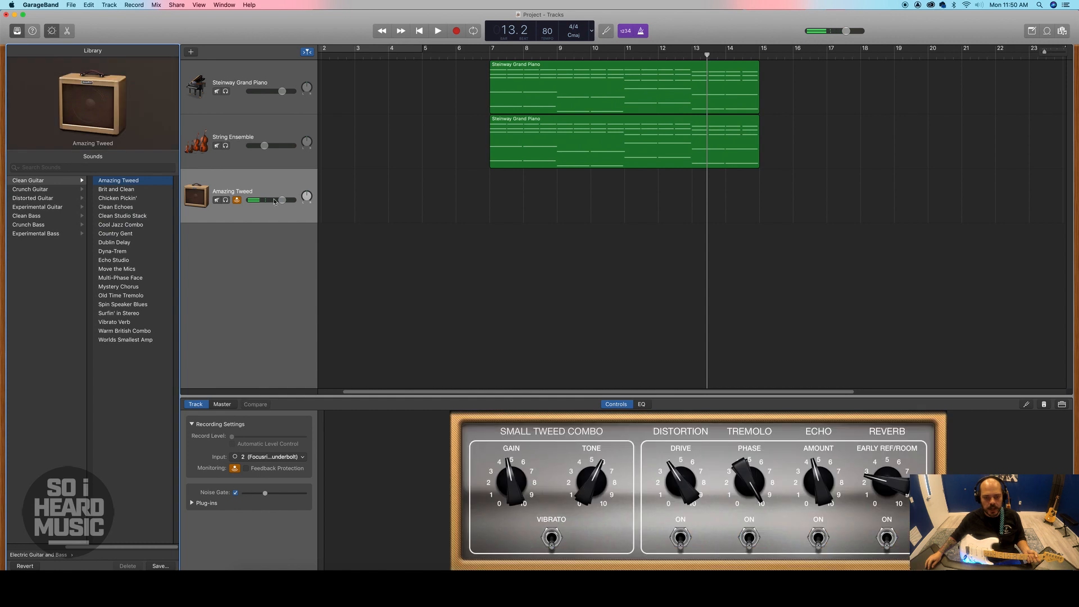
Step: Lower the Amazing Tweed track's volume to about -4.3 dB
left_click_drag(278, 199, 262, 203)
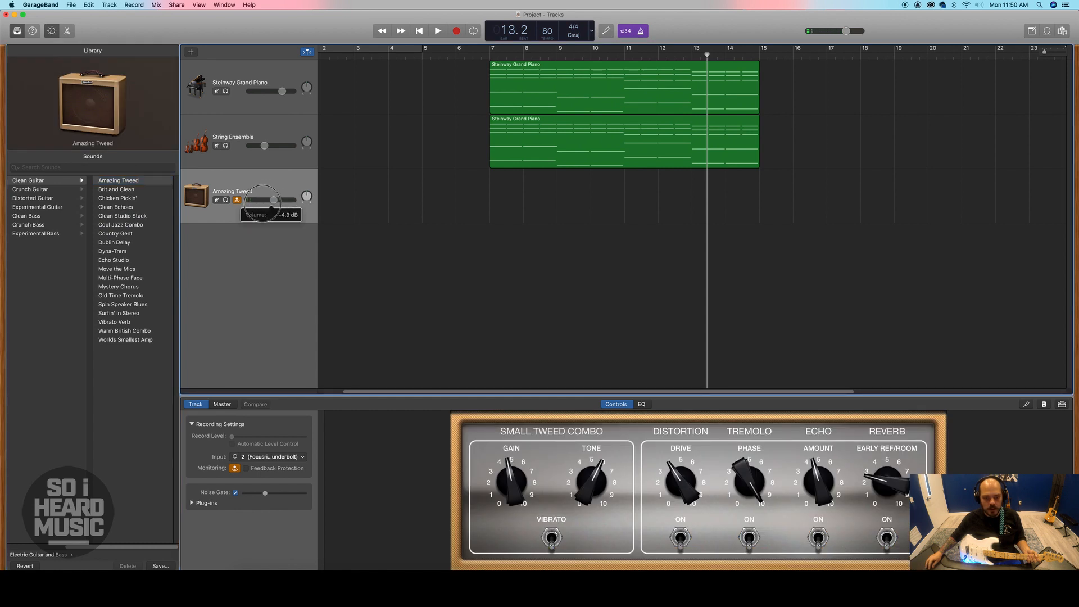
left_click(490, 54)
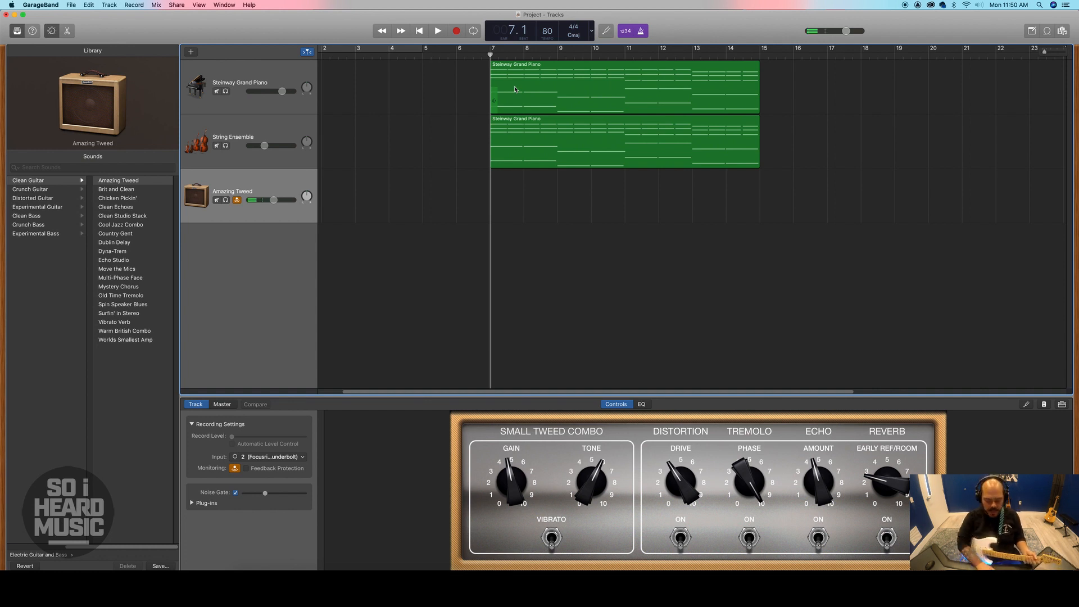
key("space")
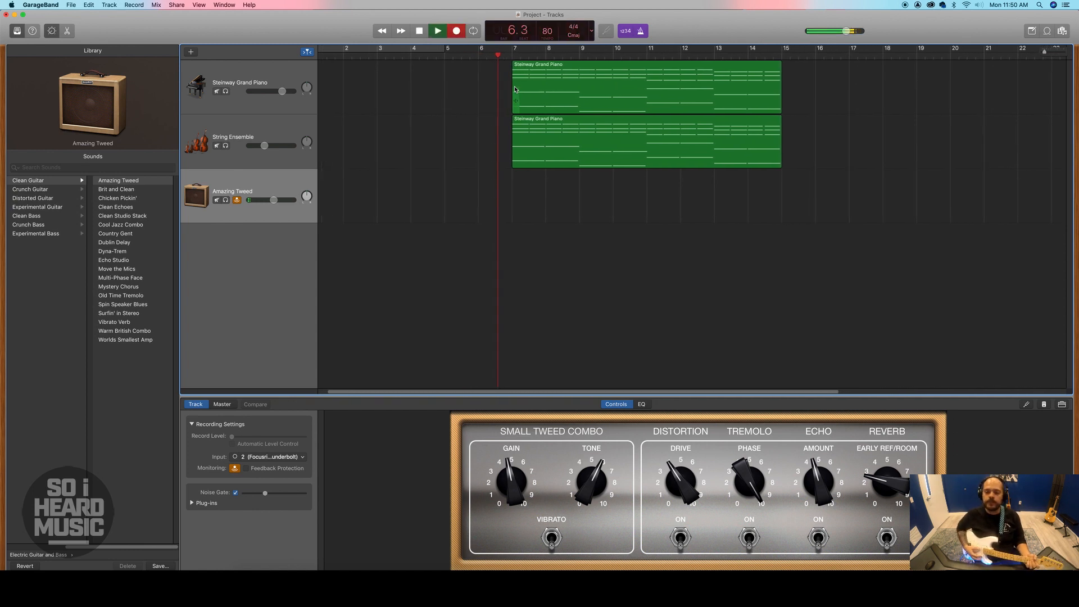
key("r")
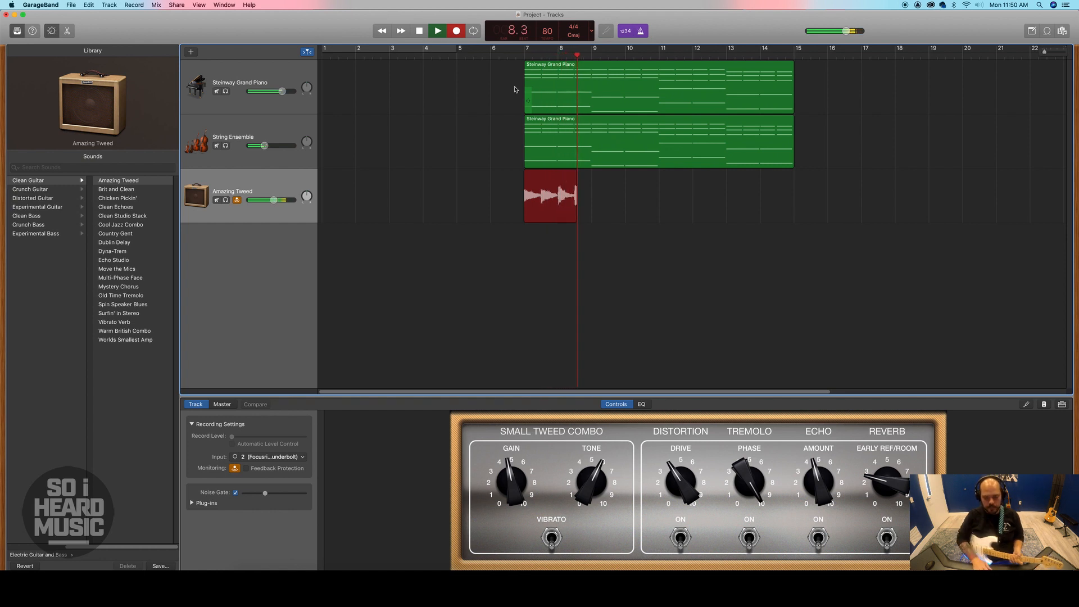
key("space")
left_click(561, 196)
key("Delete")
Step: Record the guitar part on the Amazing Tweed track from bar 7 and trim the region's end to bar 15
left_click(522, 55)
key("r")
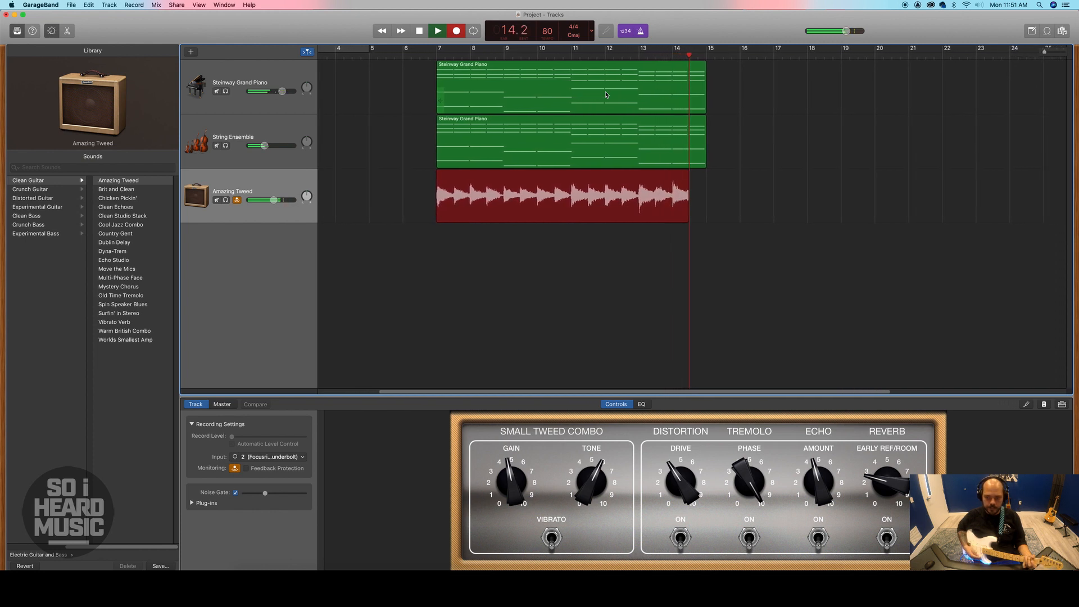
key("space")
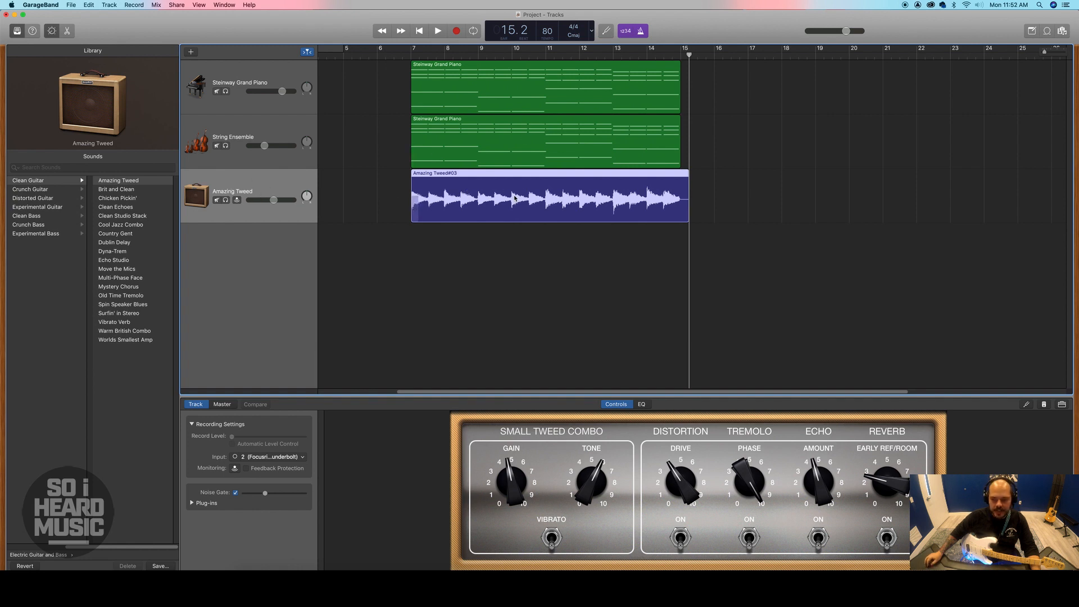
mouse_move(687, 200)
left_mouse_down()
mouse_move(677, 208)
mouse_move(782, 202)
mouse_move(502, 213)
mouse_move(682, 218)
left_mouse_up()
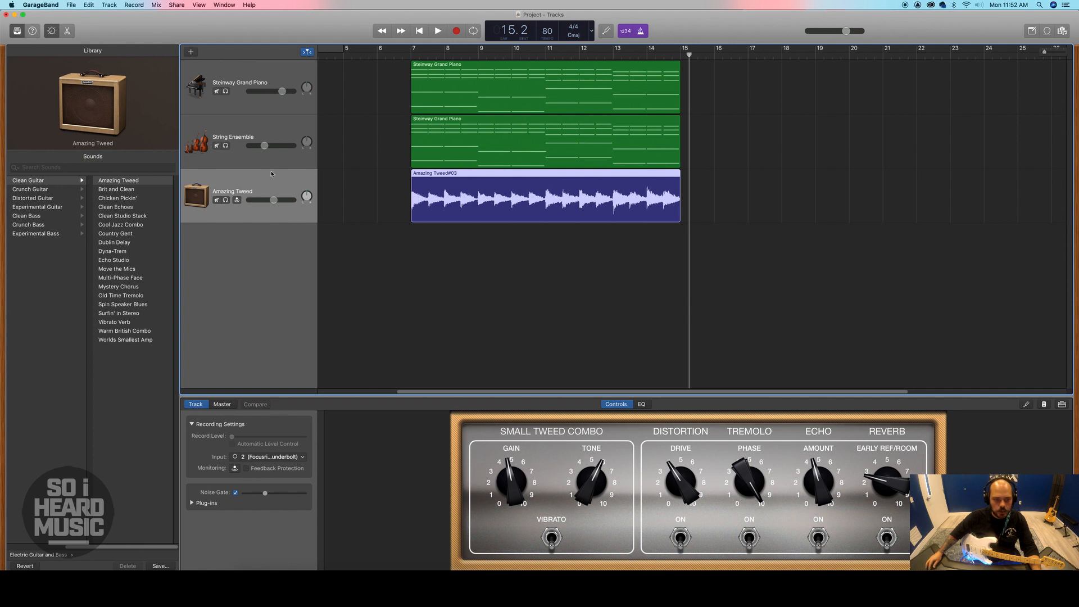
Step: Examine the recorded guitar region's waveform in an enlarged audio editor and shrink the editor again
left_click(67, 31)
left_click_drag(672, 367, 646, 200)
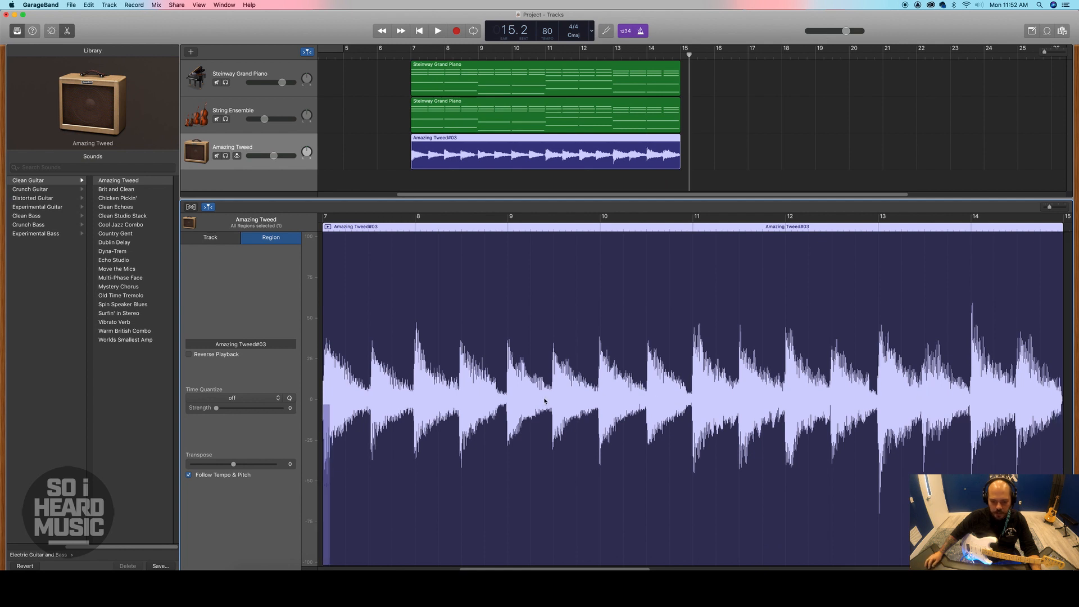
left_click_drag(482, 199, 481, 368)
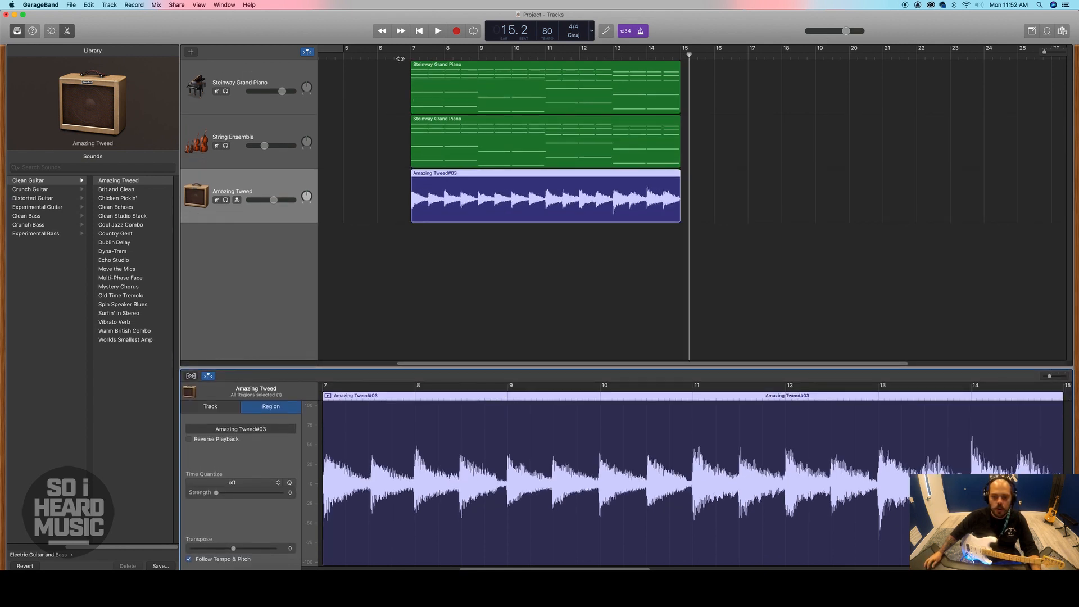
Step: Solo the guitar track and play it in a cycle from bar 7 to bar 15
left_click_drag(382, 53, 411, 86)
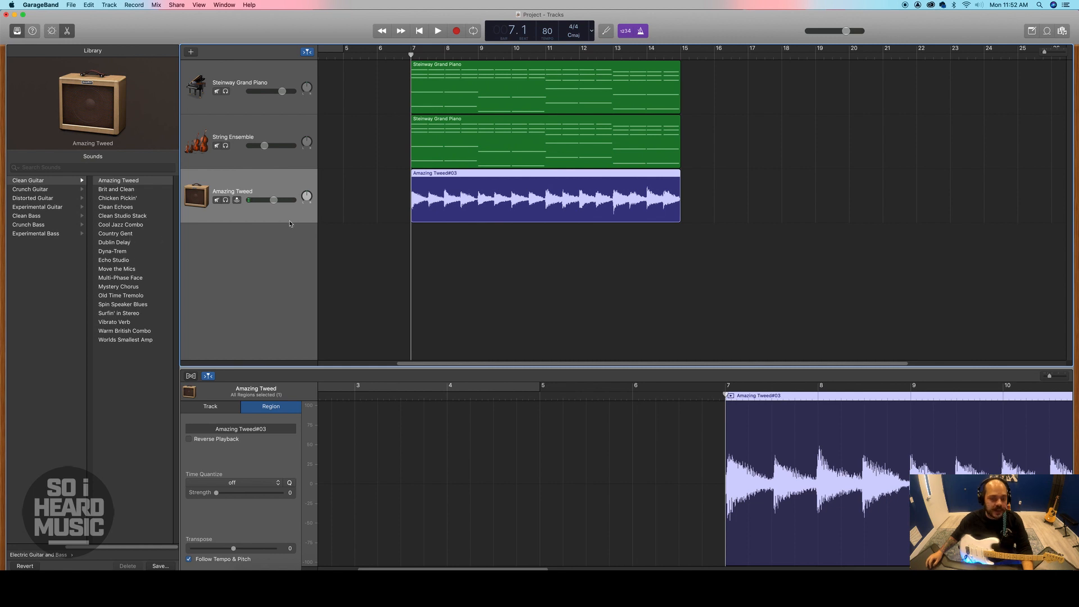
left_click(225, 201)
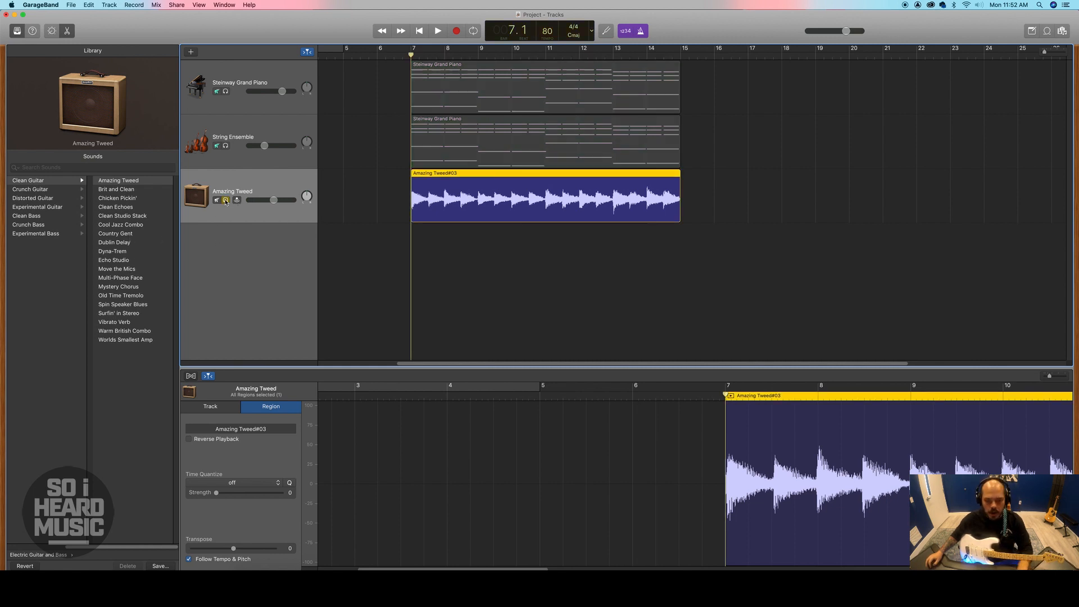
left_click(474, 31)
left_click_drag(330, 47, 679, 51)
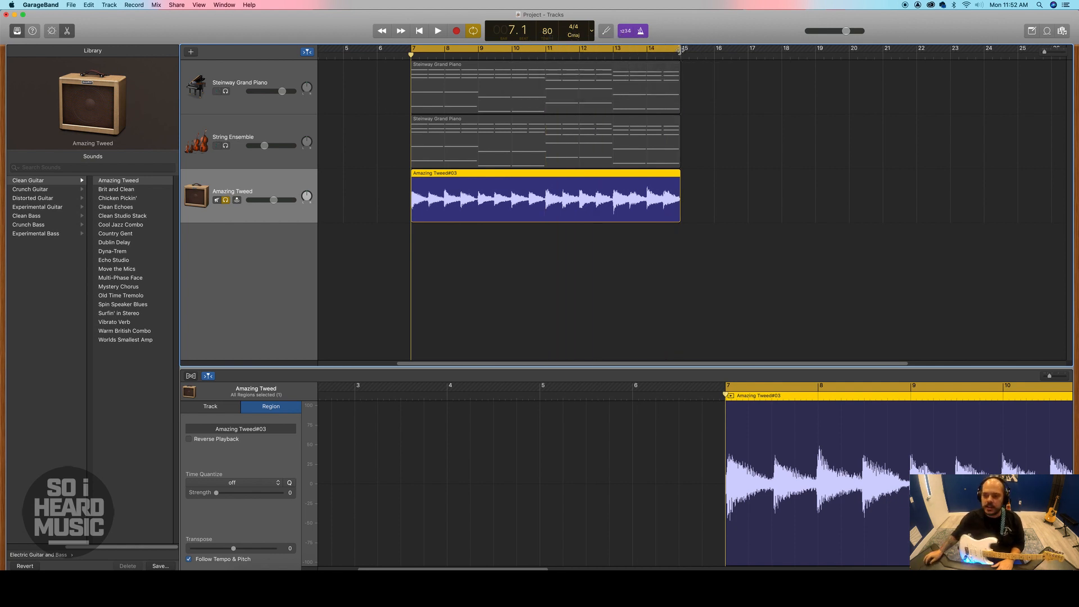
left_click(639, 50)
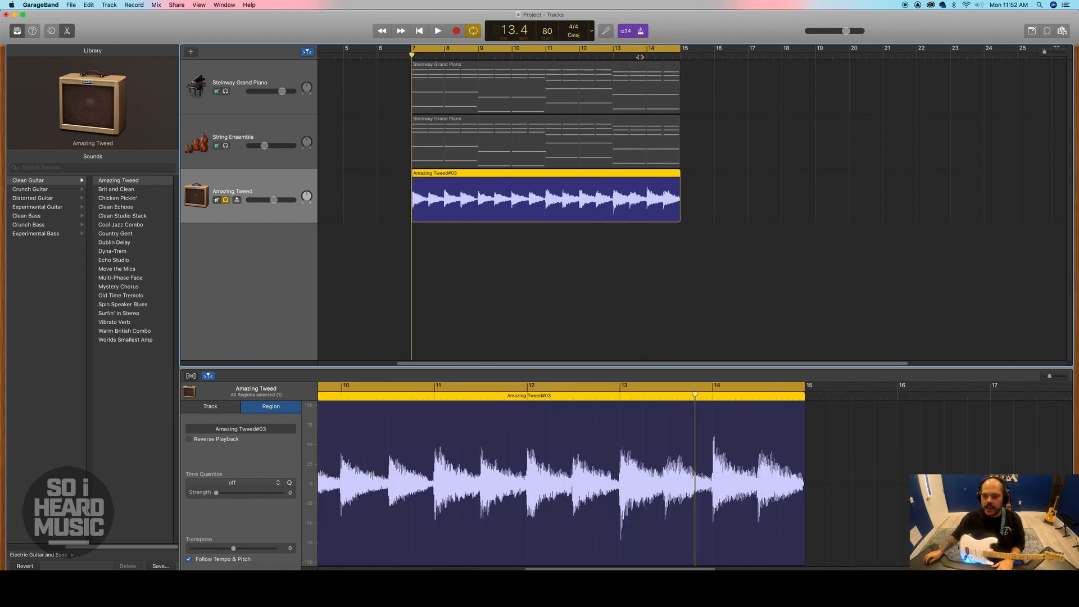
key("space")
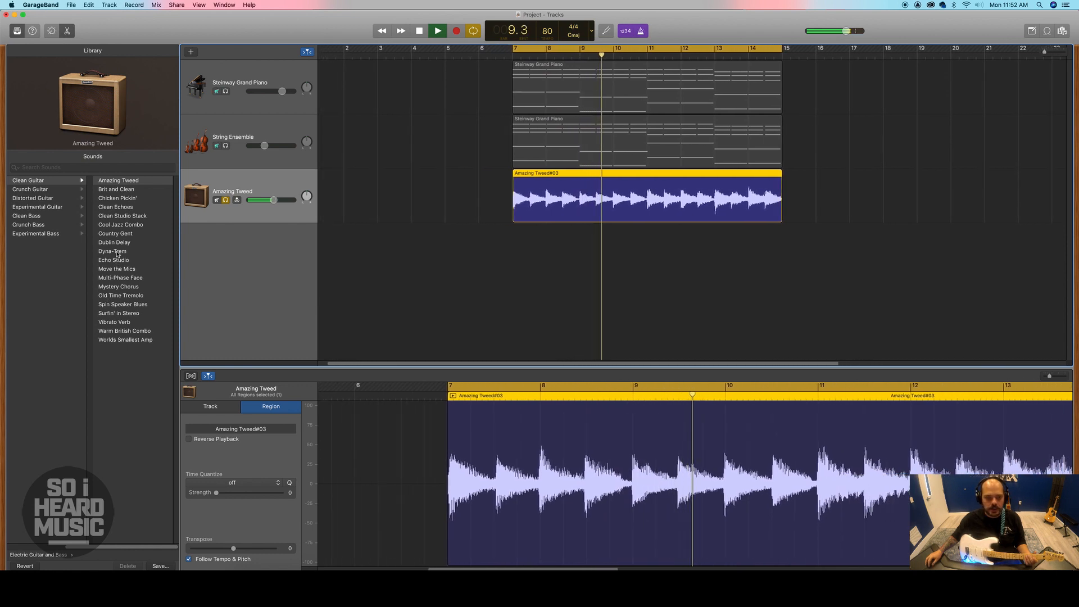
Step: Give the guitar track the Dyna-Trem clean sound, comparing it with Move the Mics, Mystery Chorus and Old Time Tremolo
left_click(124, 198)
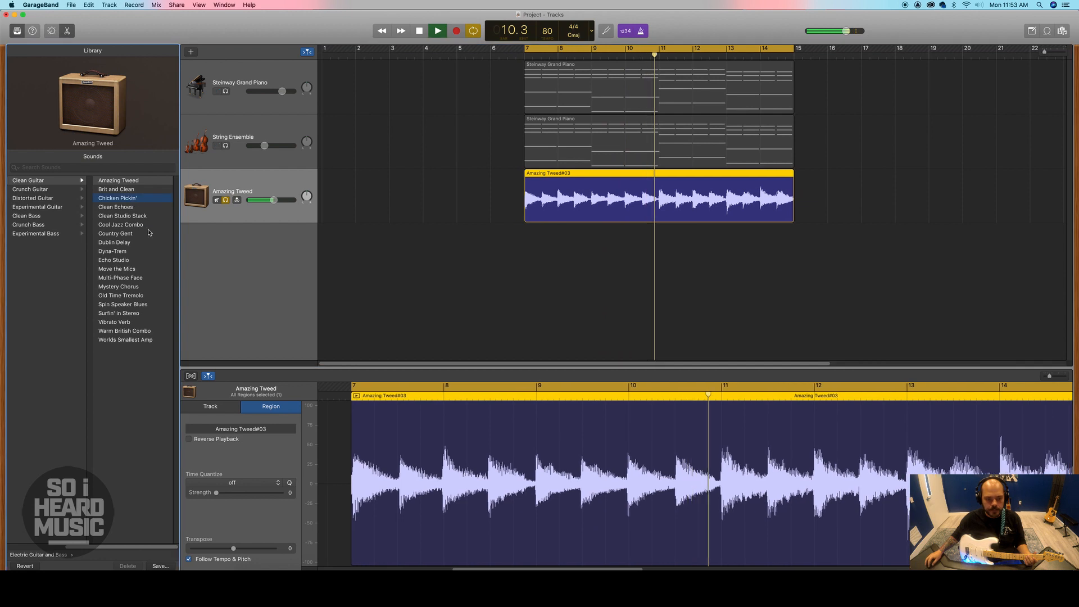
left_click(119, 207)
left_click(121, 252)
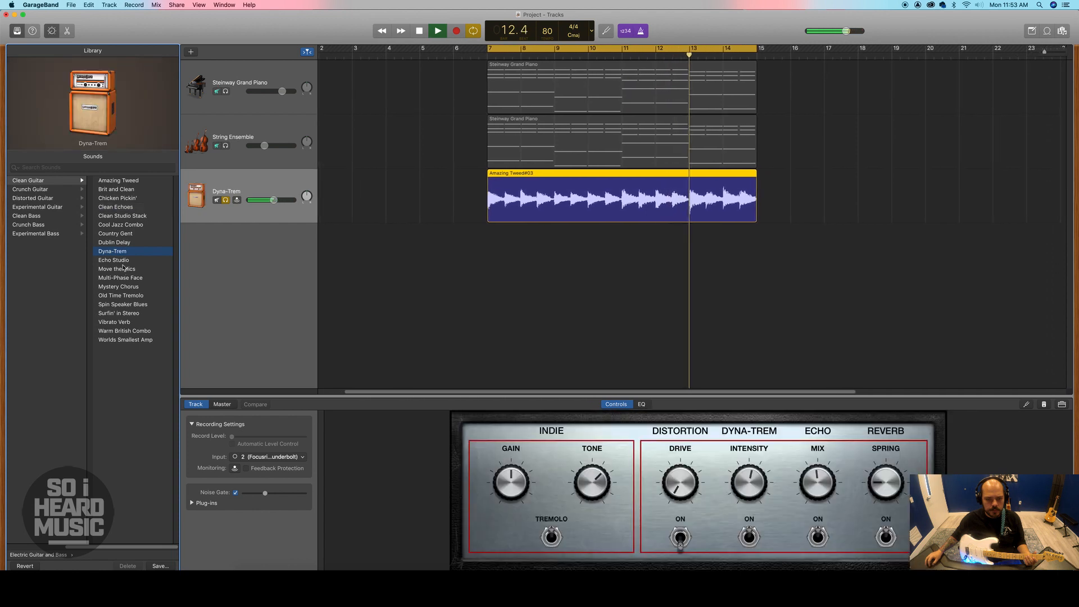
left_click(123, 269)
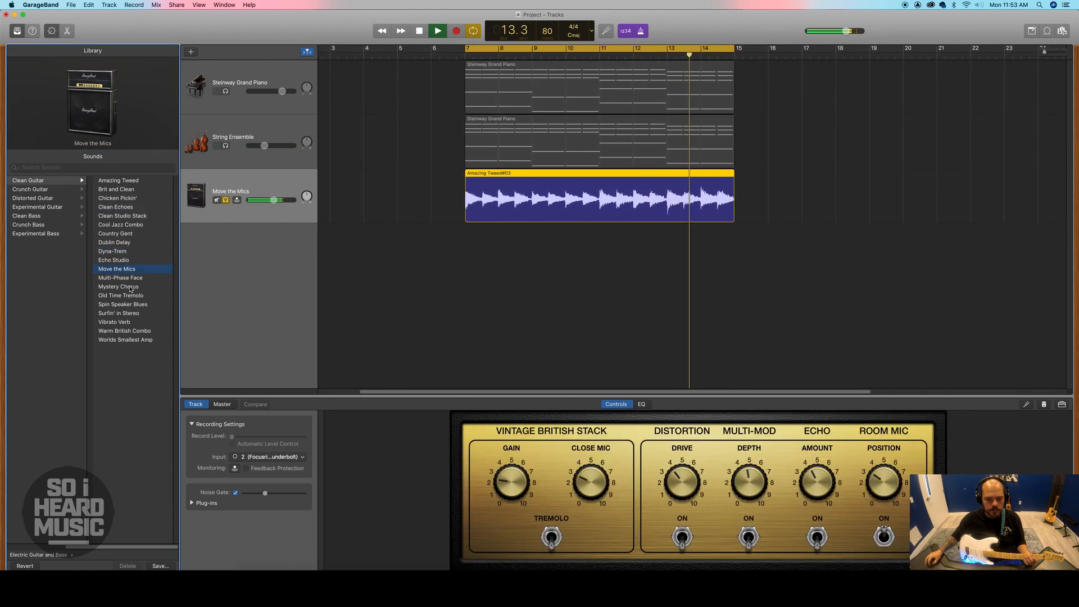
left_click(130, 287)
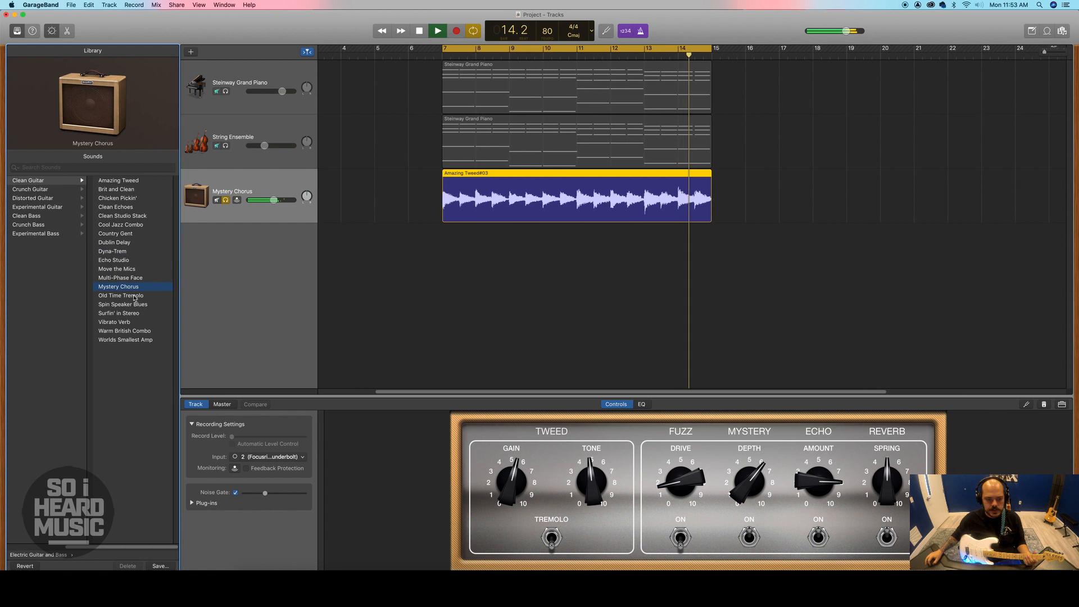
left_click(120, 313)
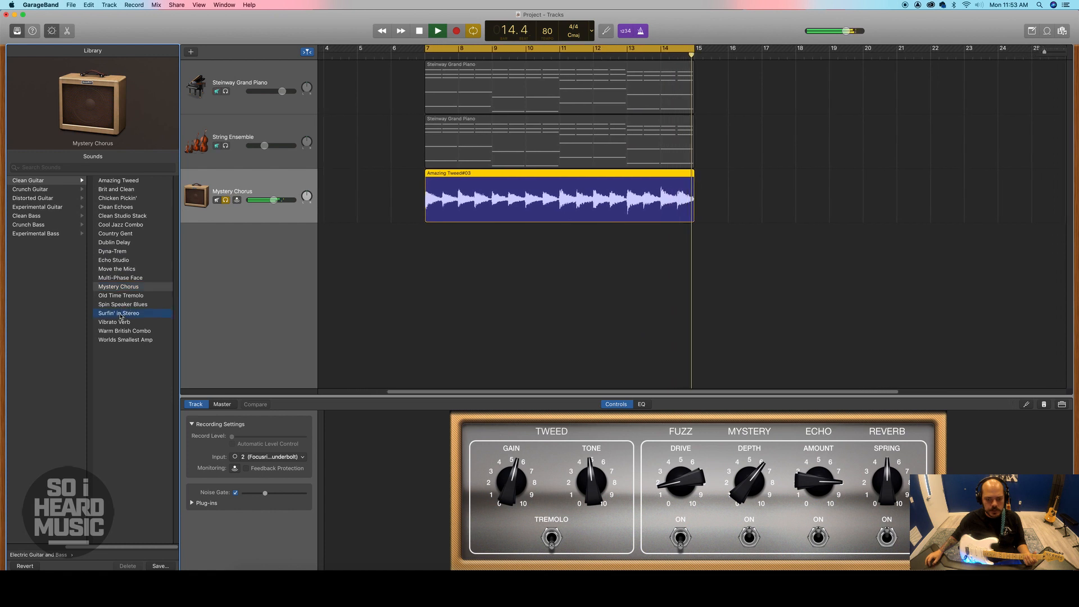
left_click(122, 296)
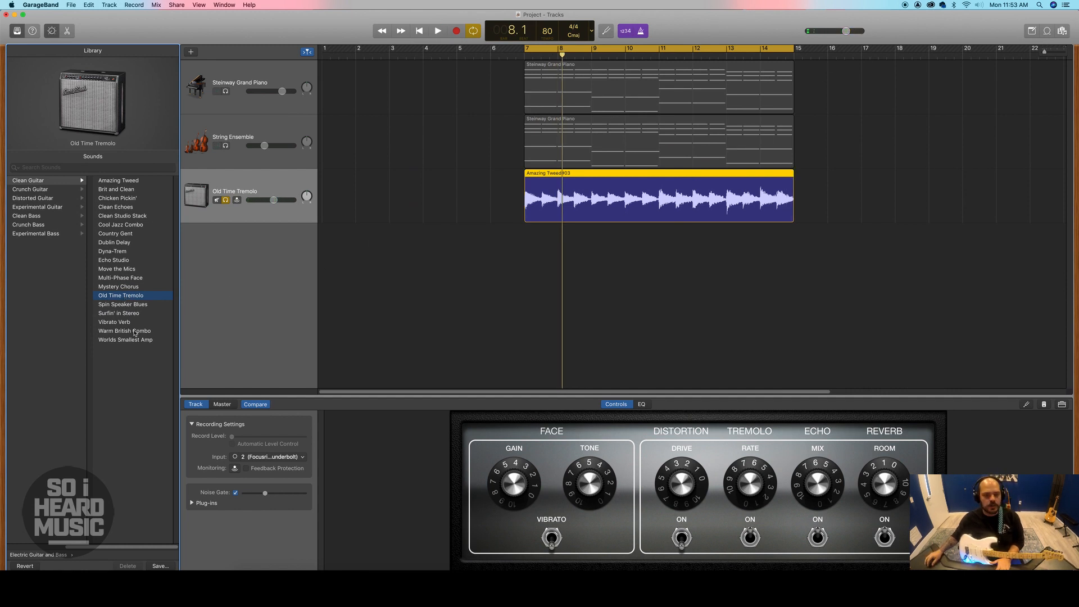
left_click(114, 252)
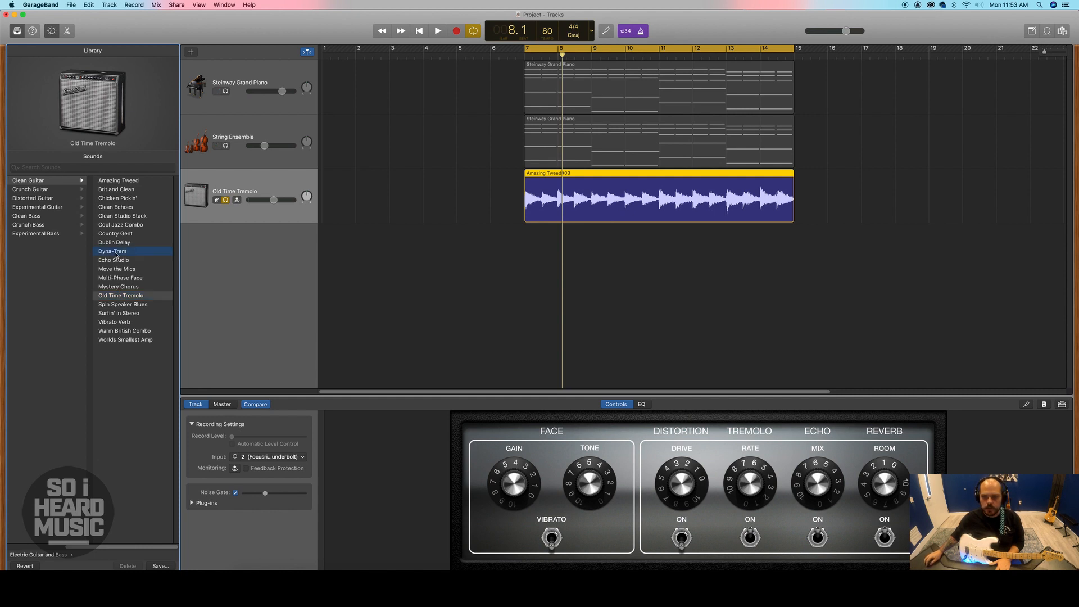
Step: Play the Dyna-Trem guitar track and take it out of solo to hear it with the piano and strings
key("space")
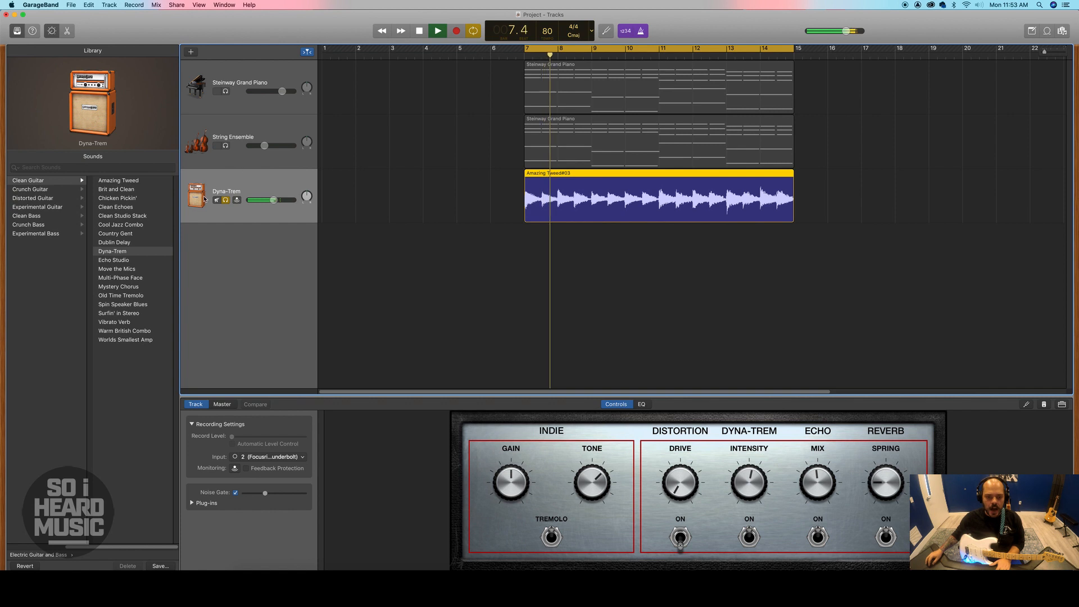
left_click(226, 201)
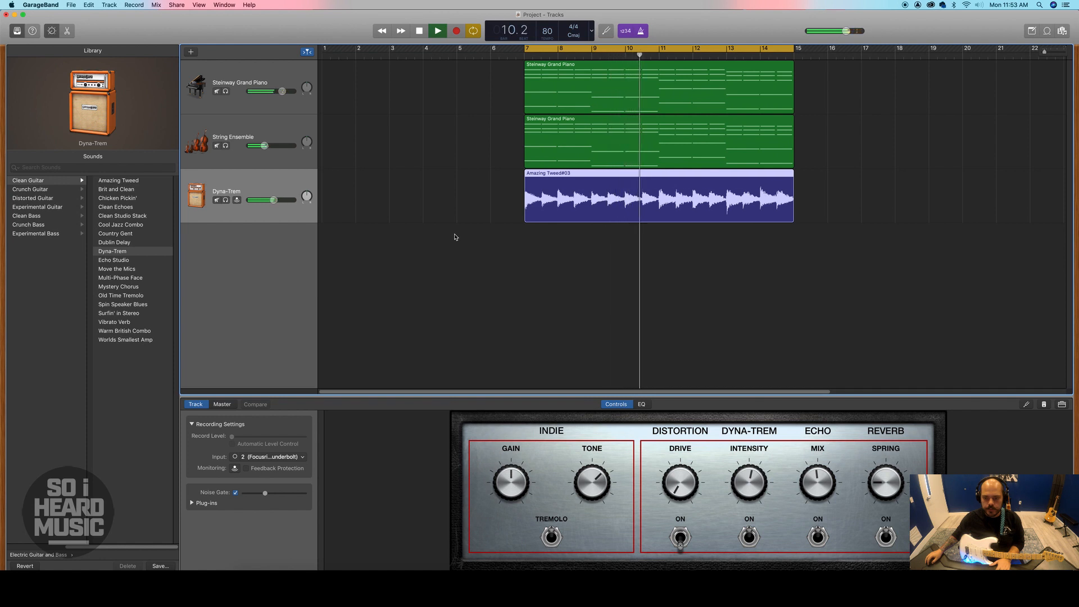
key("space")
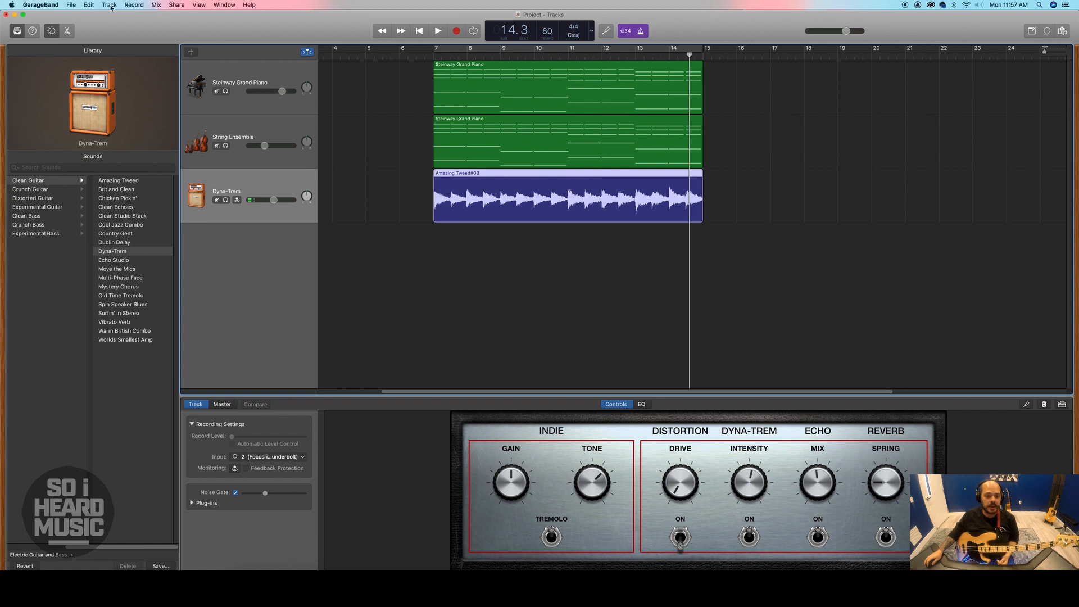
Step: Add another guitar or bass audio track that takes its signal from Input 2
left_click(112, 5)
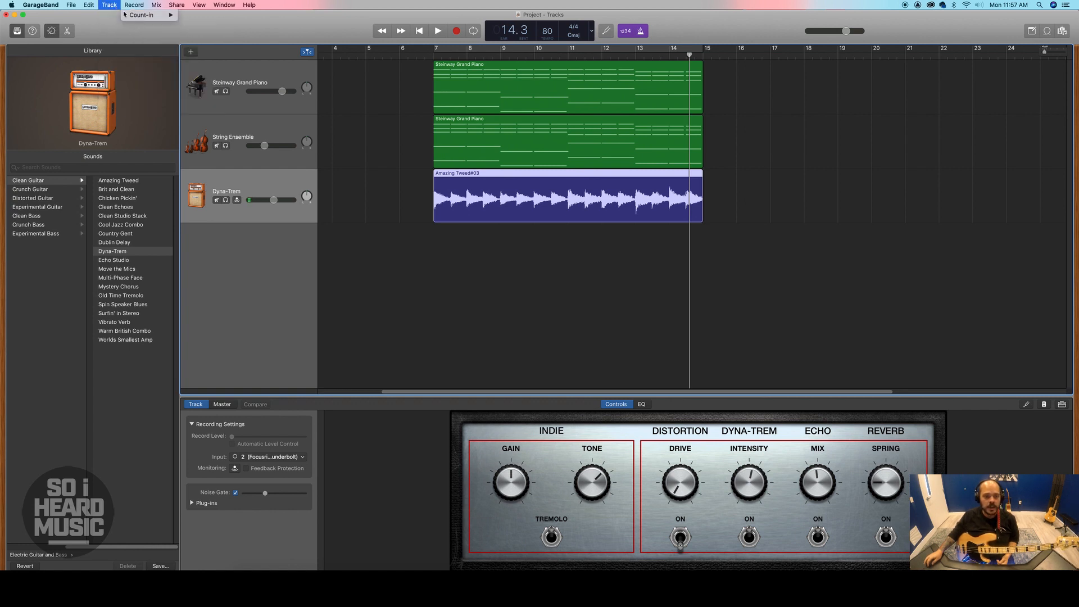
left_click(126, 18)
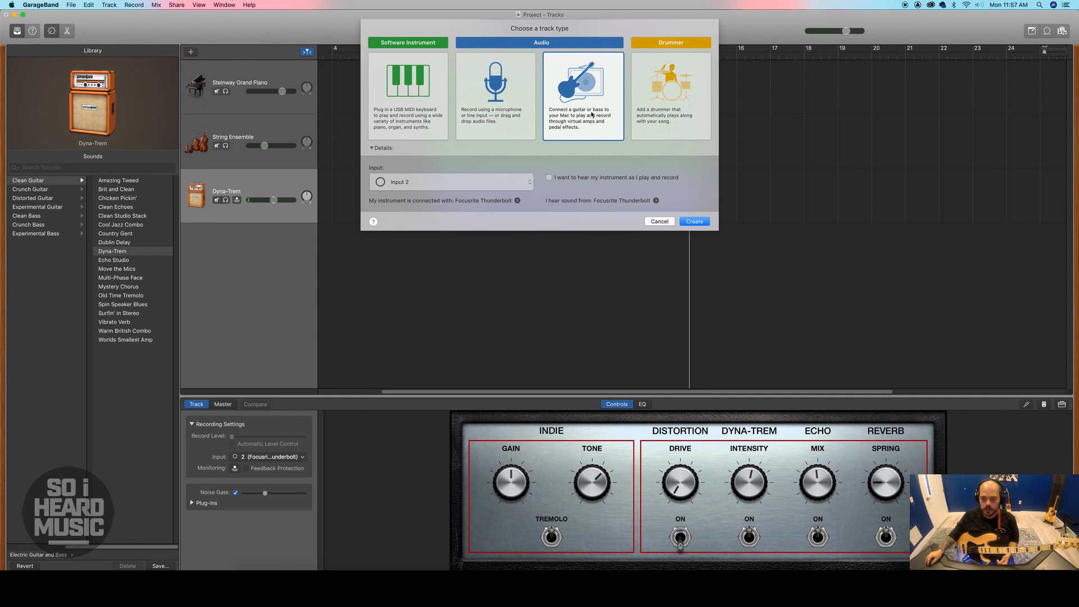
left_click(692, 223)
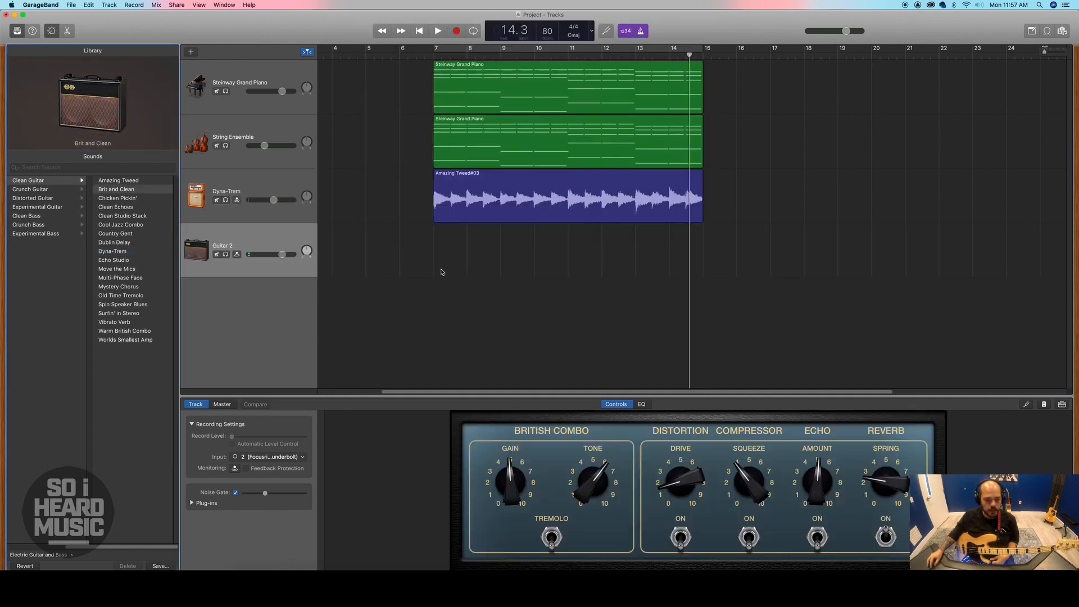
Step: Give the new track the 60's Combo clean bass sound and turn on its input monitoring
left_click(31, 217)
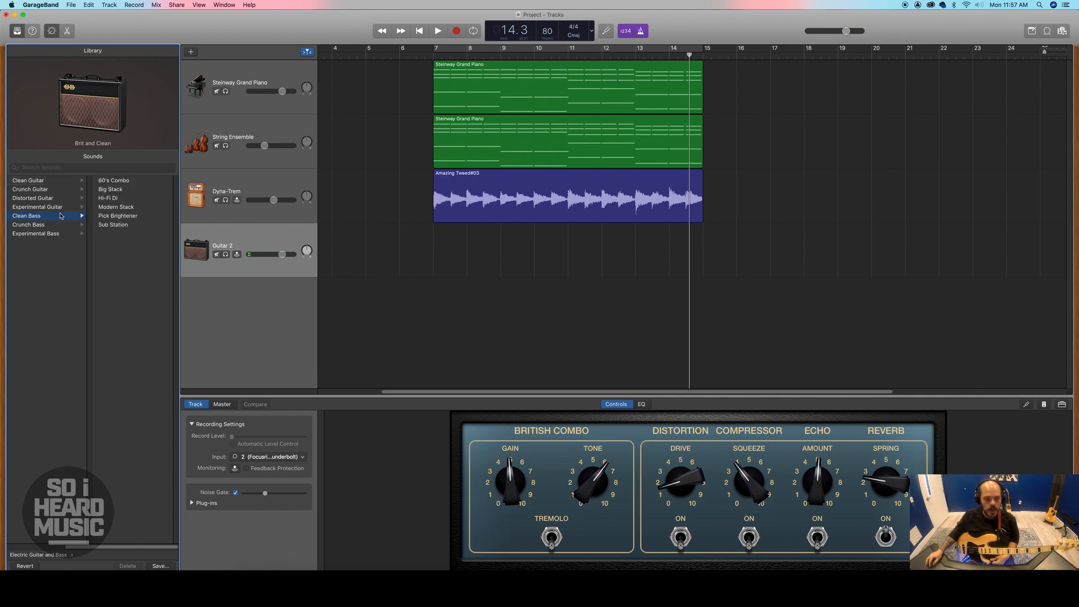
left_click(123, 182)
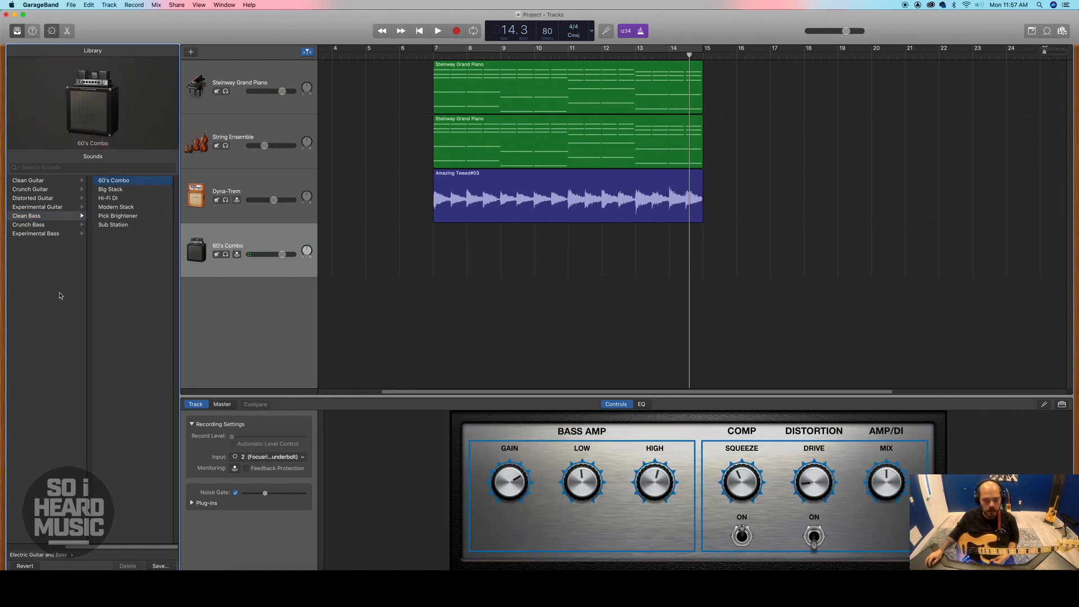
left_click(235, 255)
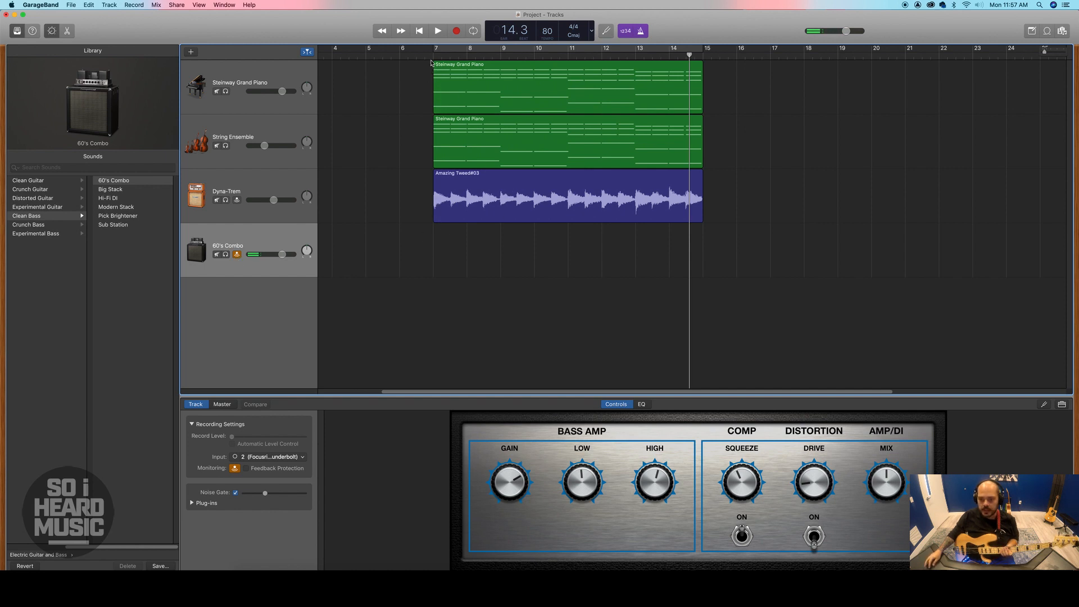
Step: Record the bass part on the 60's Combo track from bar 7 to just past bar 15
left_click_drag(690, 54, 432, 81)
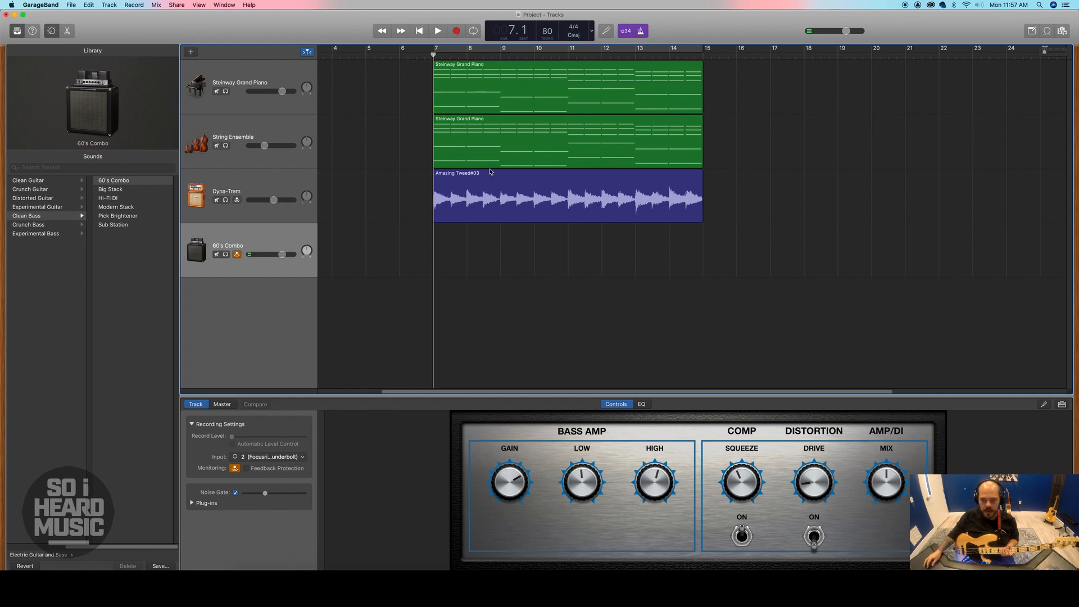
left_click(457, 32)
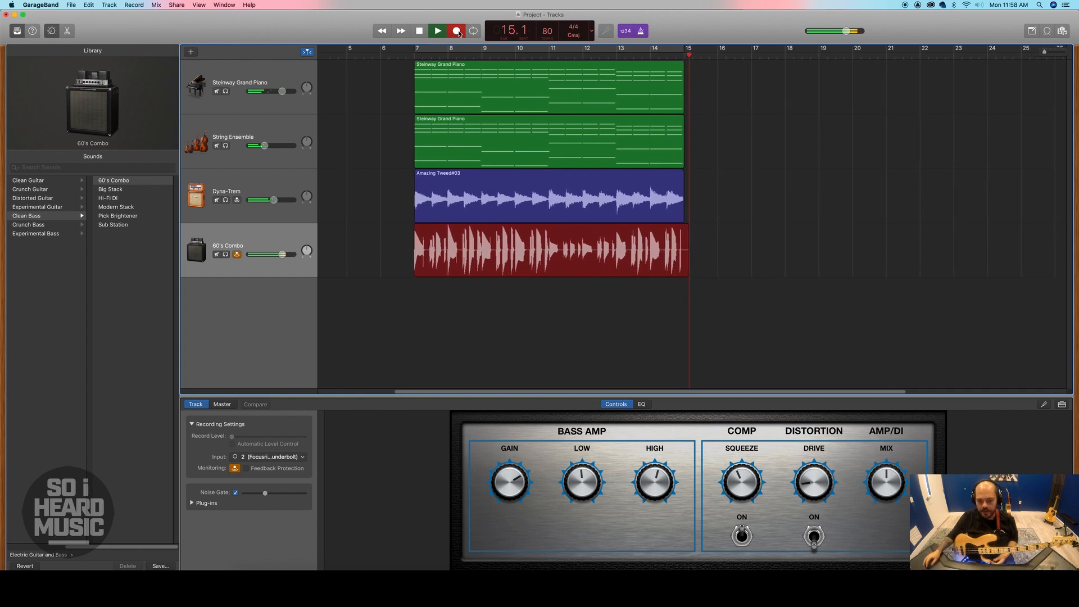
key("space")
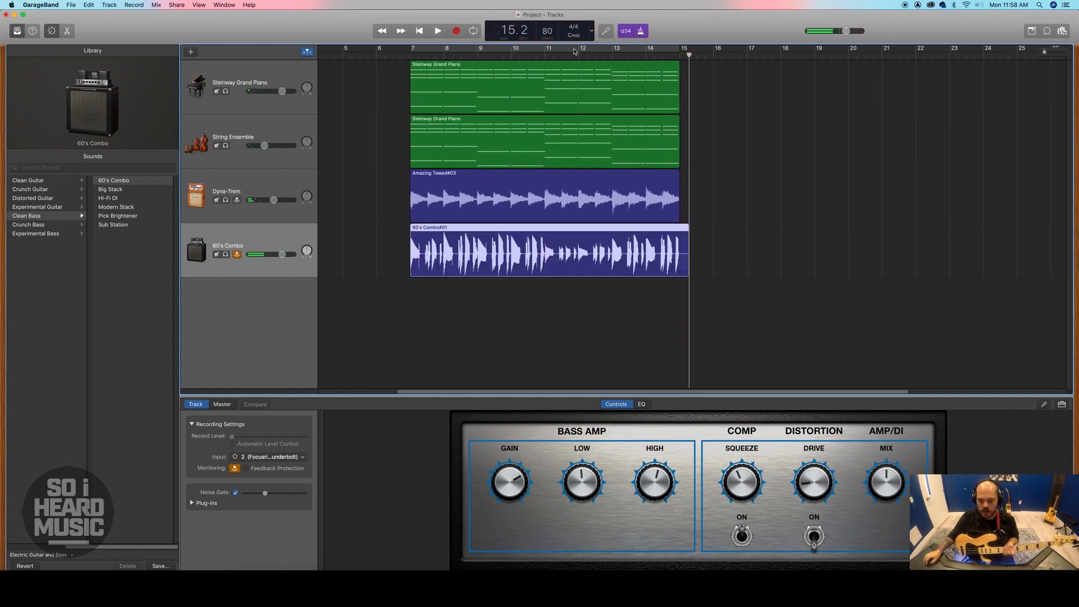
Step: Turn off input monitoring on the bass track and trim the bass region's end to bar 15
left_click(237, 253)
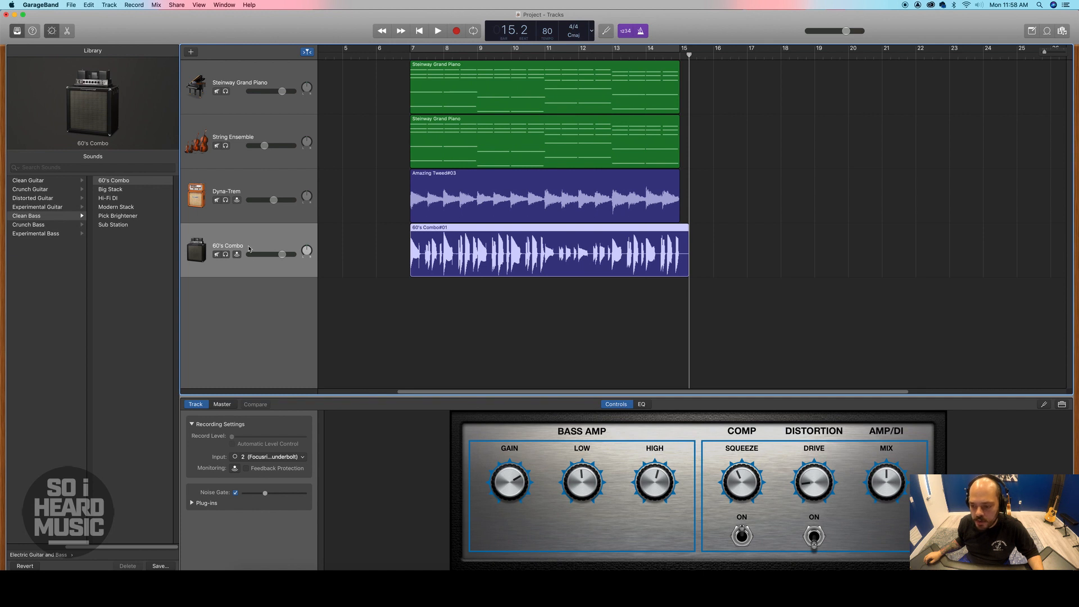
left_click_drag(686, 254, 679, 254)
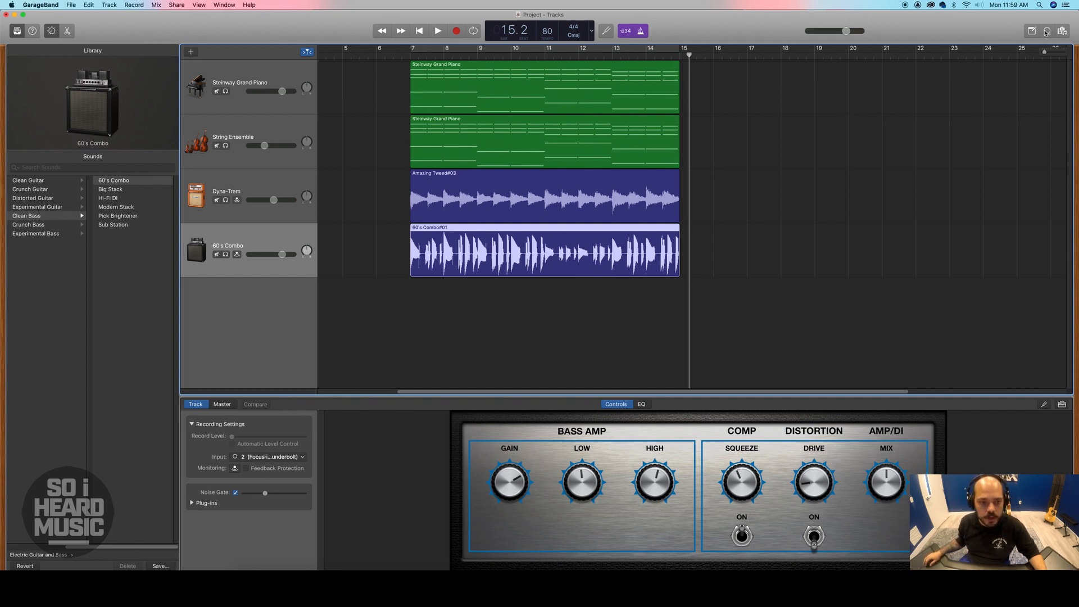
Step: Add a Drummer track below the 60's Combo bass track
left_click(109, 5)
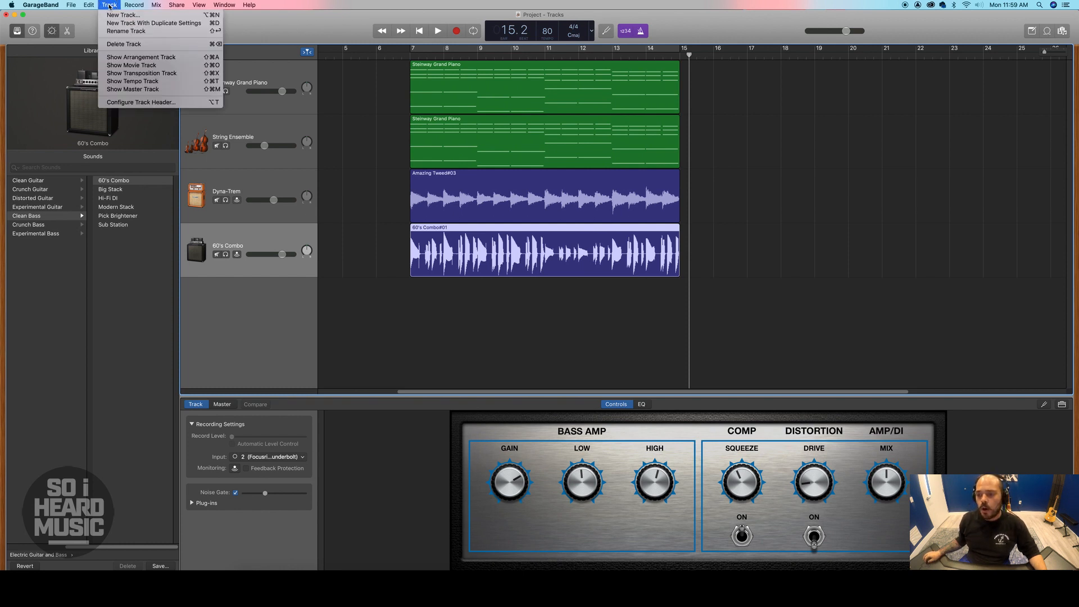
left_click(101, 15)
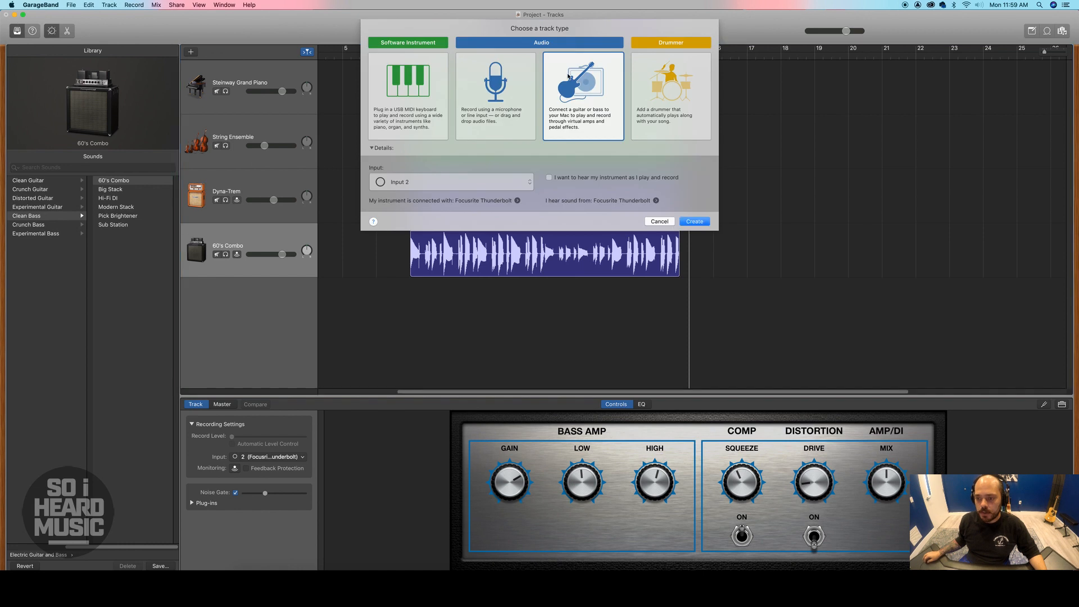
left_click(656, 103)
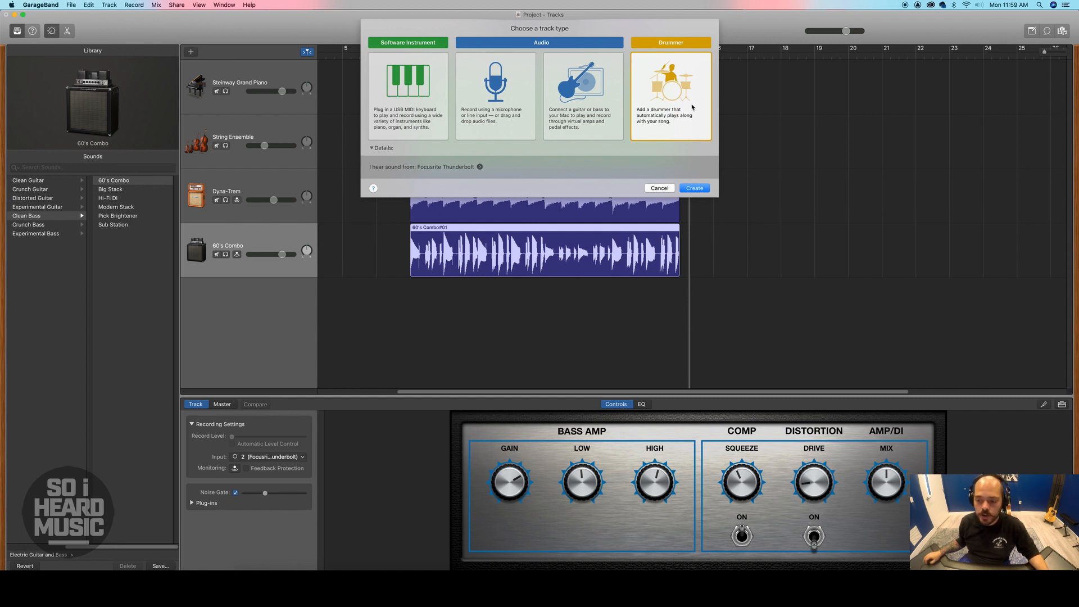
left_click(697, 189)
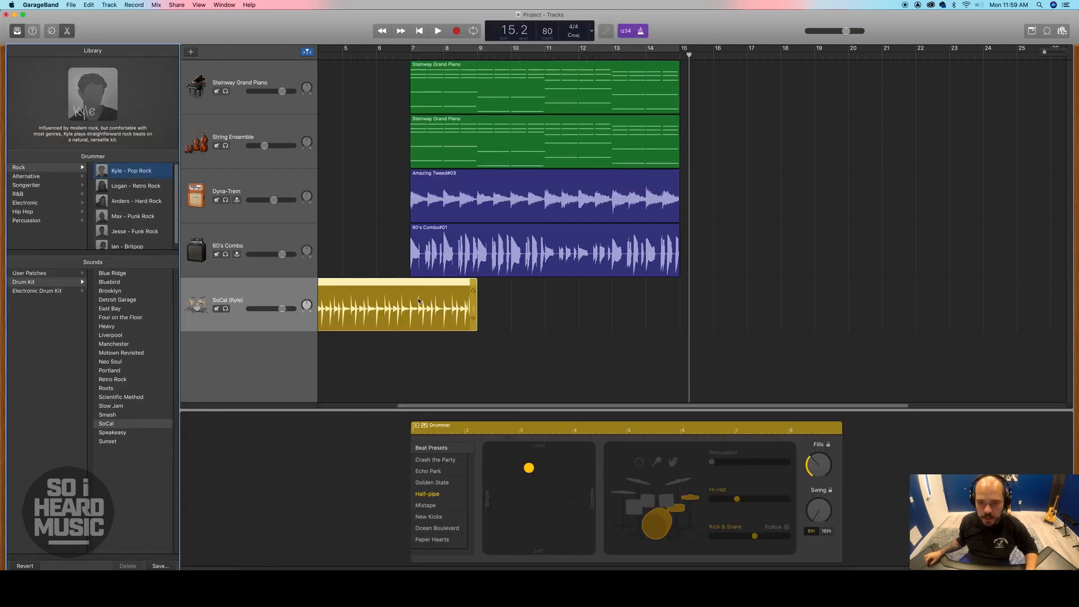
Step: Move the drummer region from bar 1 to start at bar 7, lined up with the other regions
scroll(488, 298, "left", 5)
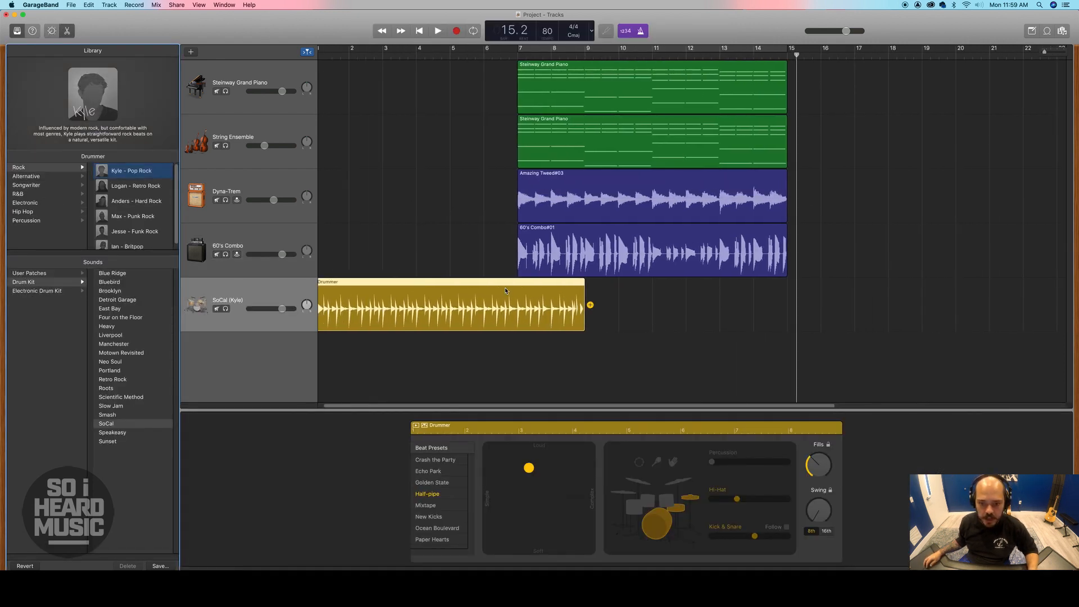
left_click_drag(354, 54, 322, 56)
left_click(524, 54)
key("Return")
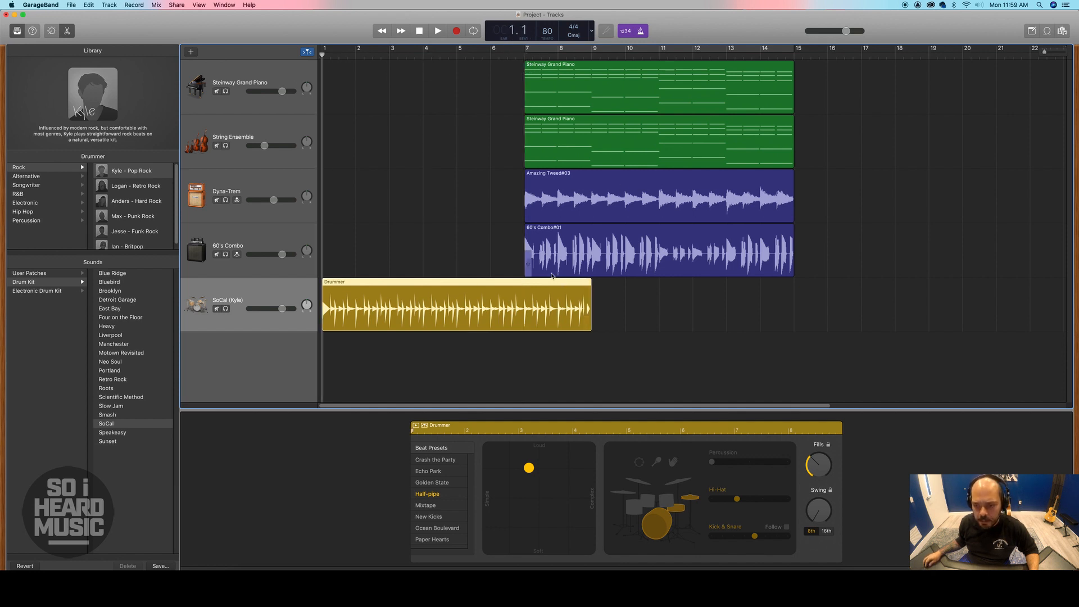
left_click_drag(361, 54, 751, 63)
key("Return")
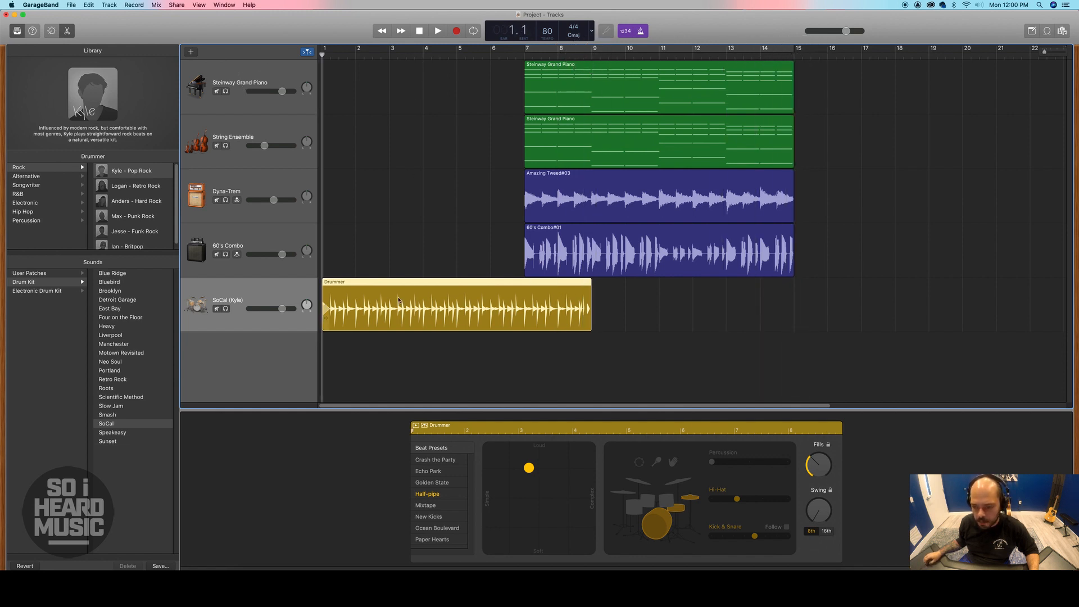
left_click_drag(385, 315, 588, 315)
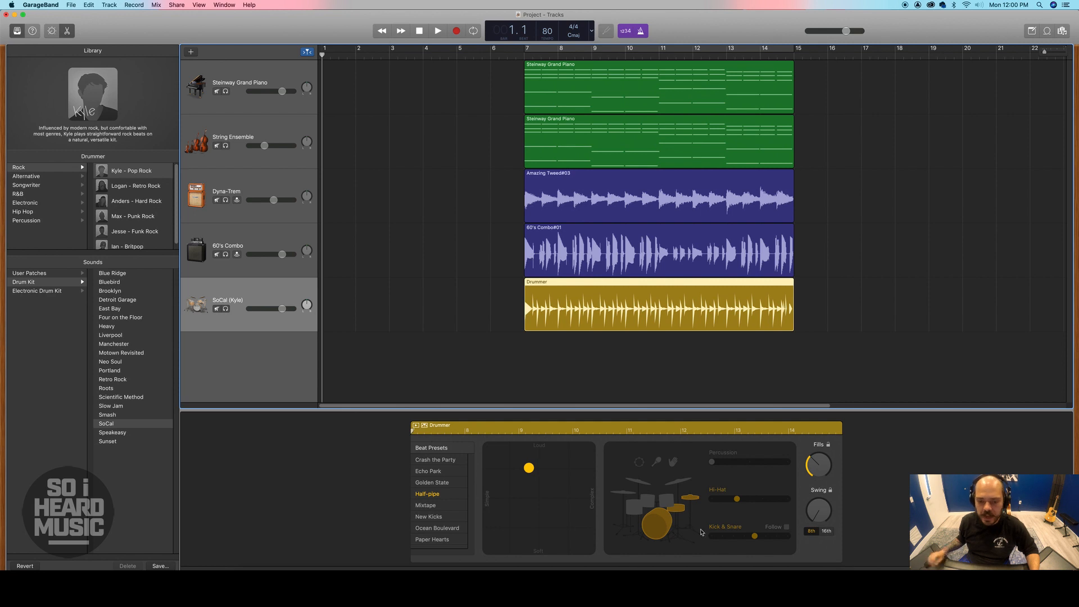
Step: Play the arrangement from just before bar 7 to hear the drums with the other parts
left_click(517, 55)
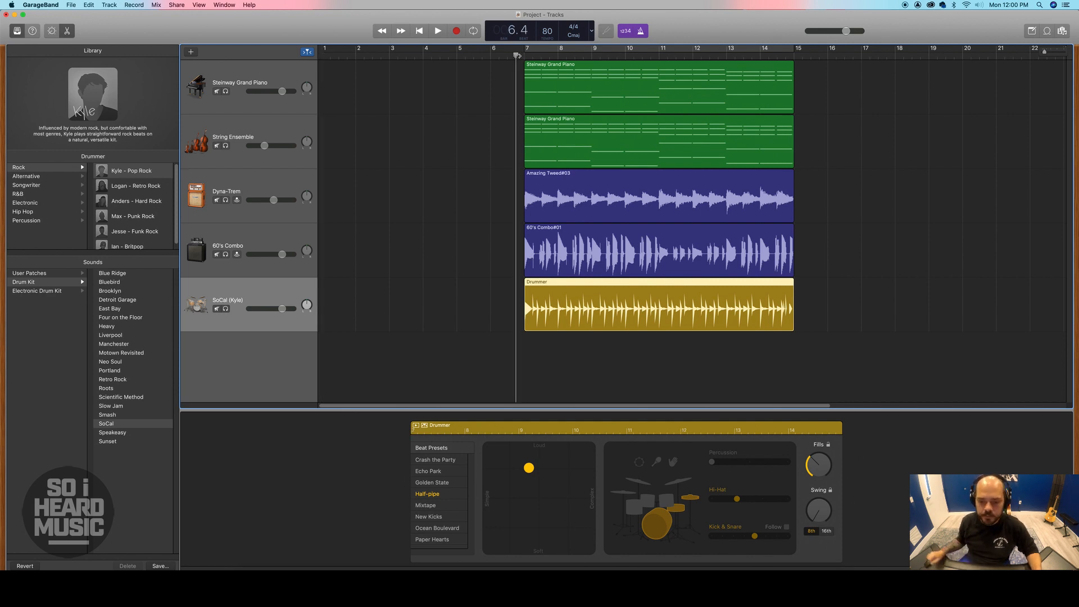
key("space")
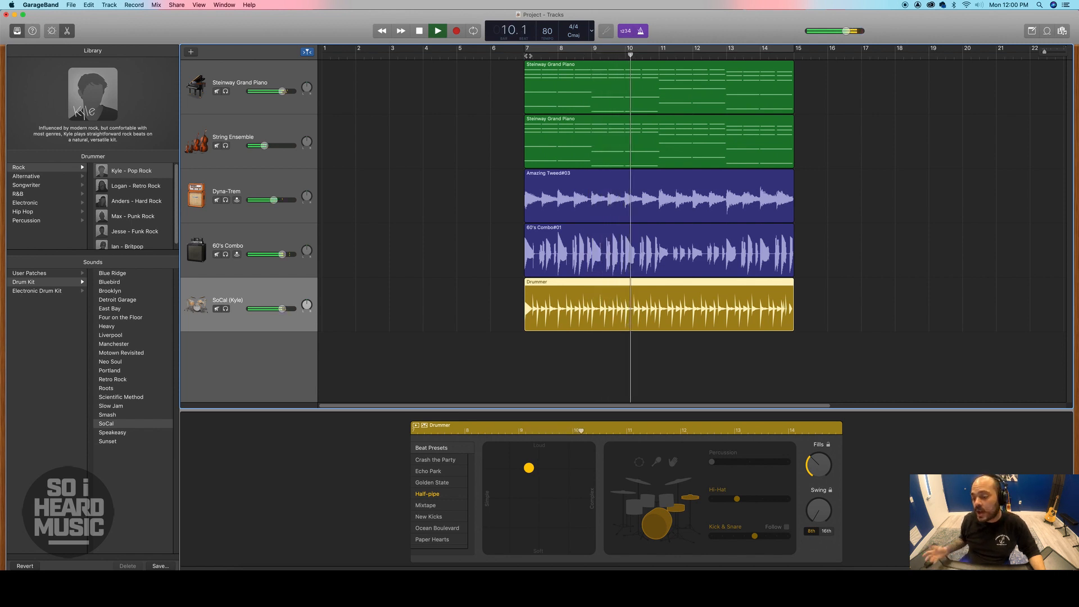
key("space")
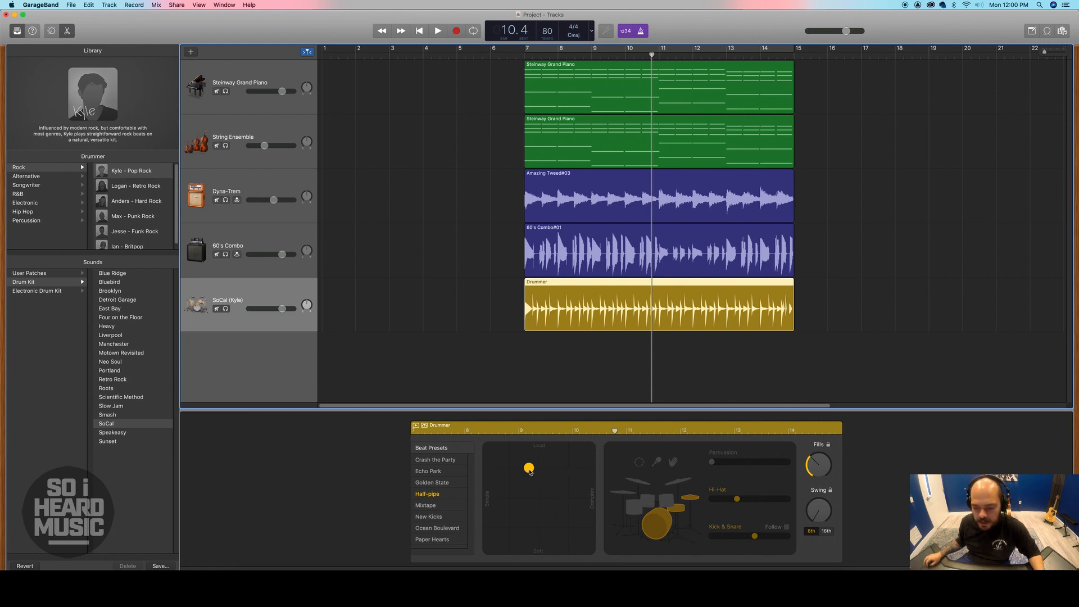
Step: Make the drummer's beat louder and more complex on the XY pad, and play it from about bar 7
left_click_drag(529, 468, 577, 459)
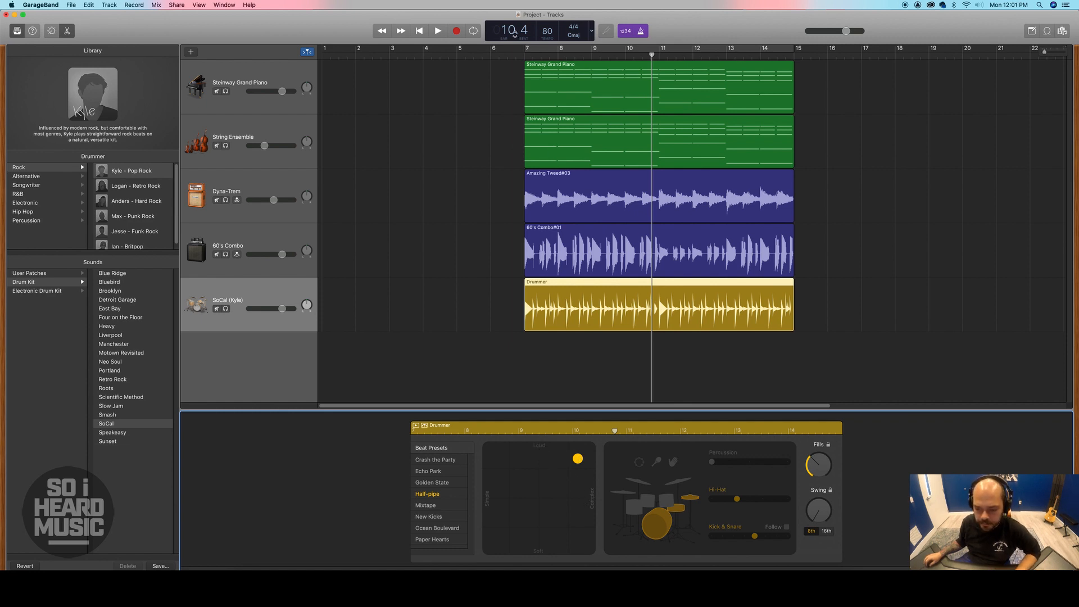
left_click(523, 56)
key("space")
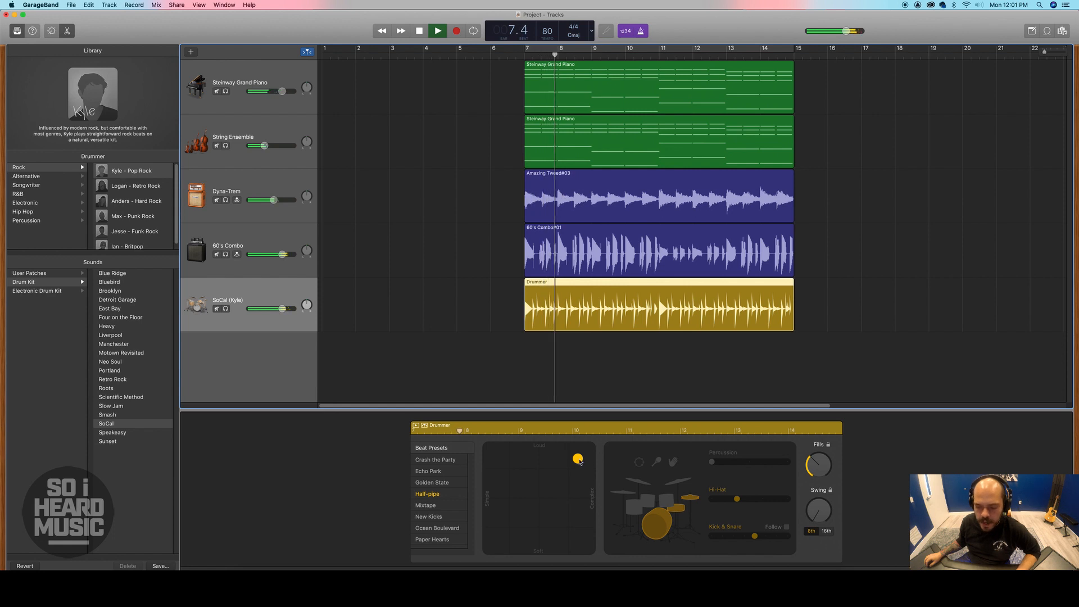
key("space")
Step: Change the drummer's beat to a very soft, simple feel and play it from about bar 7
left_click_drag(579, 462, 503, 538)
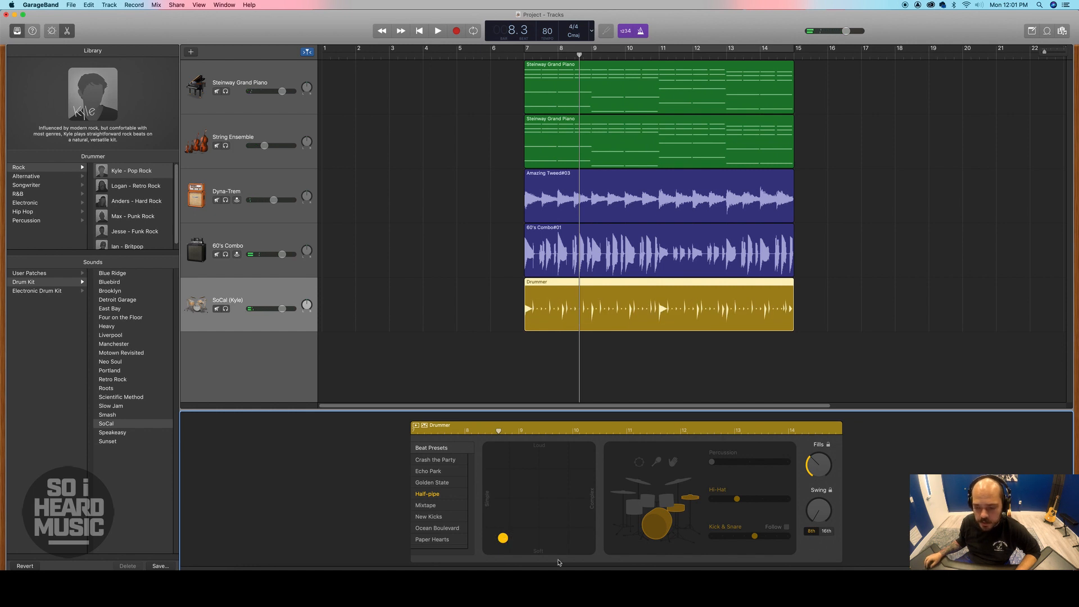
left_click(522, 55)
key("space")
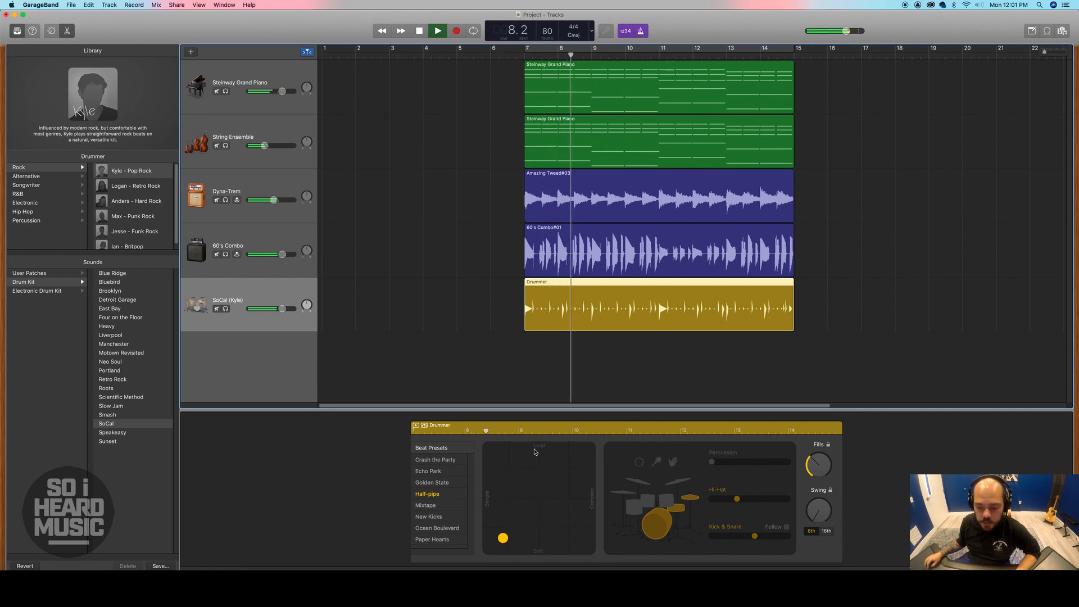
key("space")
Step: Set the beat moderately loud and fairly simple, switch the kit from hi-hat to toms, and audition it
left_click_drag(503, 538, 519, 478)
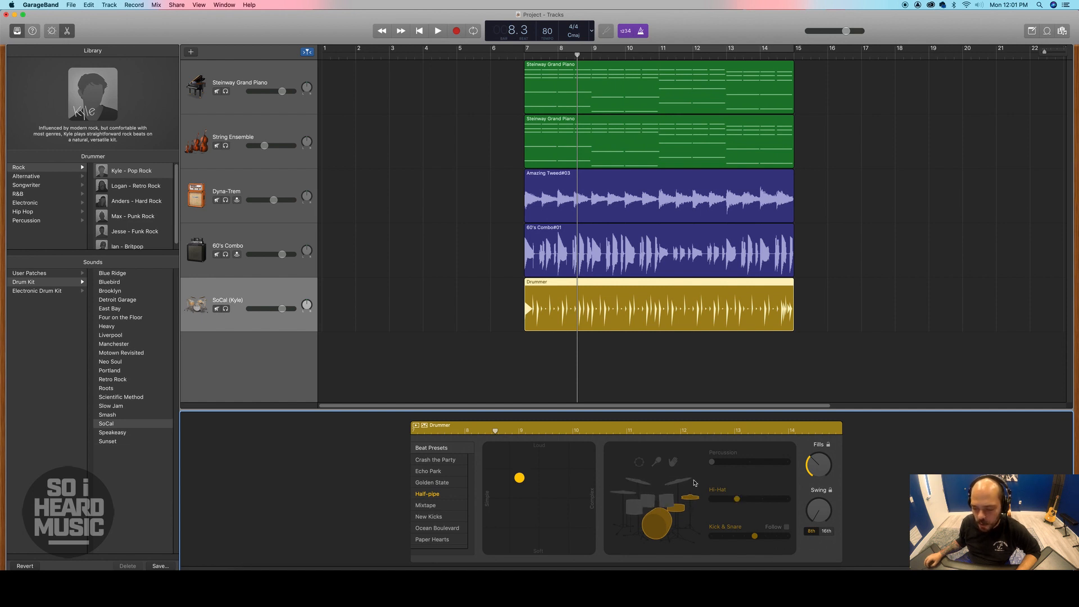
left_click(665, 500)
key("space")
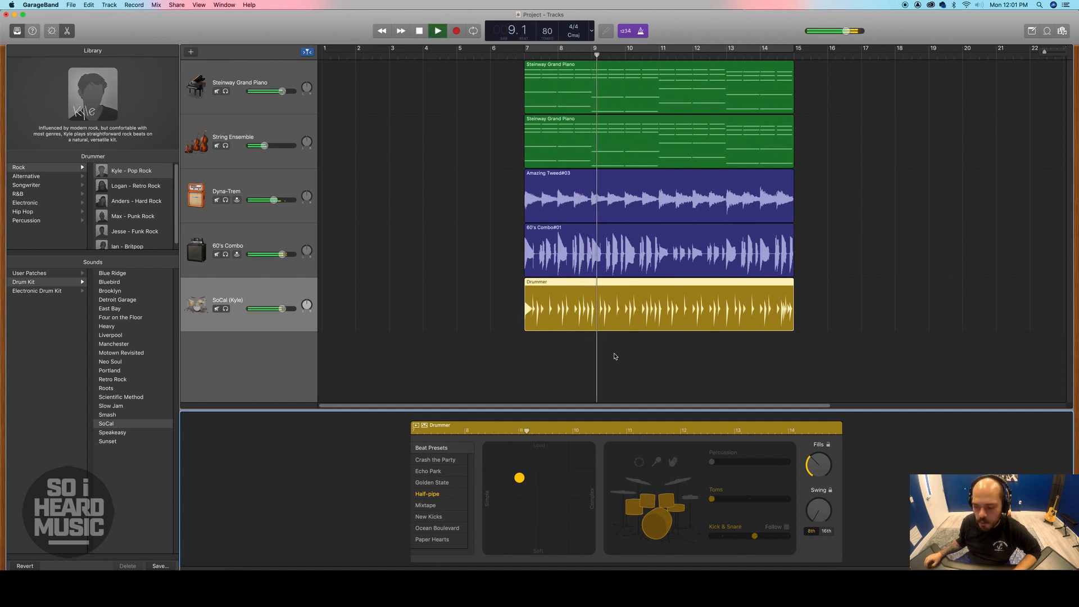
key("space")
Step: Switch the drummer's kit piece to cymbals and play the result from bar 7
left_click(679, 481)
left_click(603, 126)
key("space")
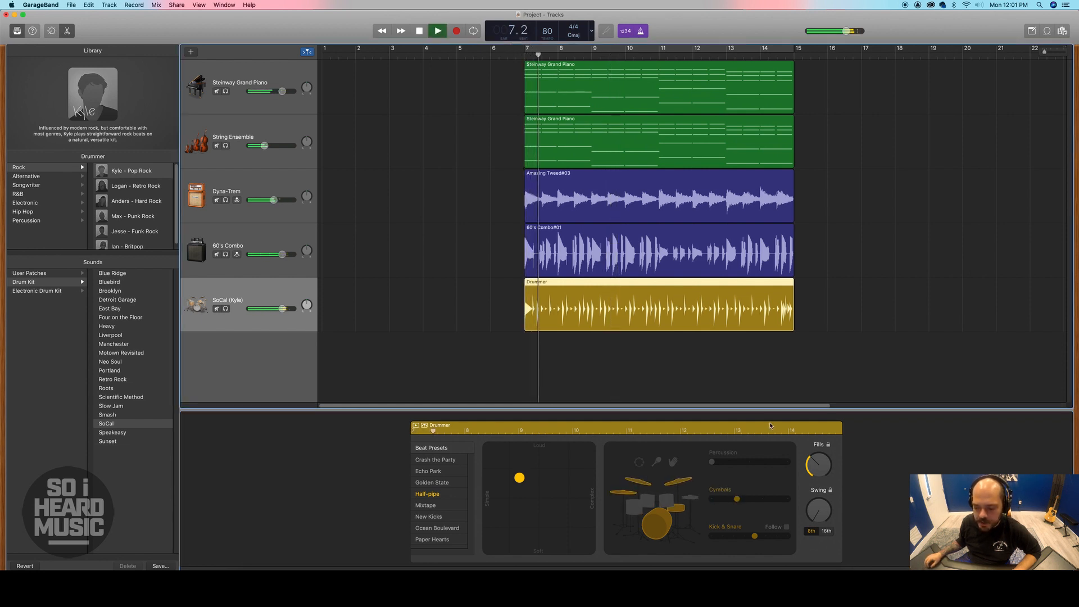
key("space")
Step: Add the tambourine to the drummer's beat and raise Percussion to about the middle of its range while playing
left_click(640, 464)
key("space")
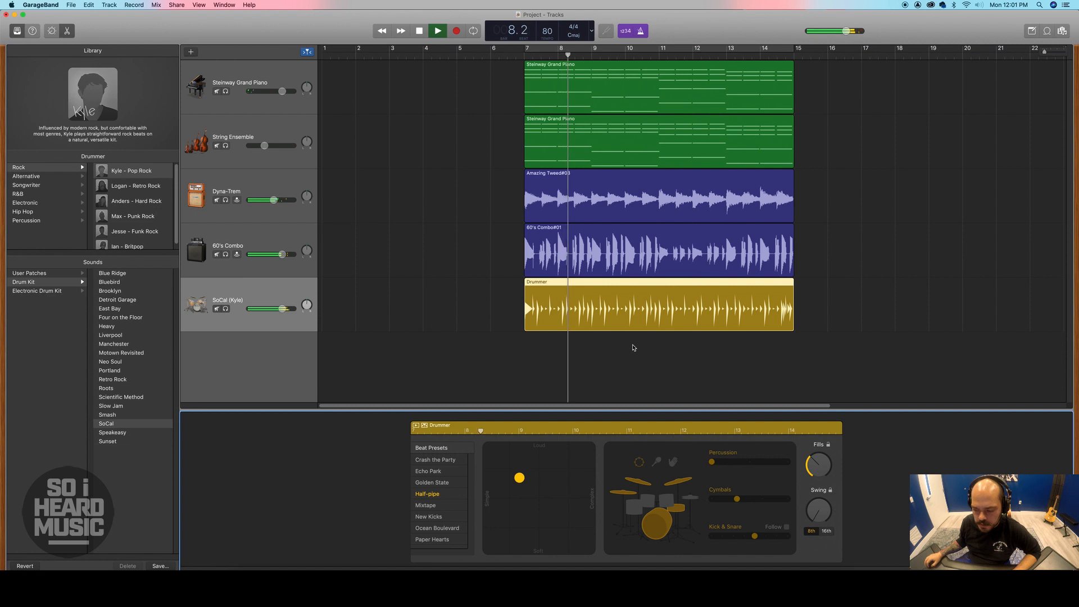
left_click_drag(712, 461, 748, 462)
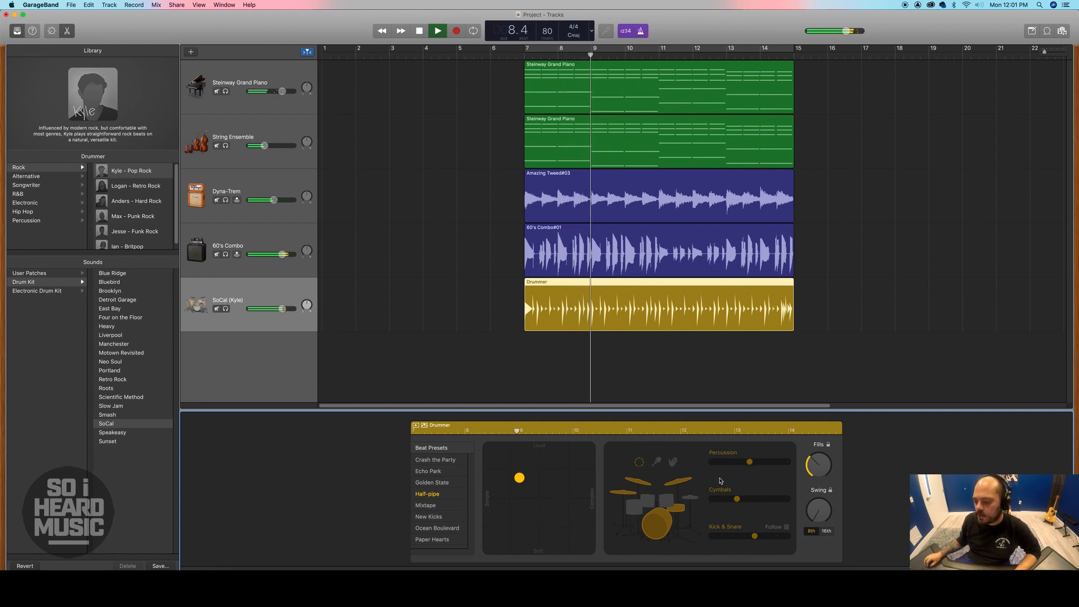
key("space")
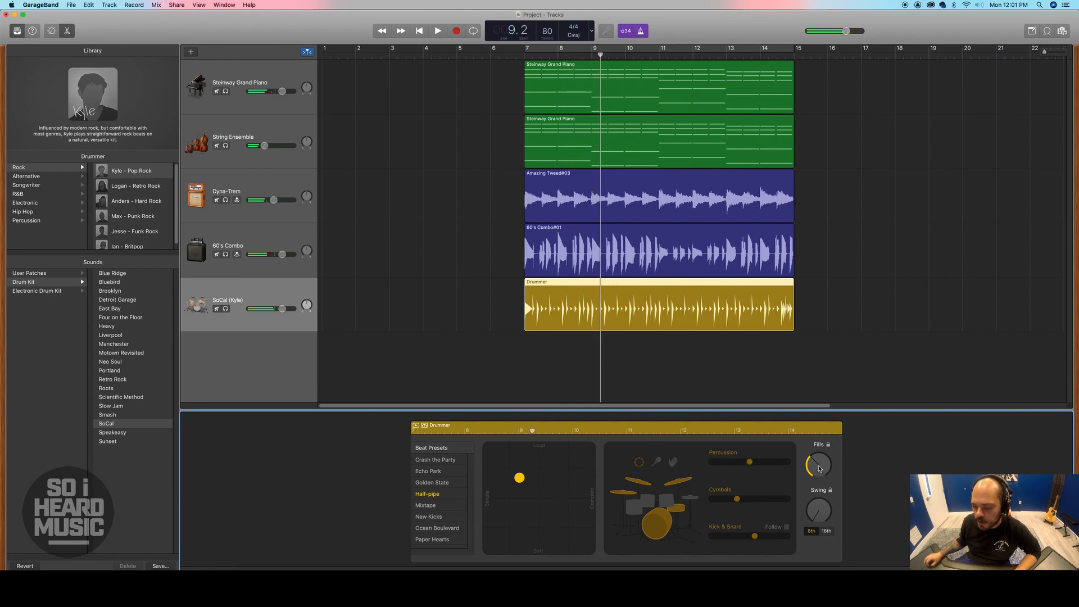
Step: Make the drummer's kick and snare follow the 60's Combo track, and play the groove from bar 7
left_click_drag(815, 509, 812, 507)
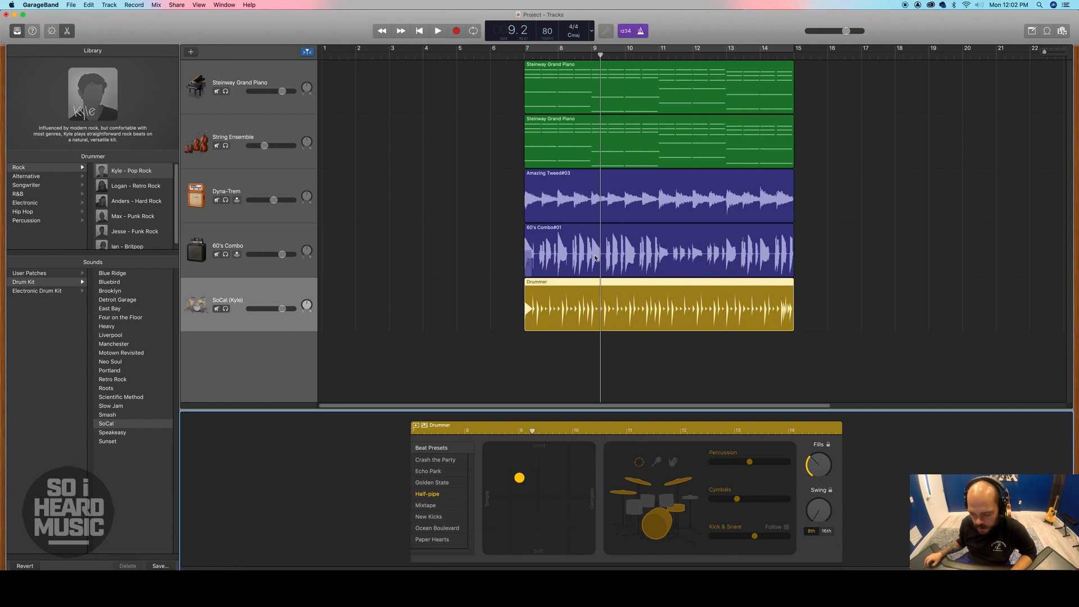
left_click(786, 527)
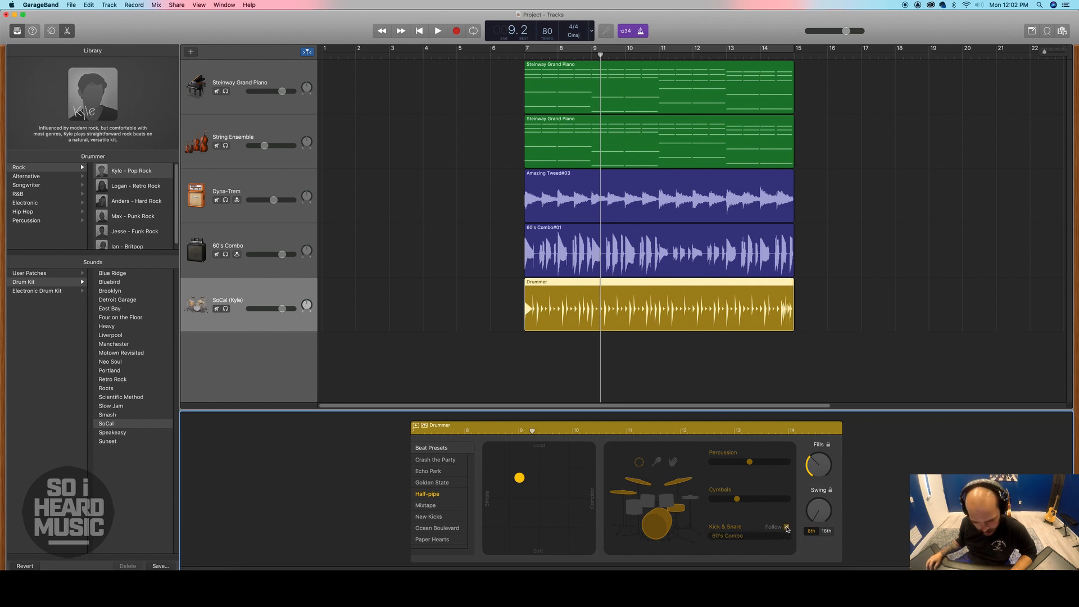
left_click(777, 535)
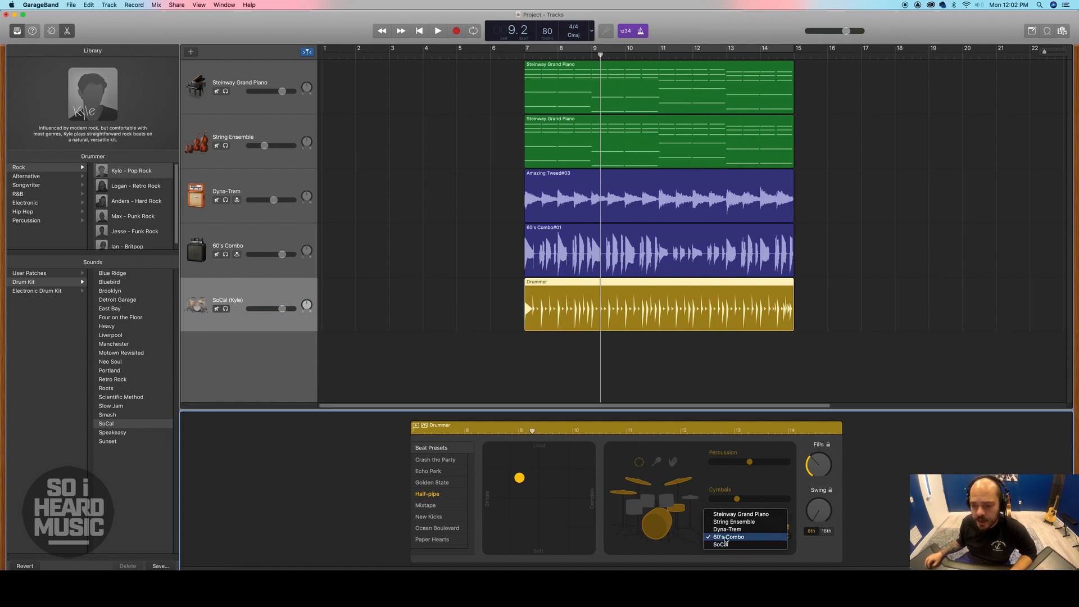
left_click(786, 536)
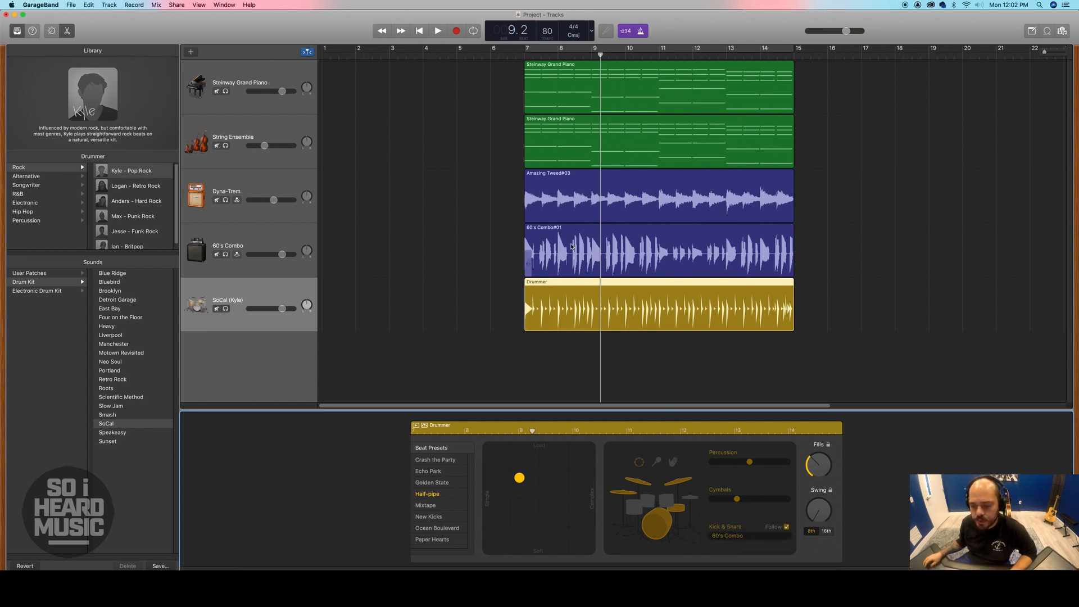
left_click(524, 52)
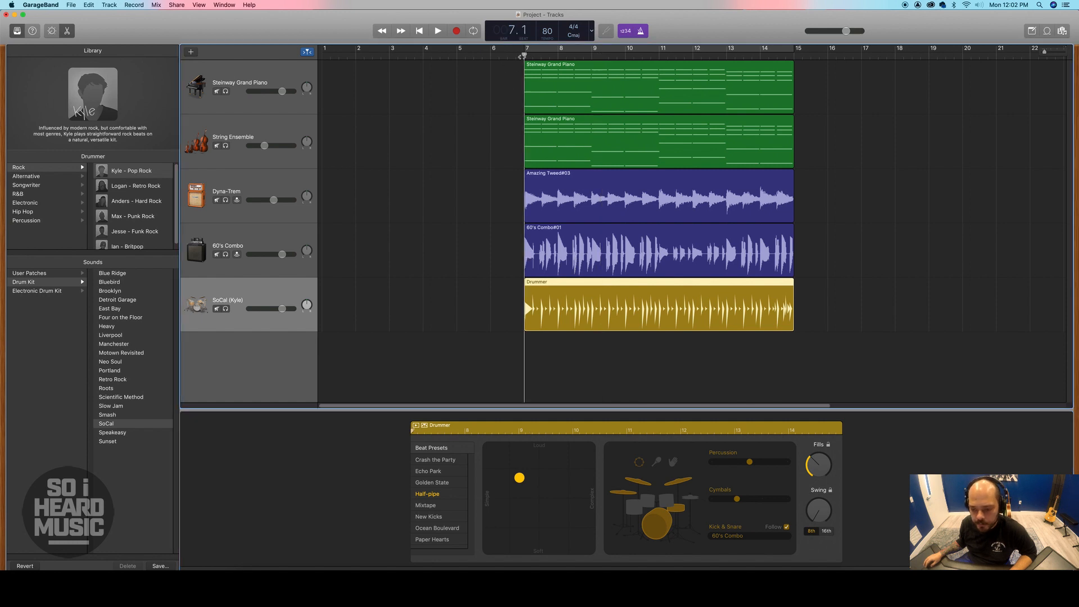
key("space")
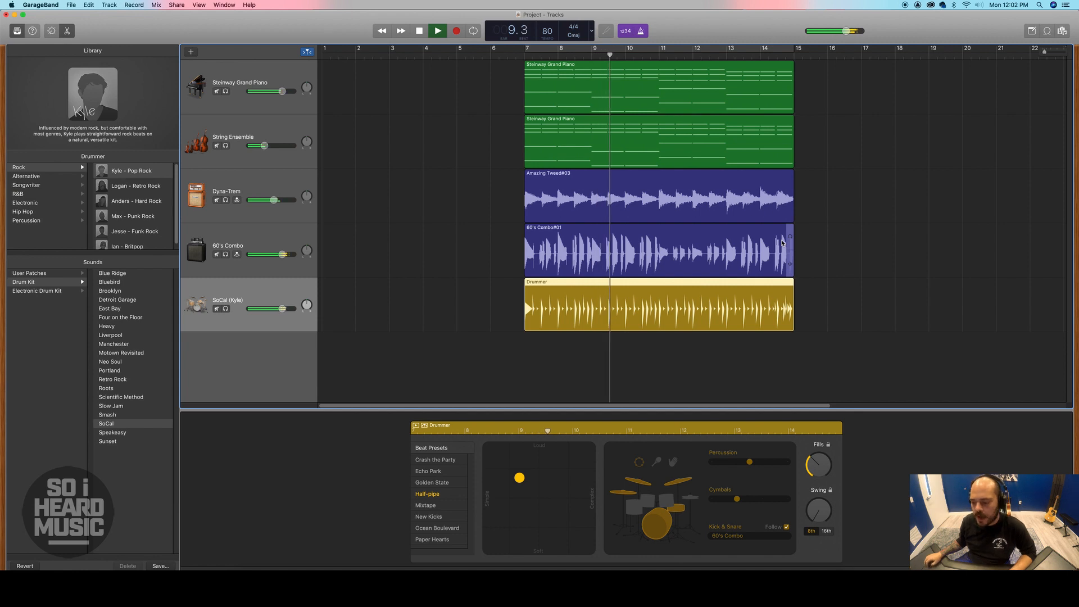
key("space")
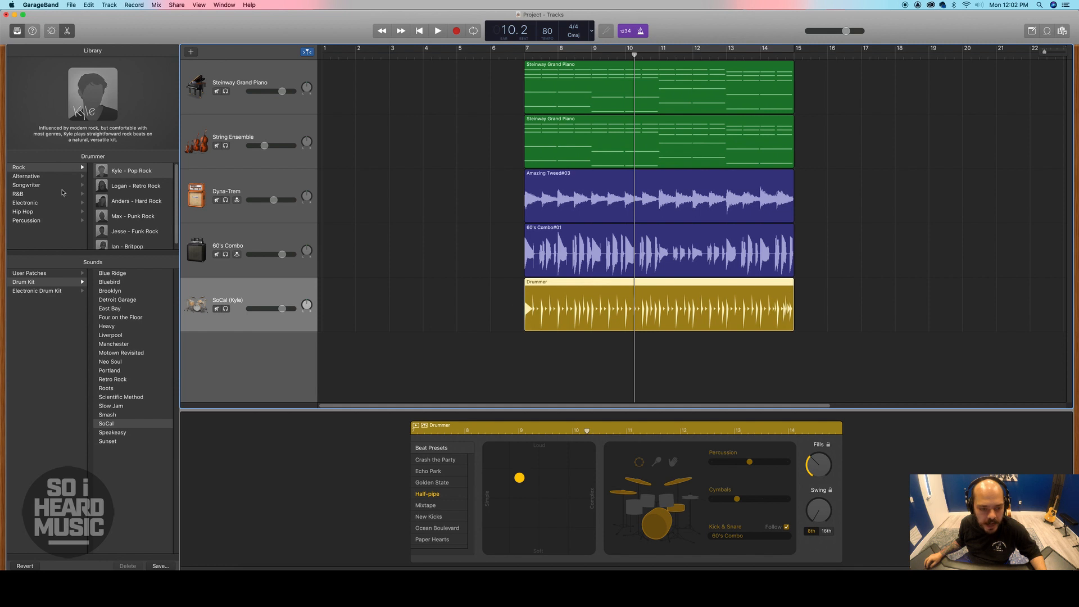
Step: Browse the available drummers in the Rock, R&B, Electronic and Hip Hop genres
left_click(41, 168)
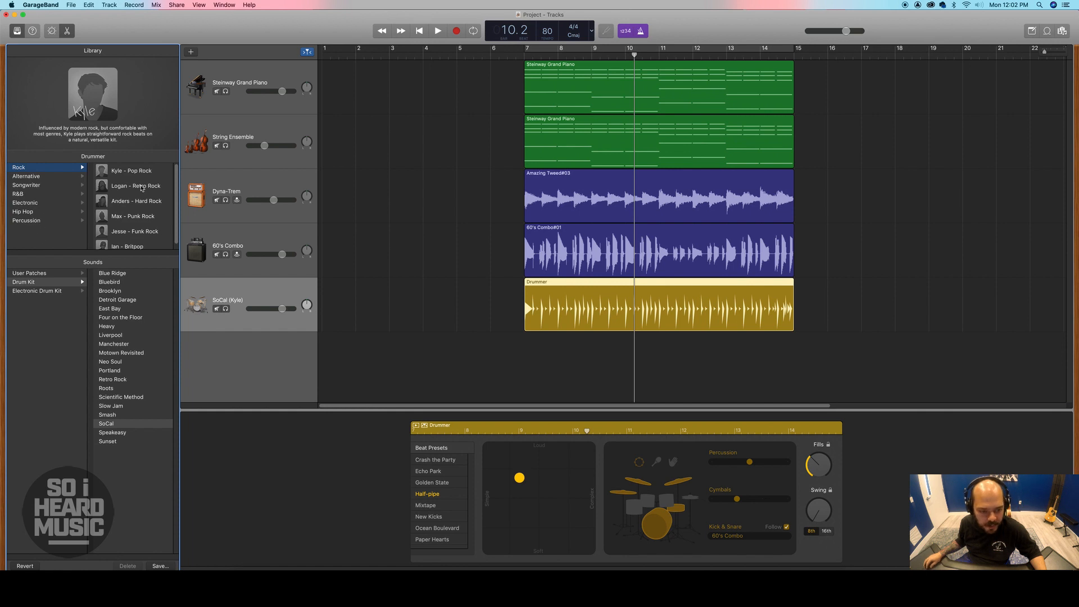
scroll(142, 217, "down", 1)
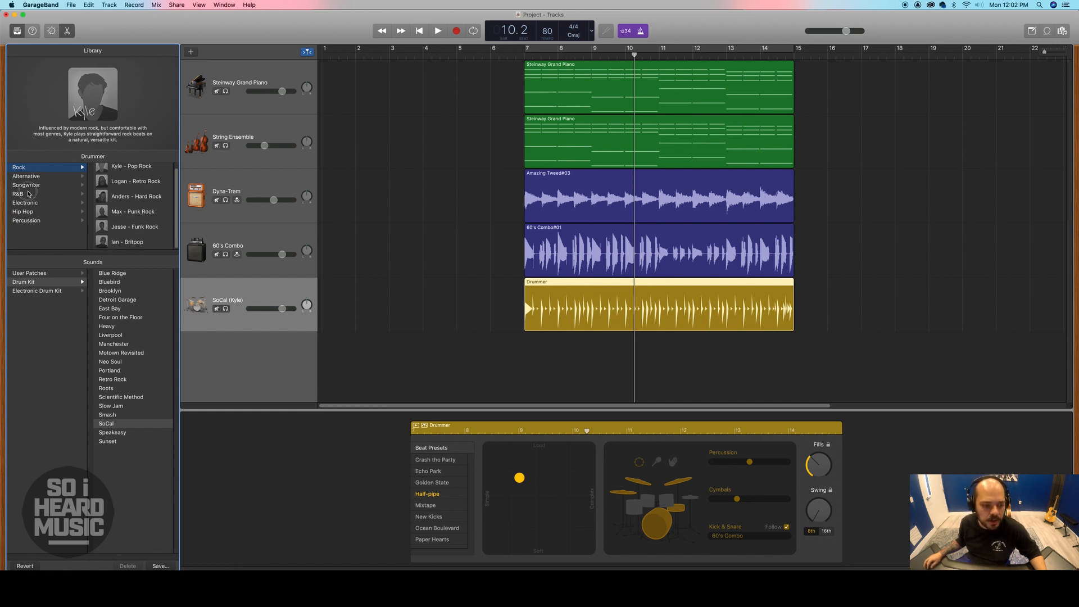
left_click(29, 194)
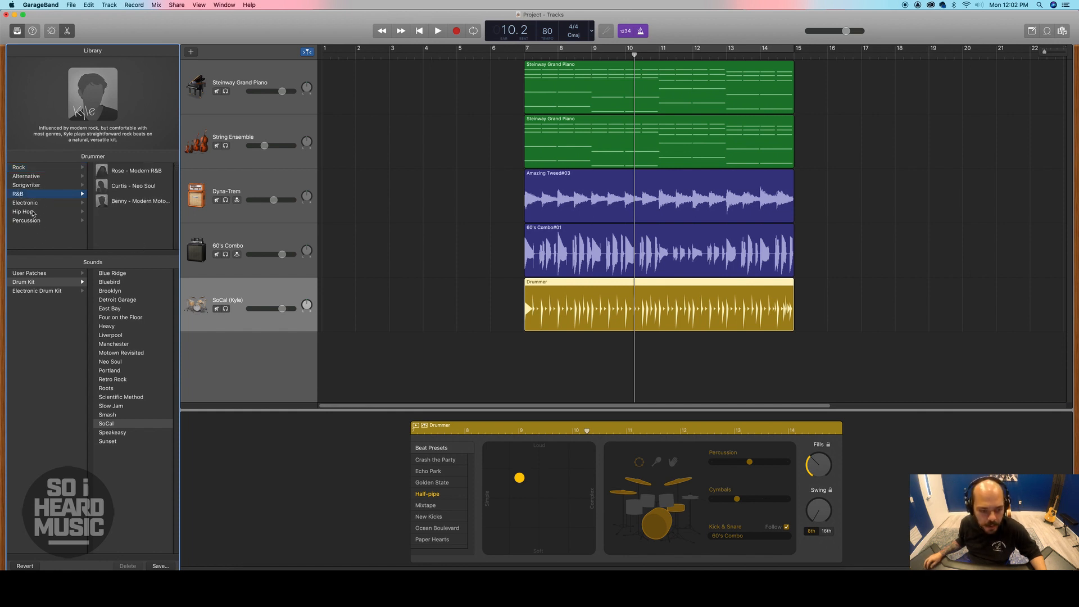
left_click(35, 203)
left_click(35, 213)
left_click(37, 168)
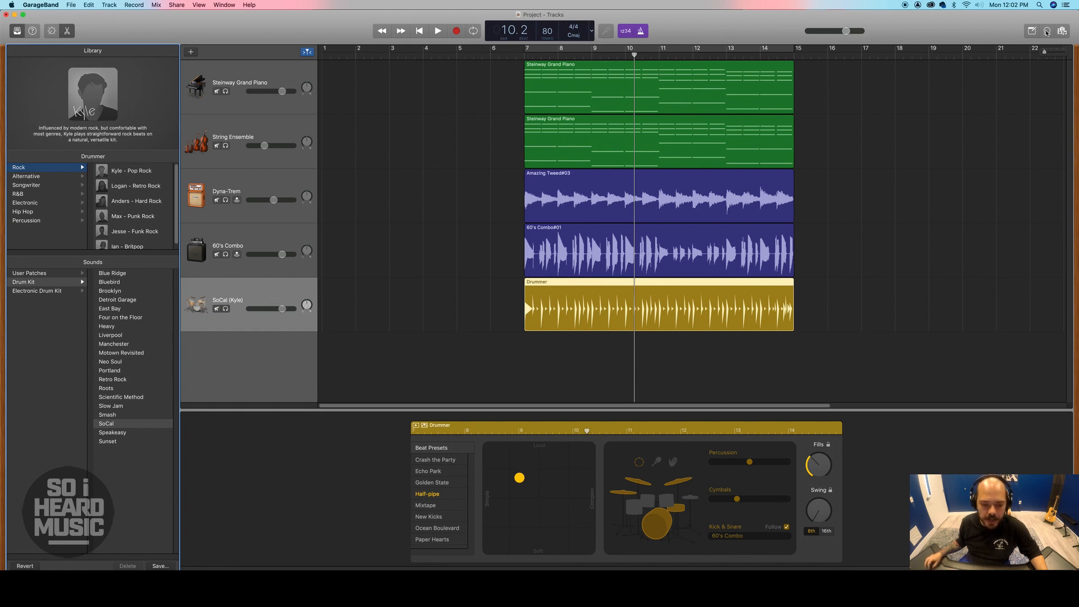
Step: Delete the SoCal drummer track together with its region
right_click(245, 298)
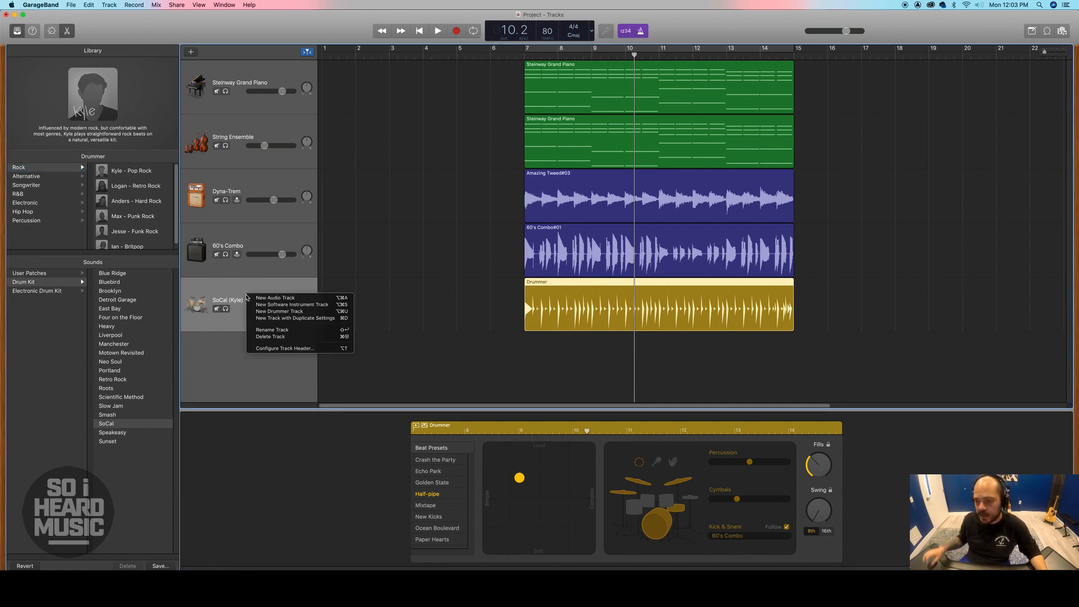
left_click(270, 337)
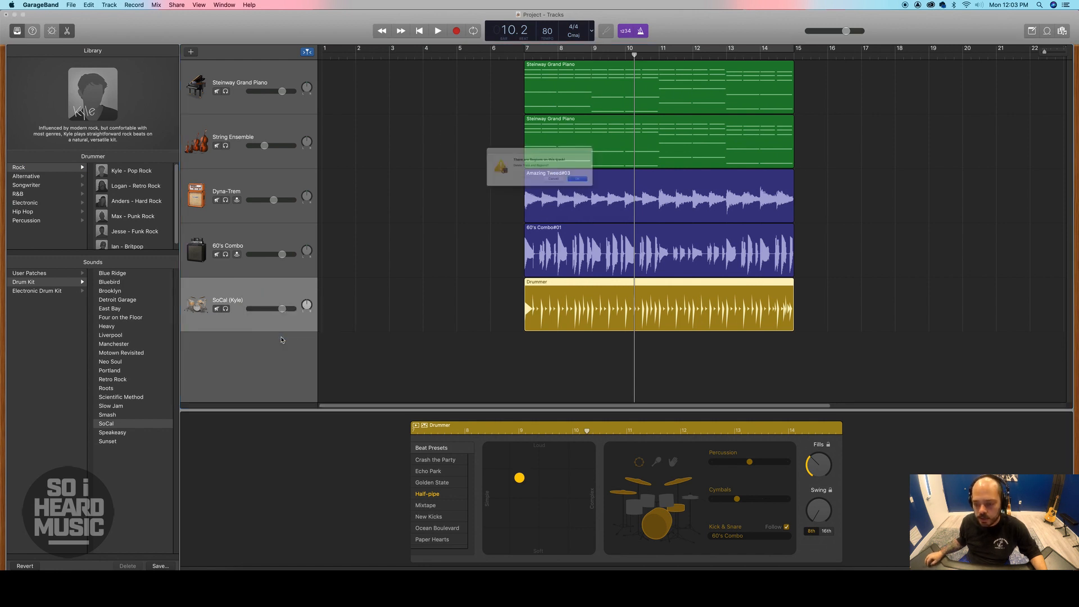
key("Return")
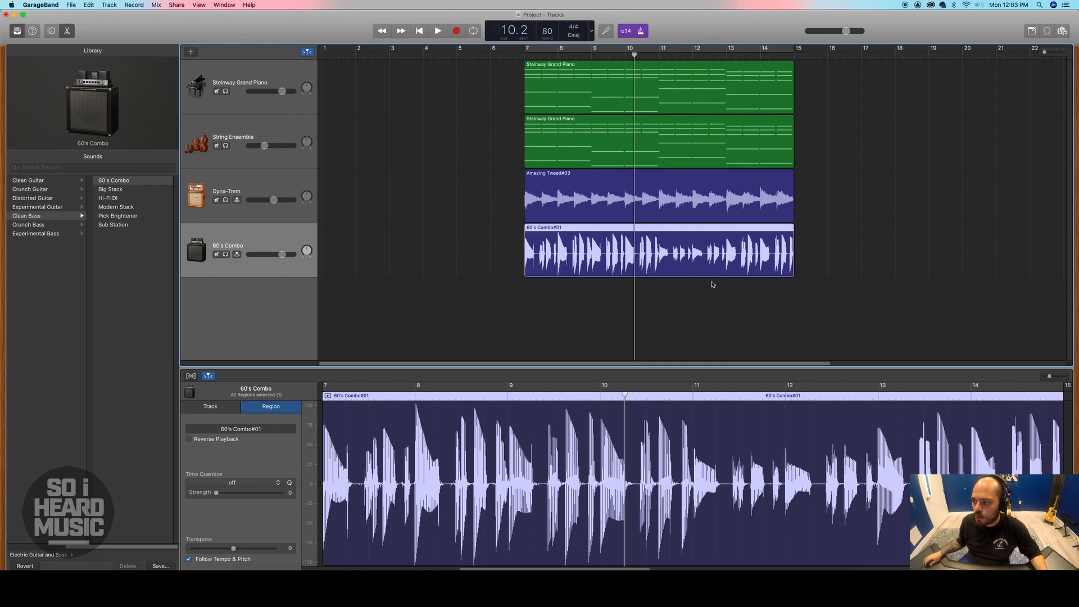
Step: Open the loop browser, limit the loops to the All Drums instrument category and look through the list
left_click(1047, 31)
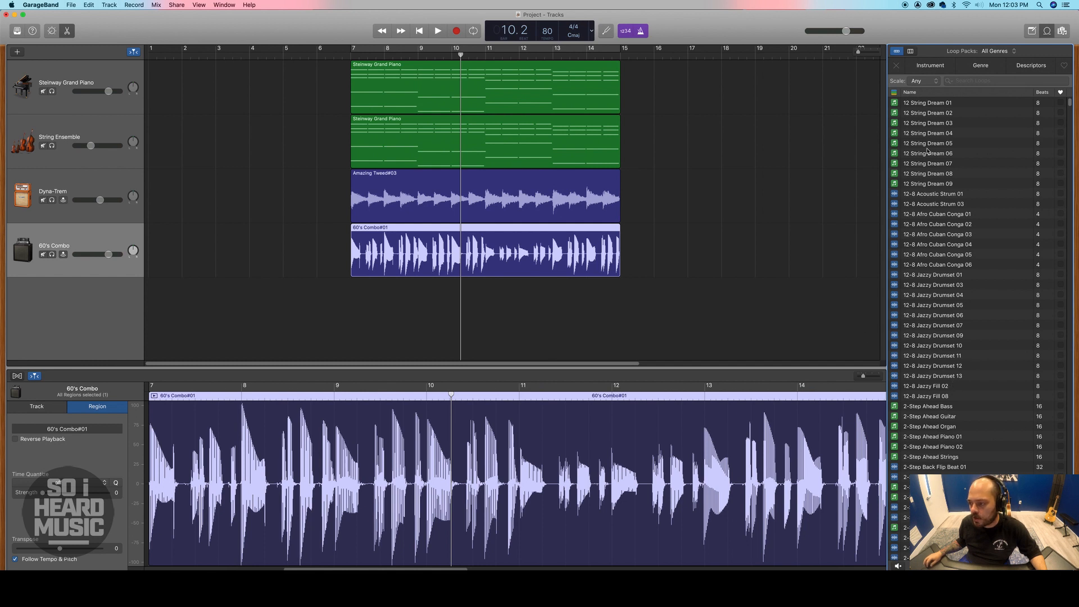
left_click(936, 69)
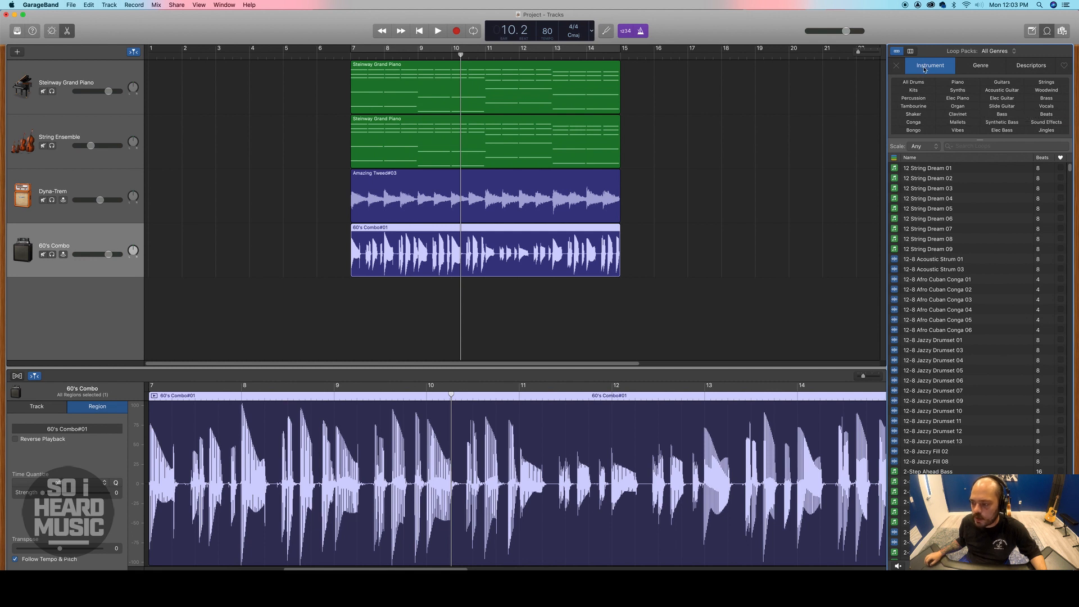
left_click(913, 82)
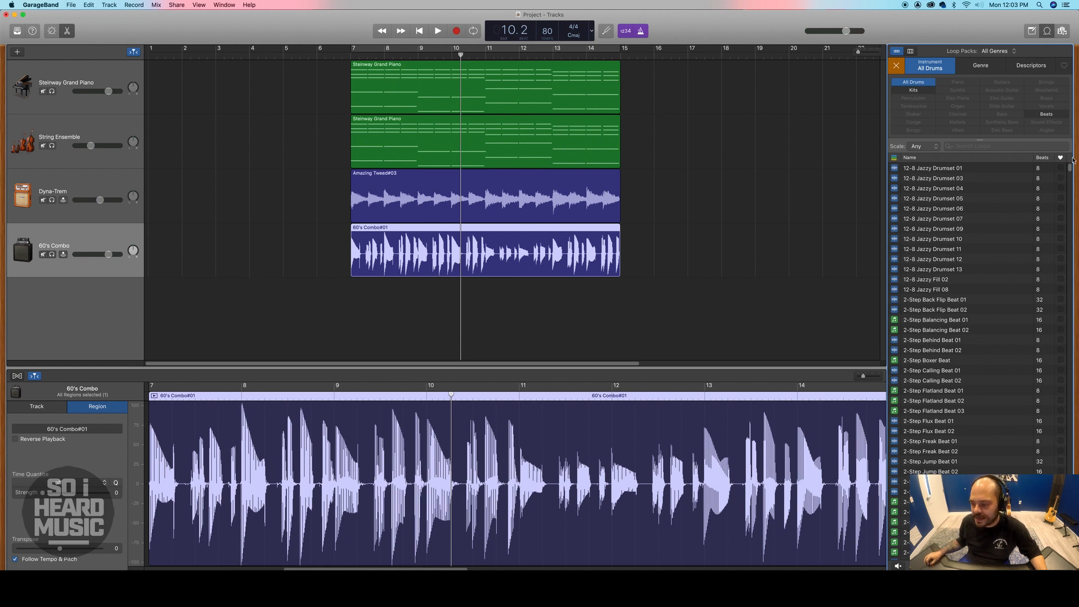
left_click_drag(1070, 172, 1076, 550)
scroll(1038, 297, "up", 20)
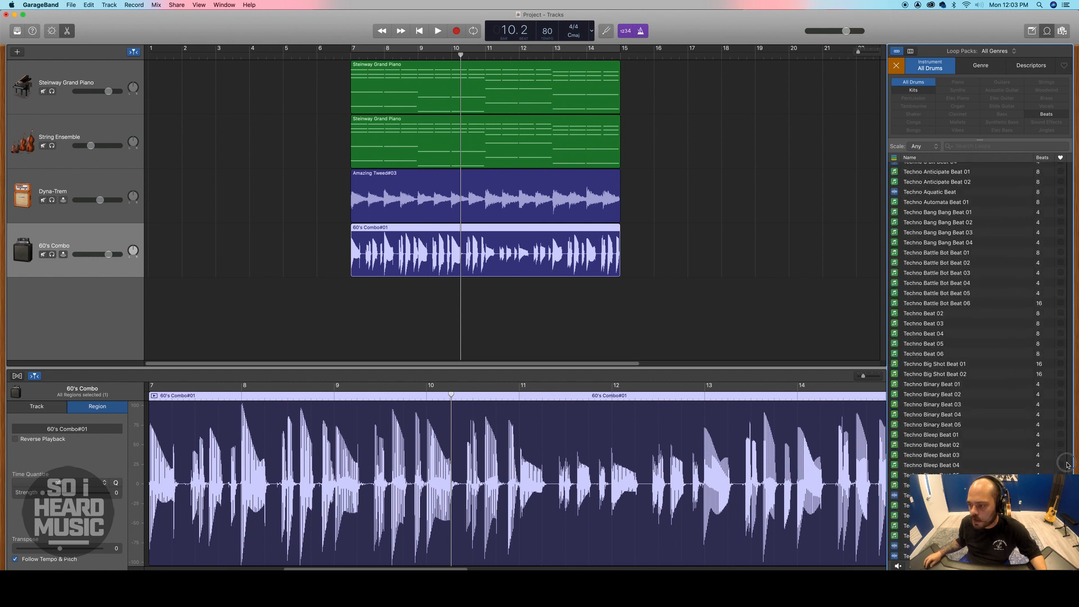
scroll(1038, 297, "up", 20)
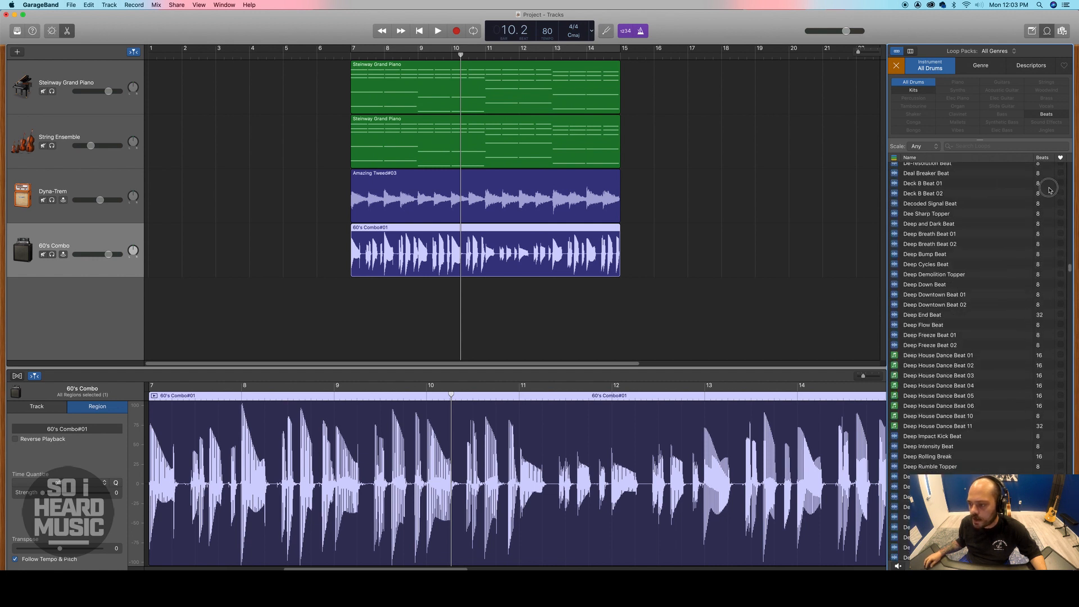
Step: Browse the drum loops of the Rock/Blues genre, and clear that genre filter
left_click(978, 71)
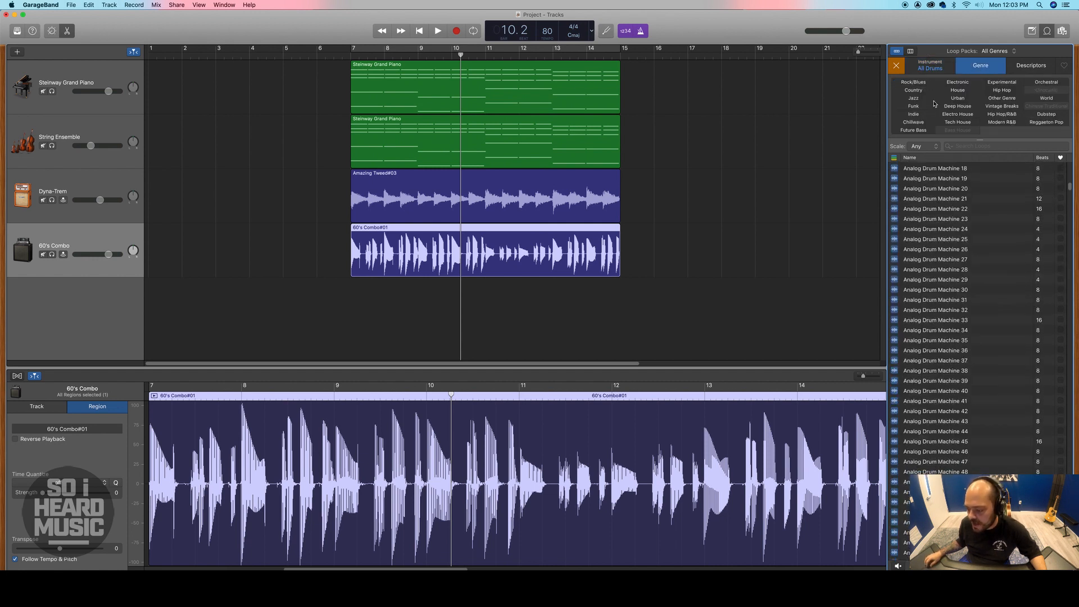
left_click(914, 82)
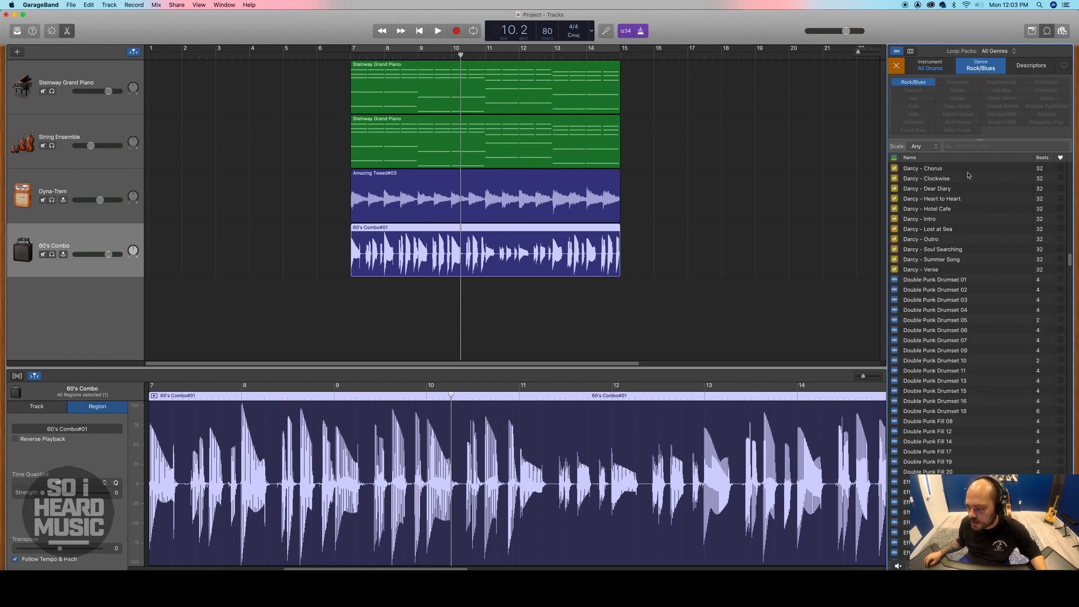
left_click(925, 70)
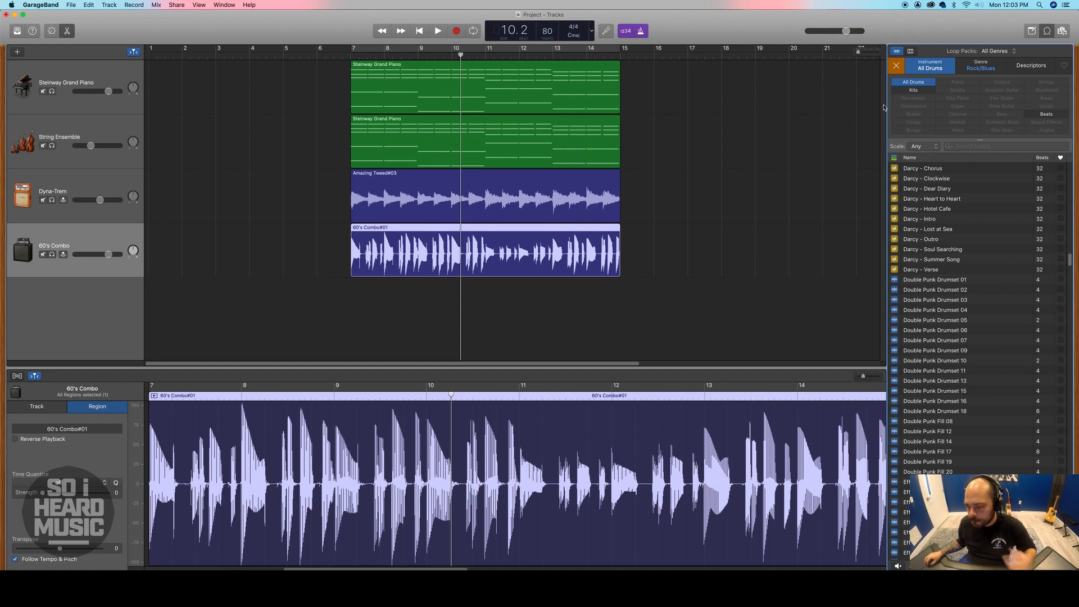
left_click_drag(1069, 261, 1070, 313)
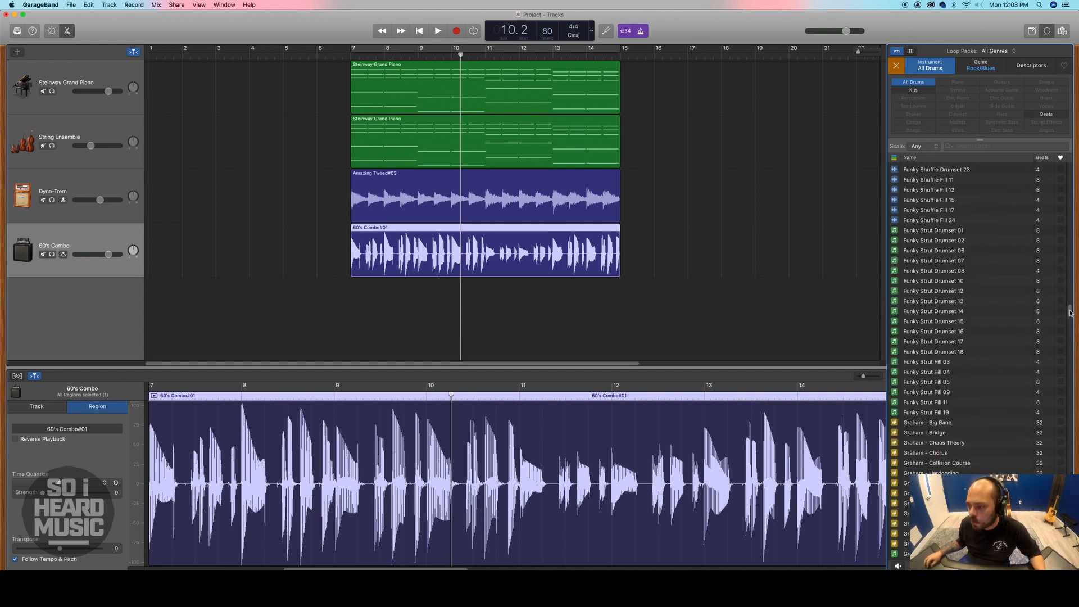
left_click(978, 70)
left_click(917, 84)
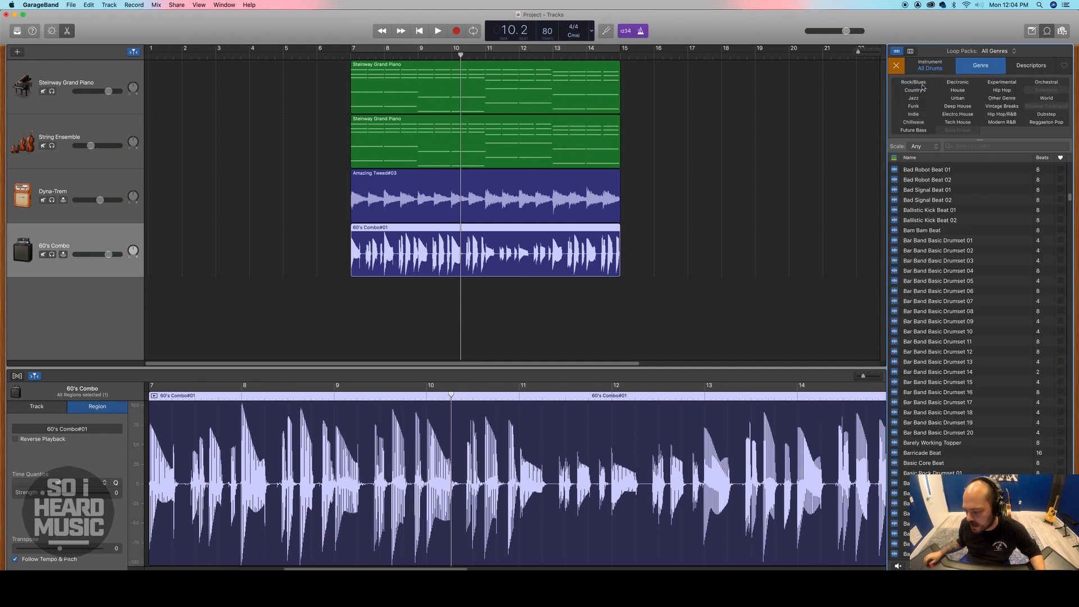
Step: Filter the drum loops to the Hip Hop genre and look through the beats on offer
left_click(997, 91)
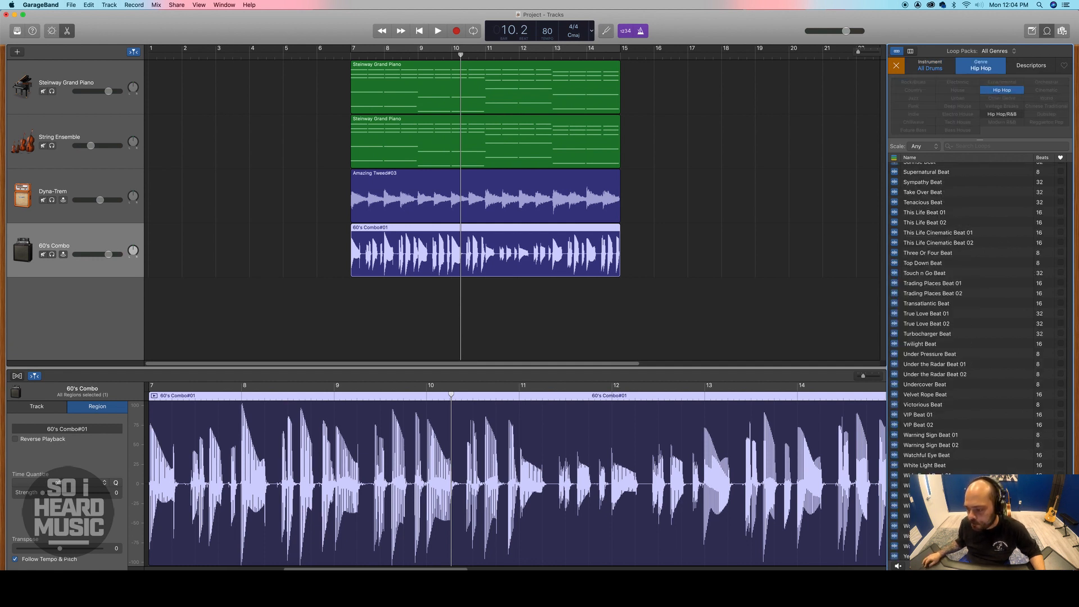
scroll(1067, 174, "up", 20)
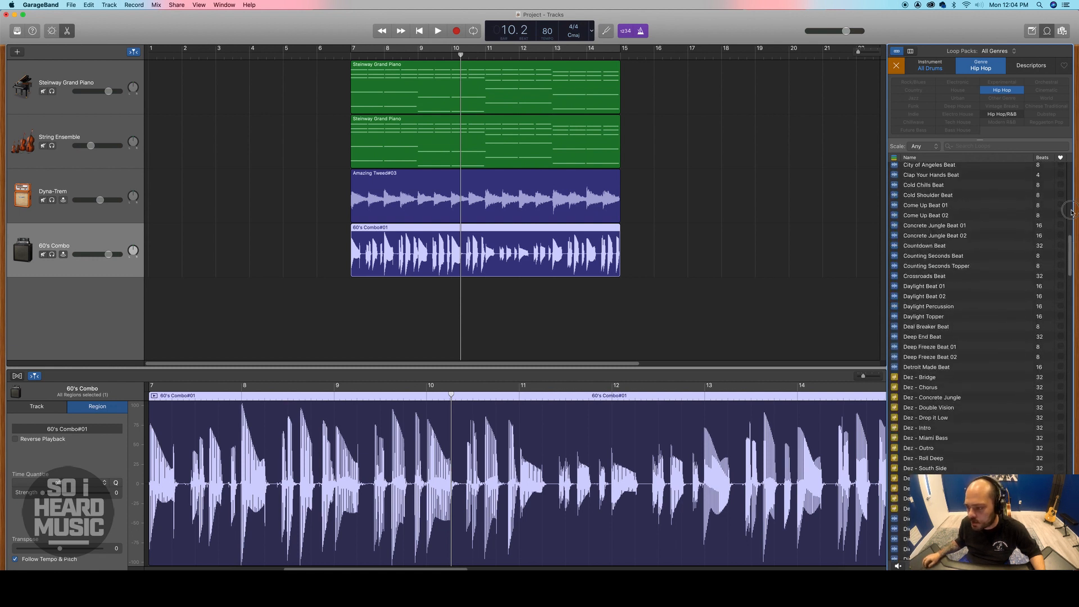
scroll(954, 253, "down", 20)
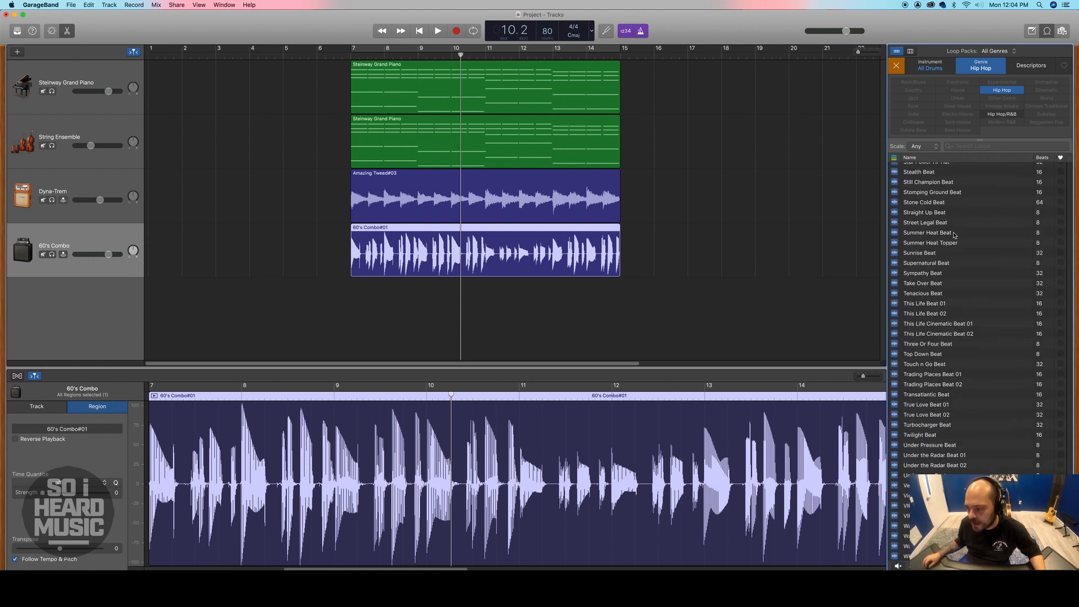
left_click(925, 70)
scroll(982, 318, "up", 10)
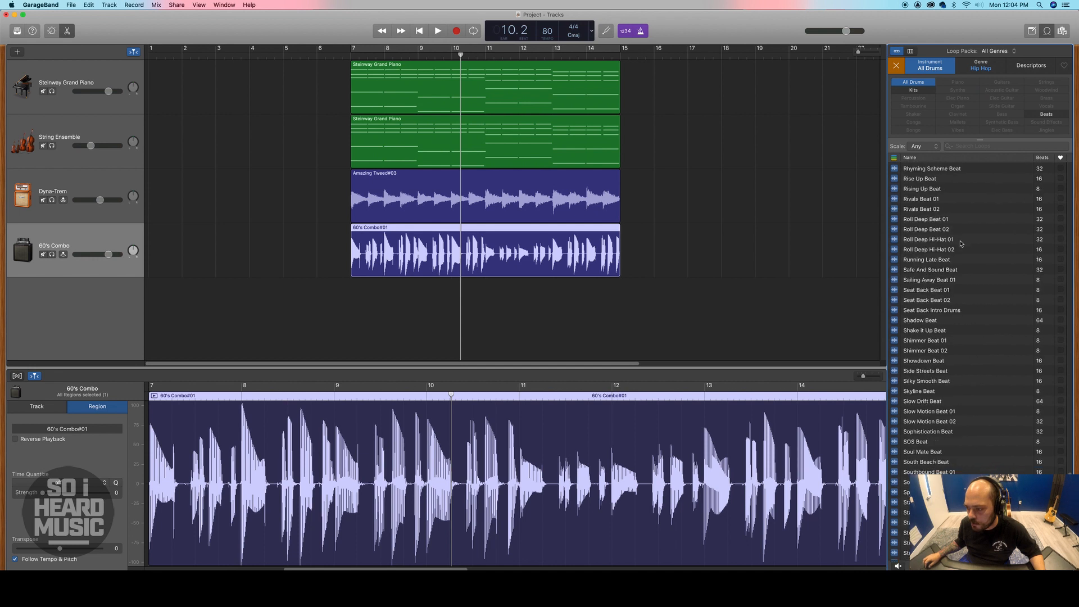
scroll(947, 345, "up", 15)
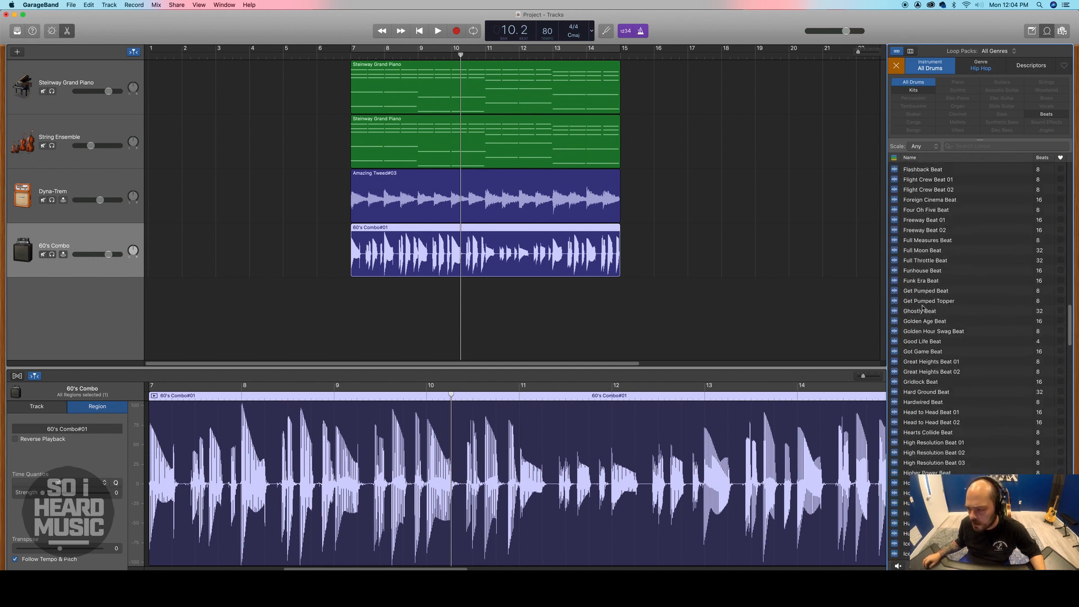
Step: Audition the Full Moon Beat and Freeway Beat 01 loops, ending on Full Moon Beat
left_click(925, 250)
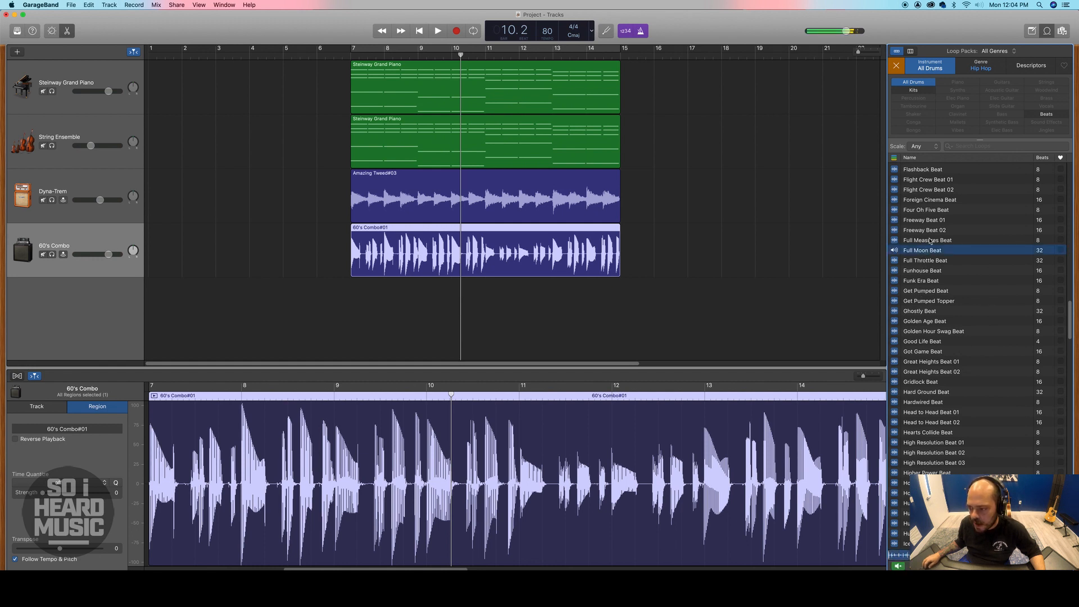
left_click(902, 252)
left_click(929, 221)
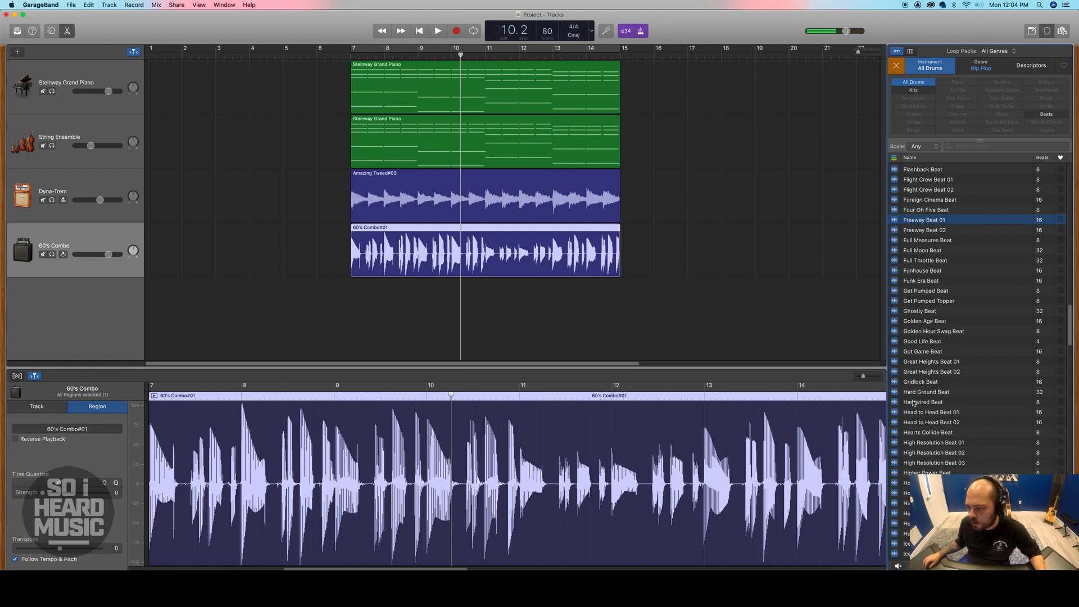
left_click(926, 252)
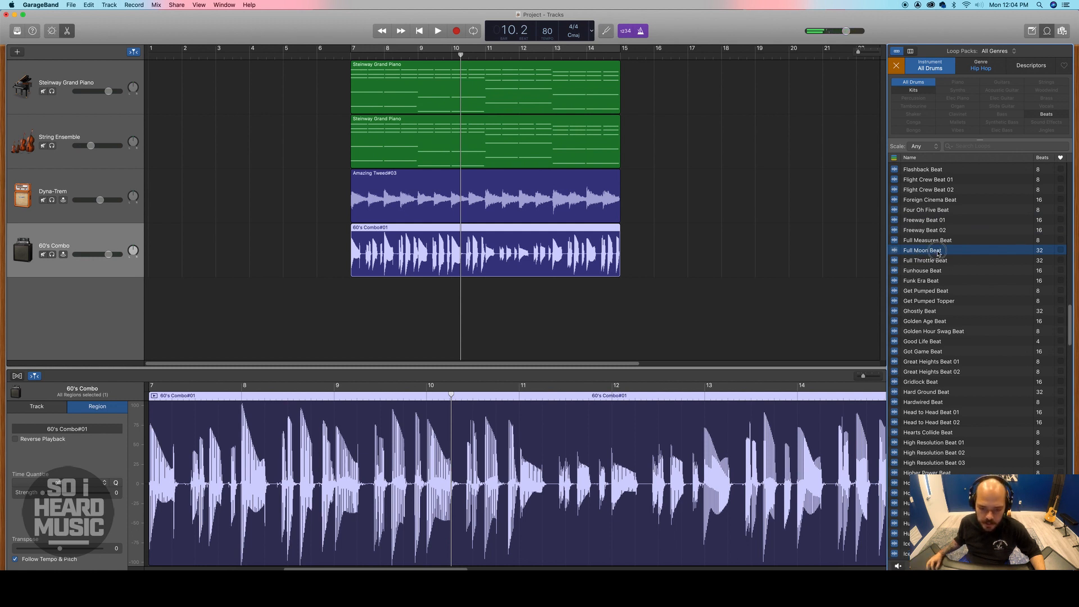
Step: Add the Full Moon Beat loop as a new track starting at bar 7, and play the arrangement from just before it
left_click_drag(937, 253, 350, 322)
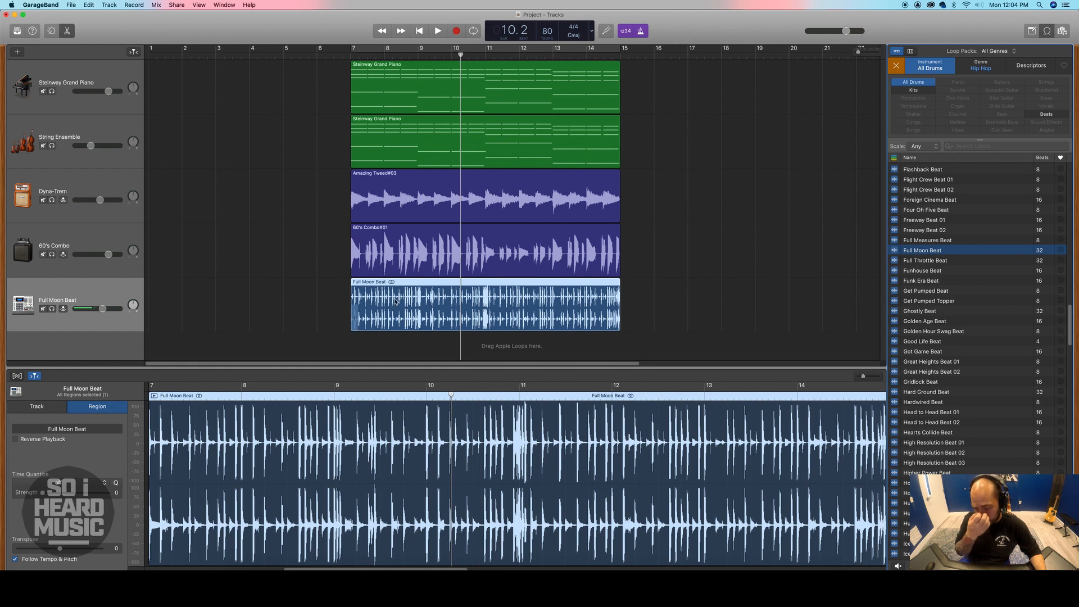
left_click(343, 54)
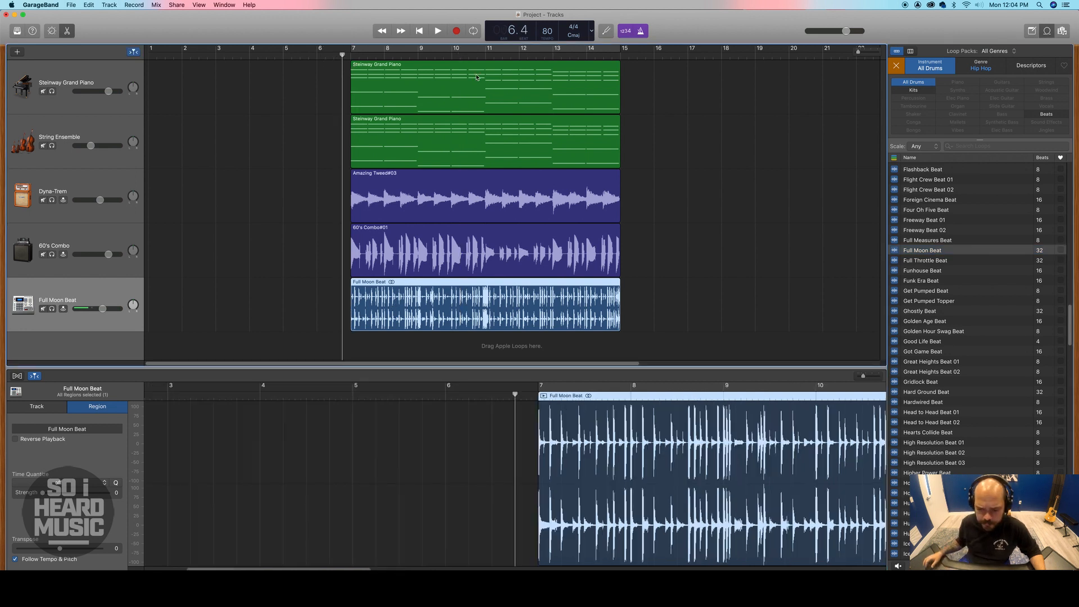
key("space")
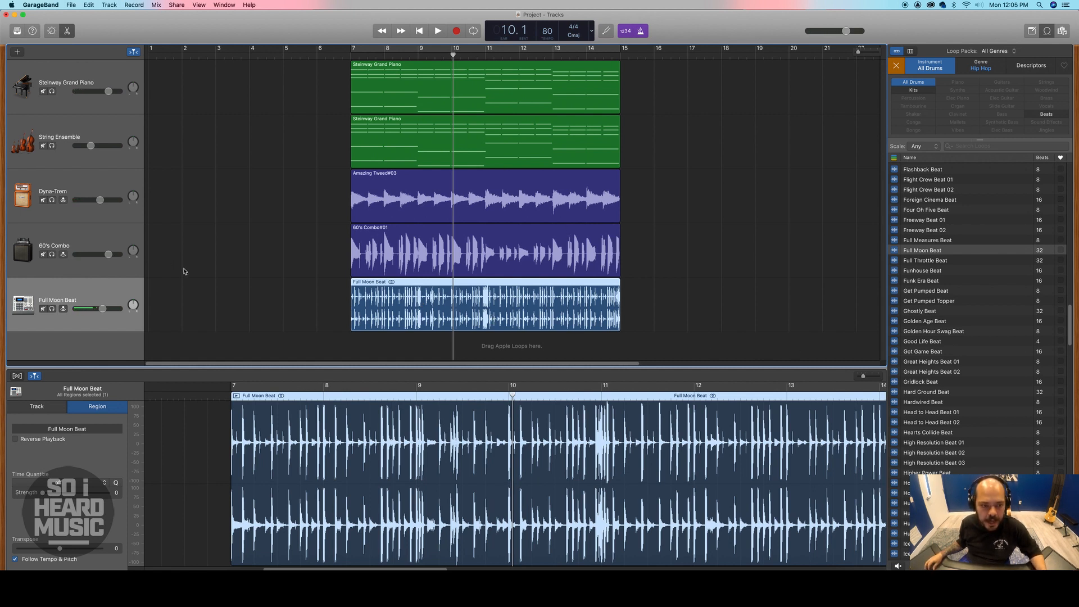
Step: Display the Smart Controls and examine those of the Steinway Grand Piano, String Ensemble and Dyna-Trem tracks, collapsing the loop browser's instrument filter
left_click(83, 69)
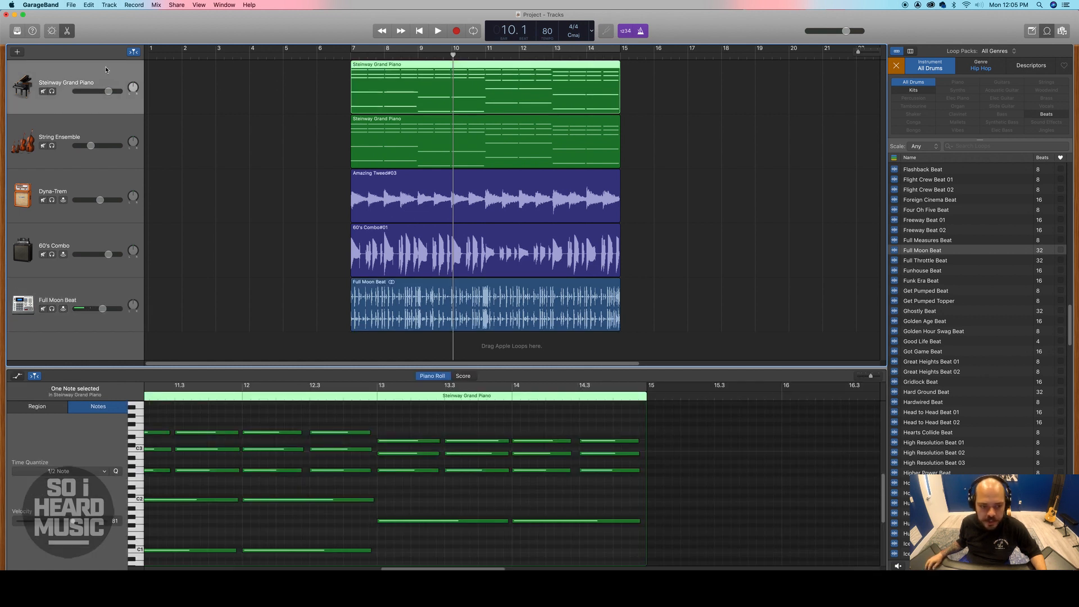
left_click(55, 33)
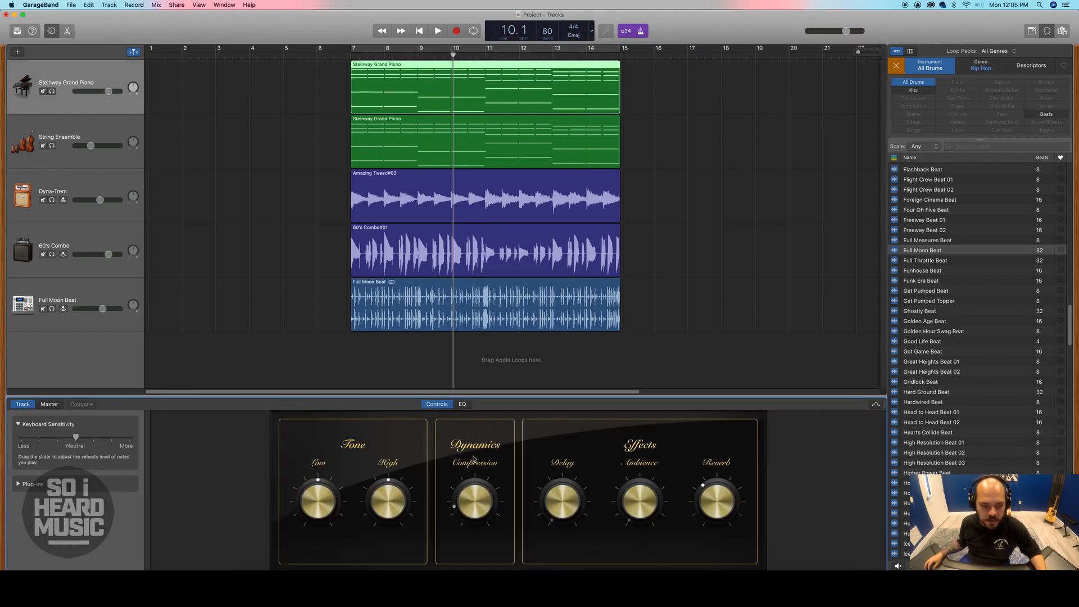
left_click(81, 136)
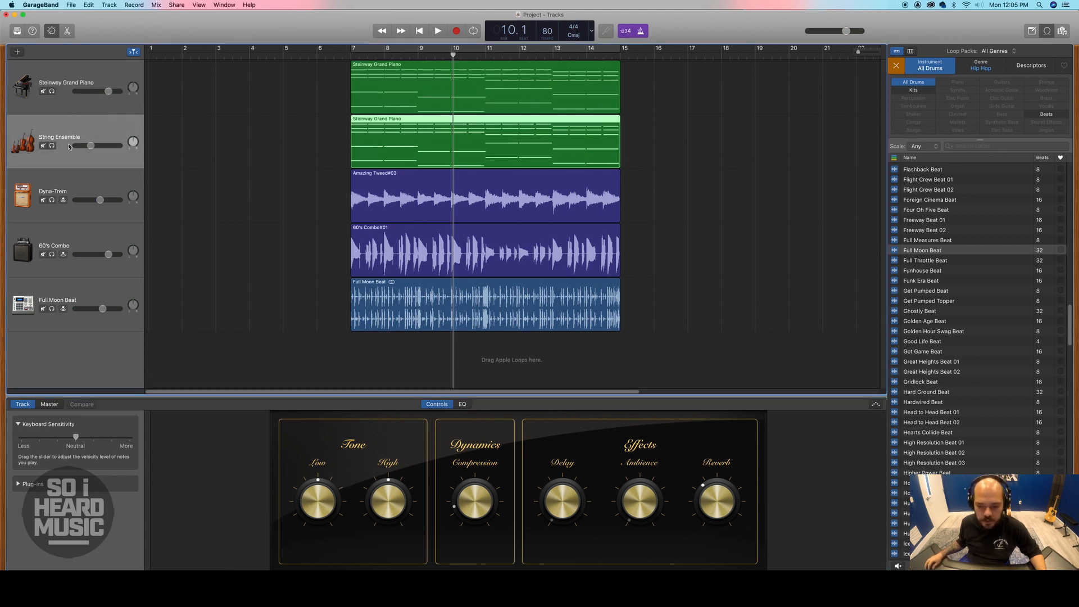
left_click(75, 183)
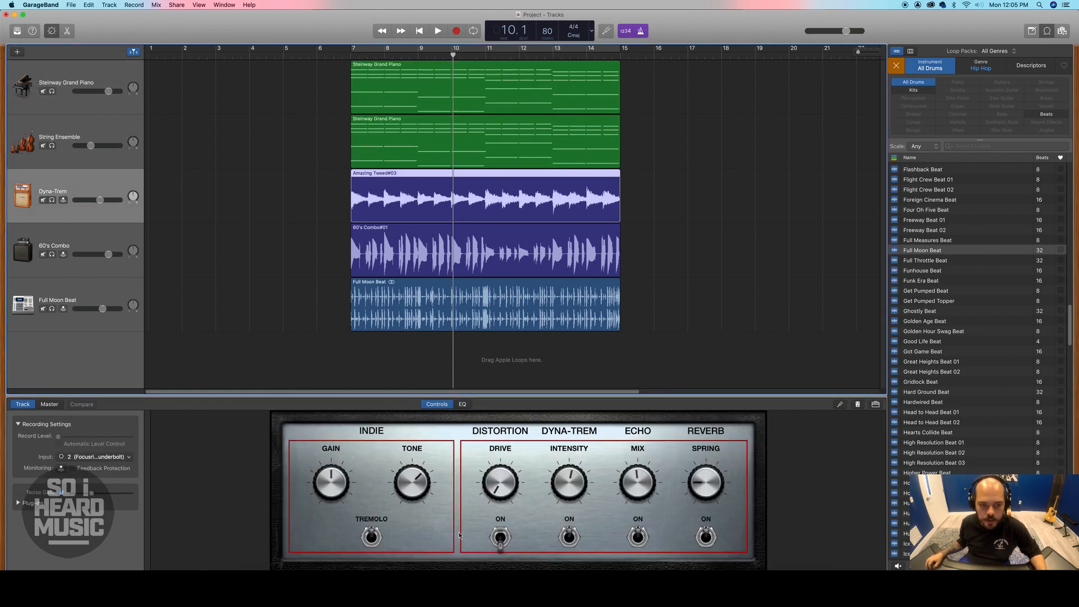
left_click(81, 80)
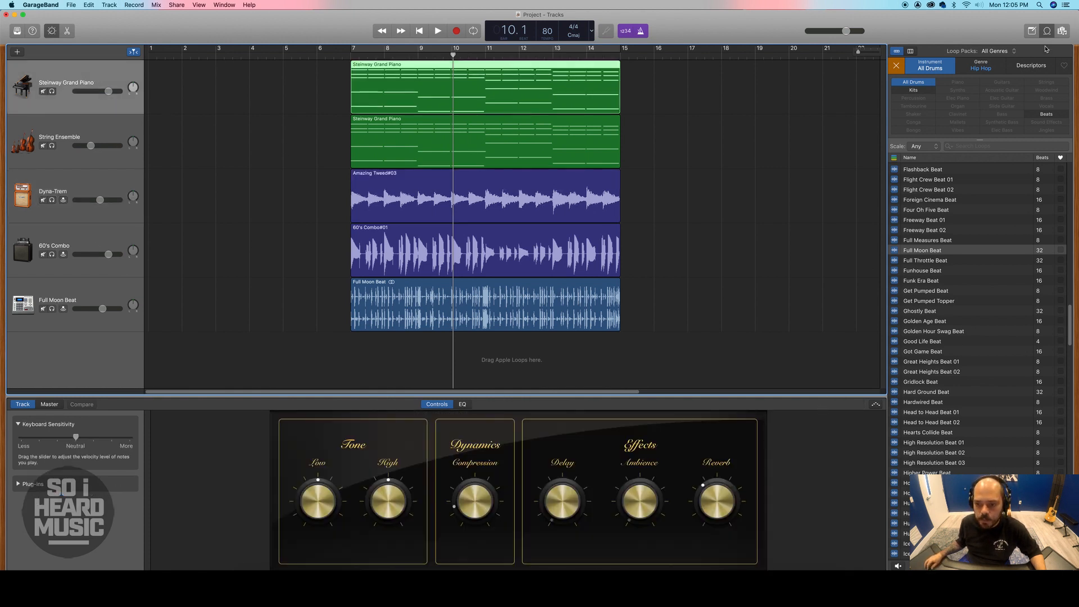
left_click(930, 65)
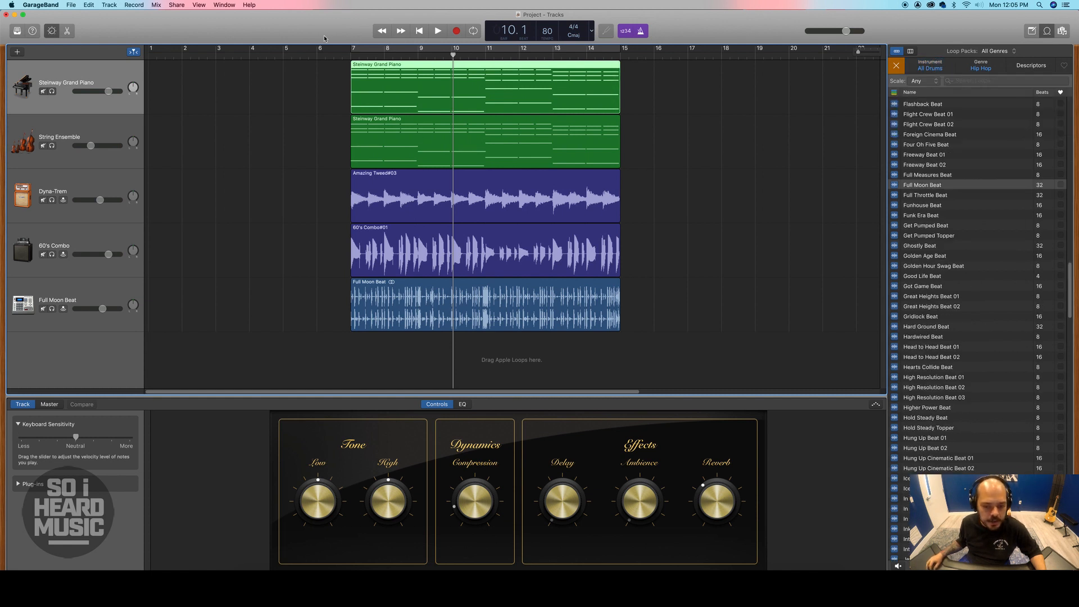
left_click(64, 146)
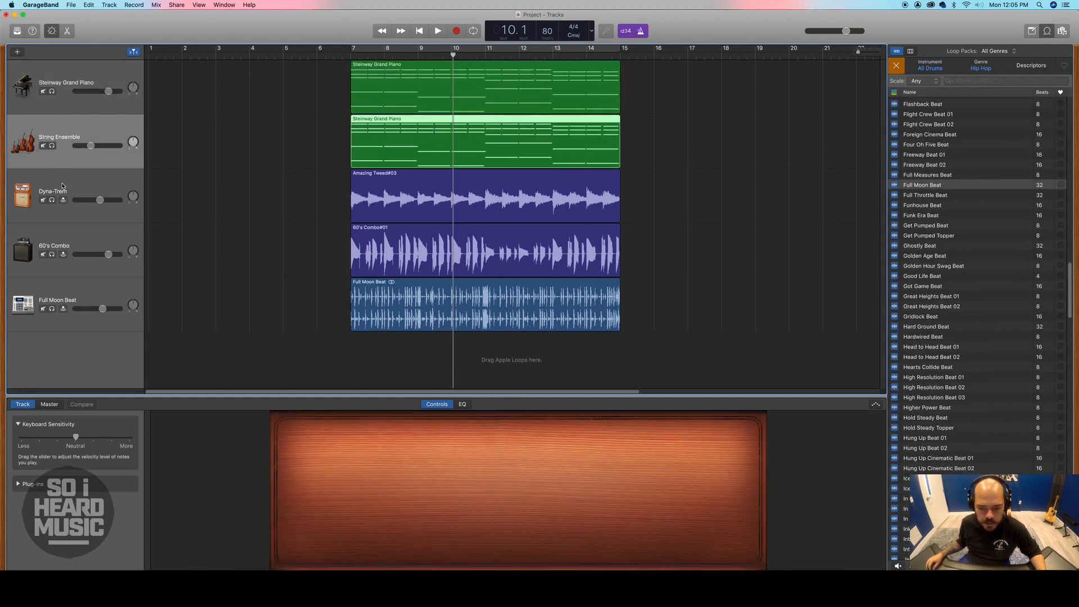